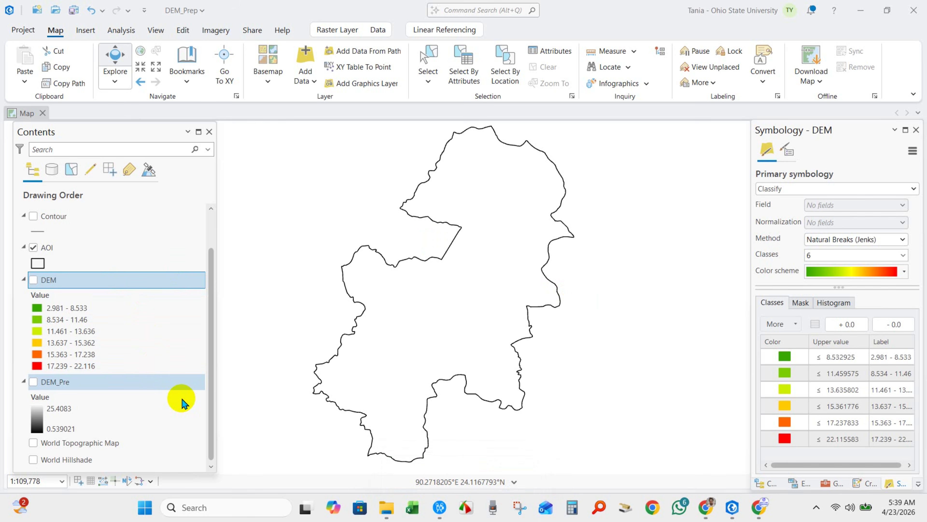
Preview the DEM_Pre raster, the data_GPXtoFeatures points and the classified DEM by toggling these layers on the map.
left_click(33, 381)
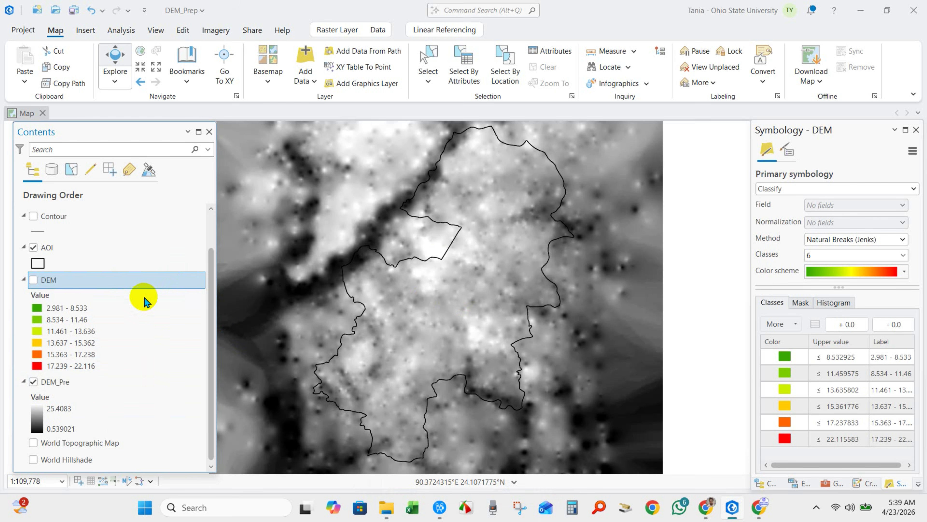
left_click(33, 227)
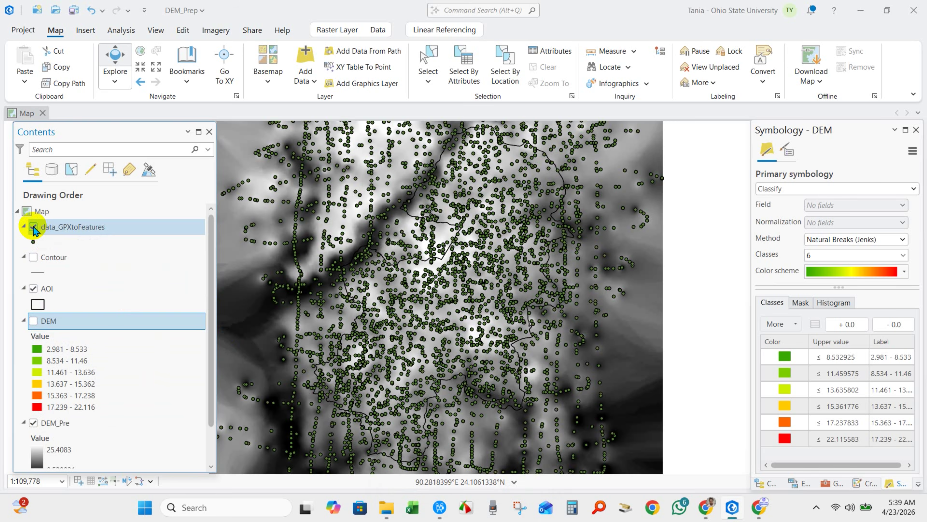
left_click(34, 226)
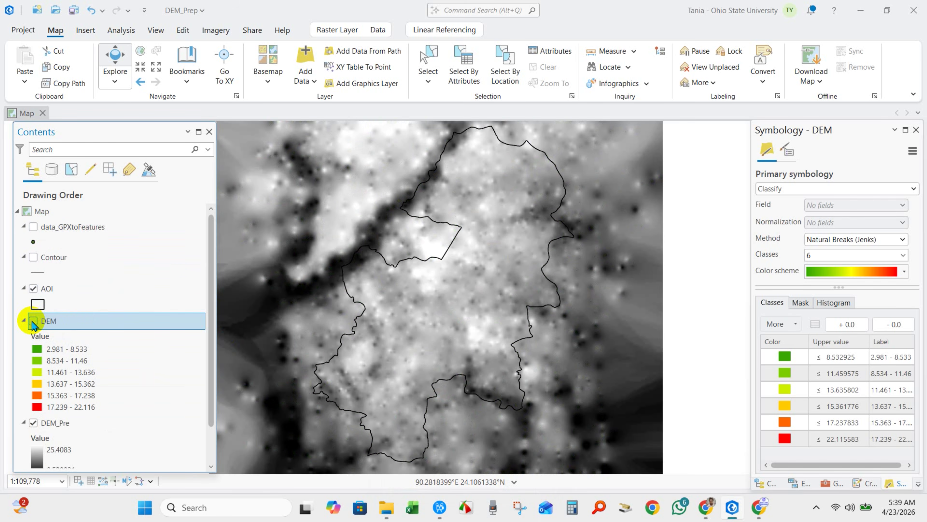
left_click(33, 321)
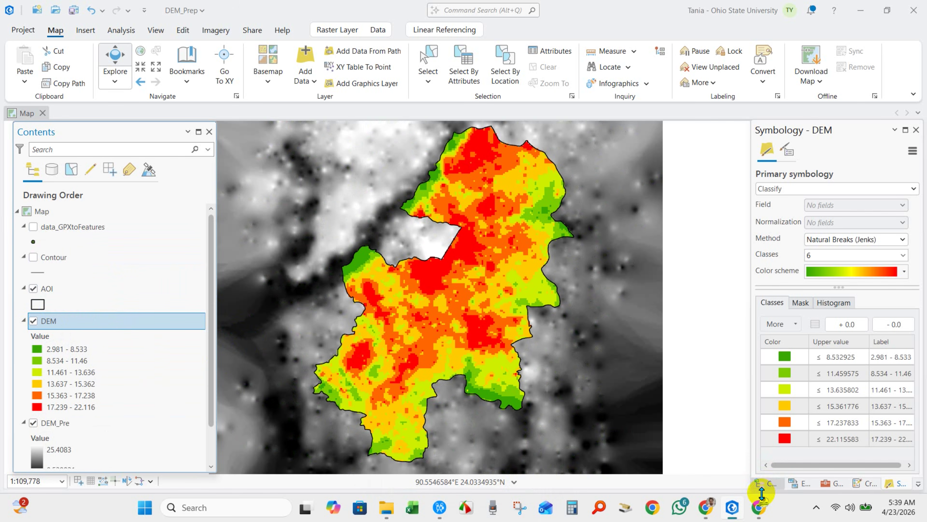
Switch to Chrome, search the GIS & RS Solution YouTube channel for "DEM" and look through the listed videos.
left_click(759, 507)
left_click(388, 323)
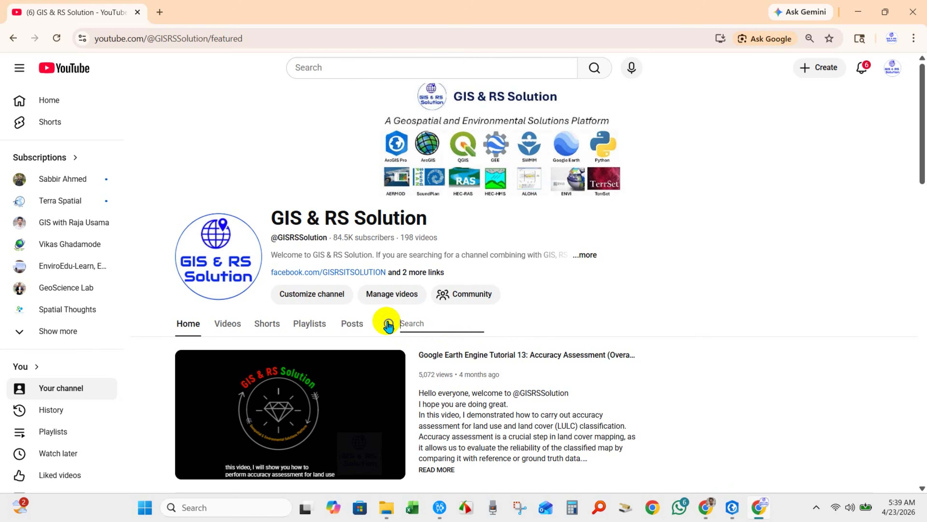
type("DEM")
key("Return")
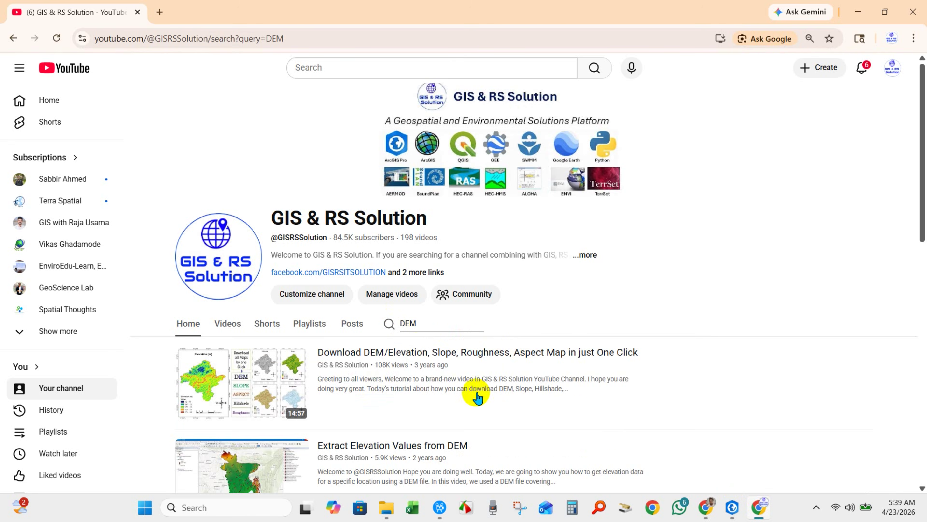
scroll(647, 403, "down", 2)
scroll(646, 398, "down", 10)
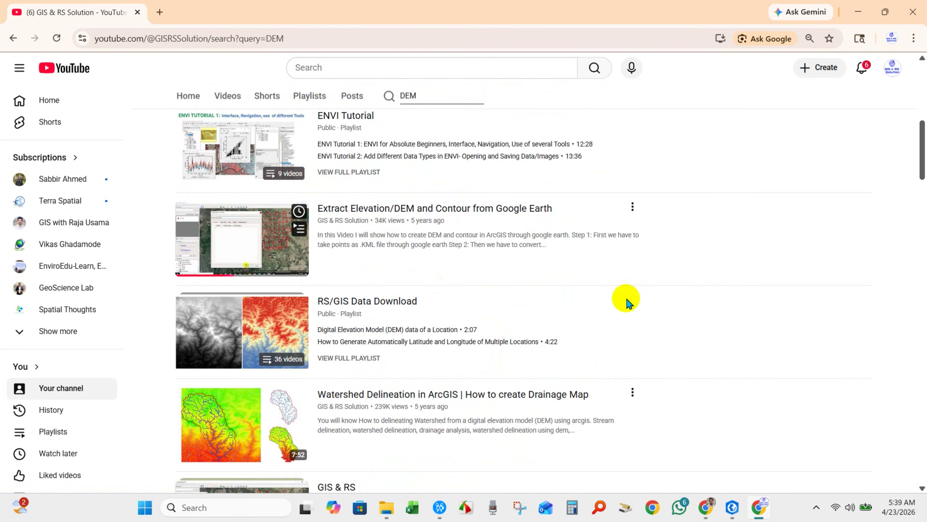
Return to ArcGIS Pro, hide the DEM_Pre layer and compare the classified DEM with and without the Contour layer.
left_click(732, 507)
left_click(33, 257)
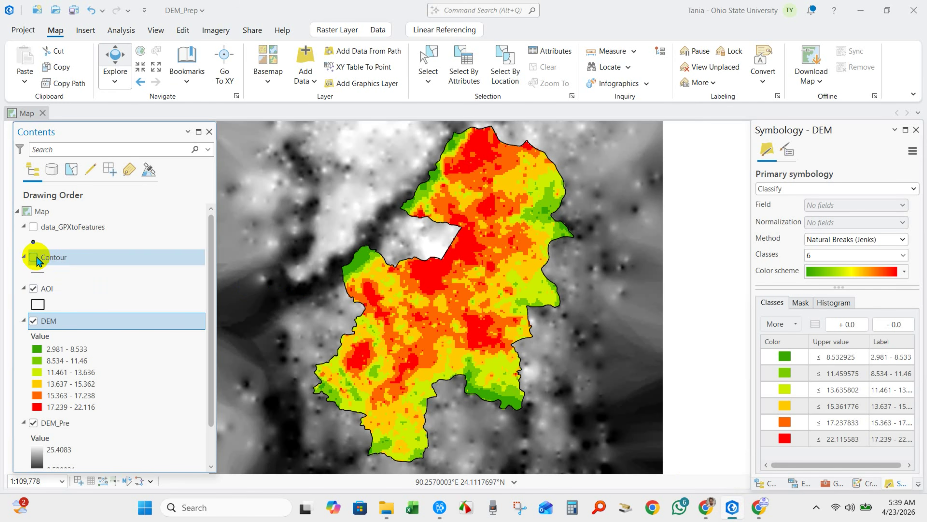
left_click(33, 423)
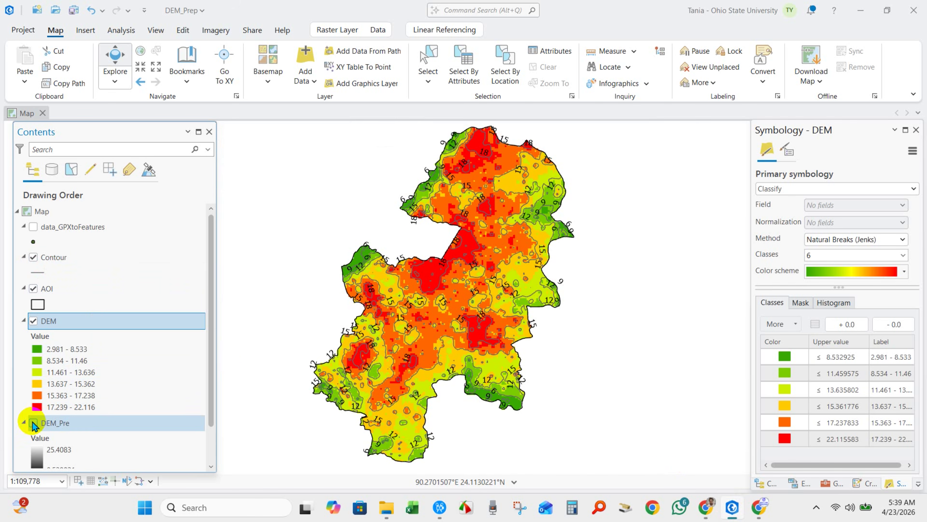
left_click(34, 257)
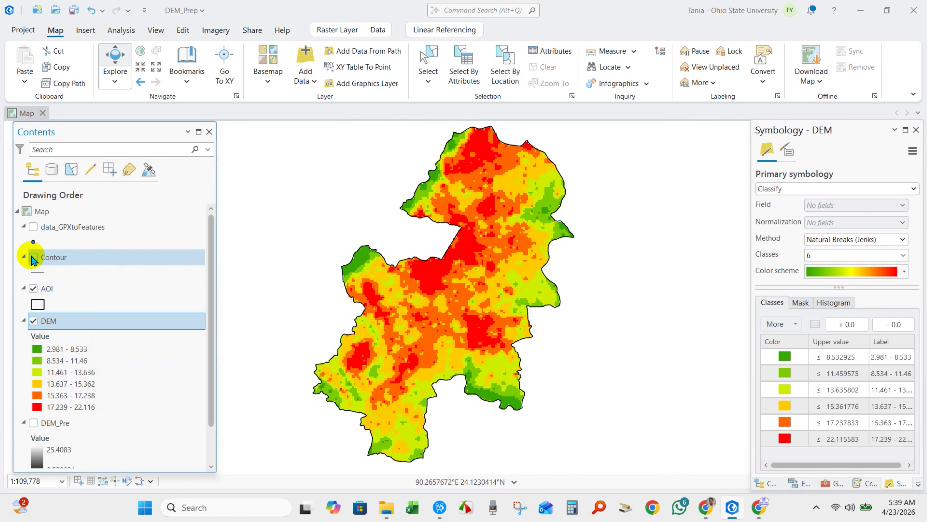
left_click(33, 257)
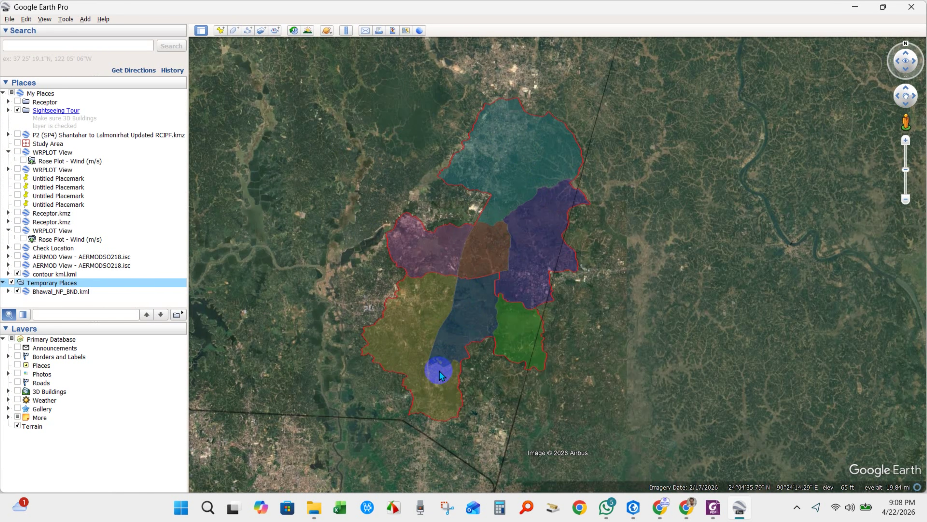
Toggle Bhawal_NP_BND.kml off and on in Google Earth Pro to view the study area with and without its boundary.
left_click(17, 291)
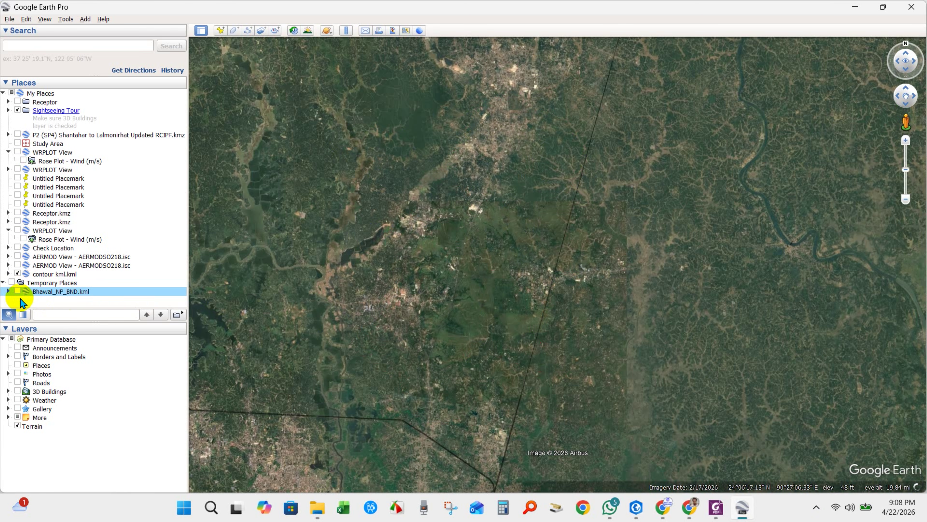
key("Up")
left_click(18, 291)
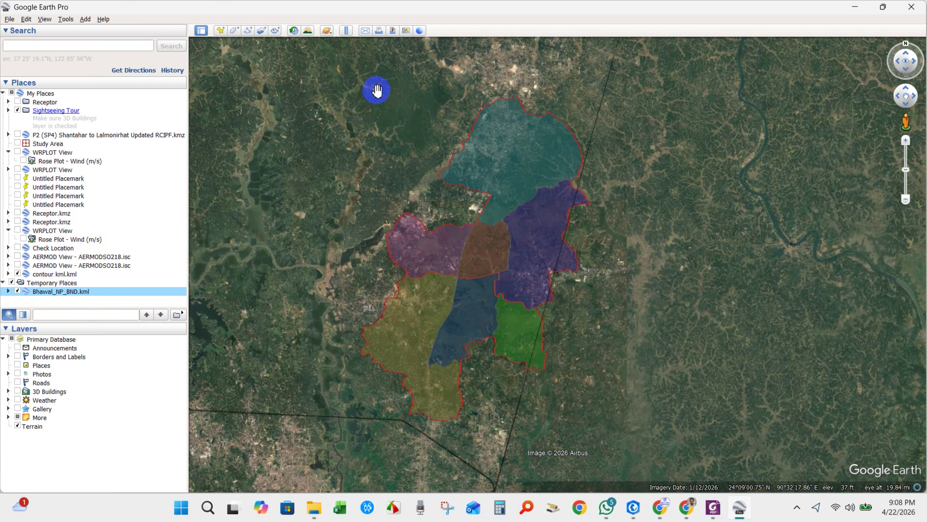
Start a new path in Google Earth Pro and name it DEM_BNP.
left_click(251, 33)
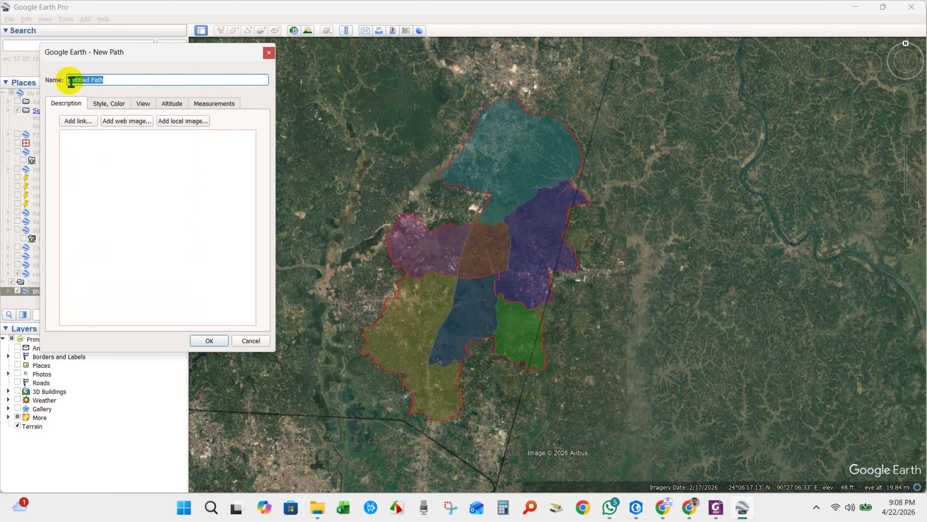
type("TEM_BNP")
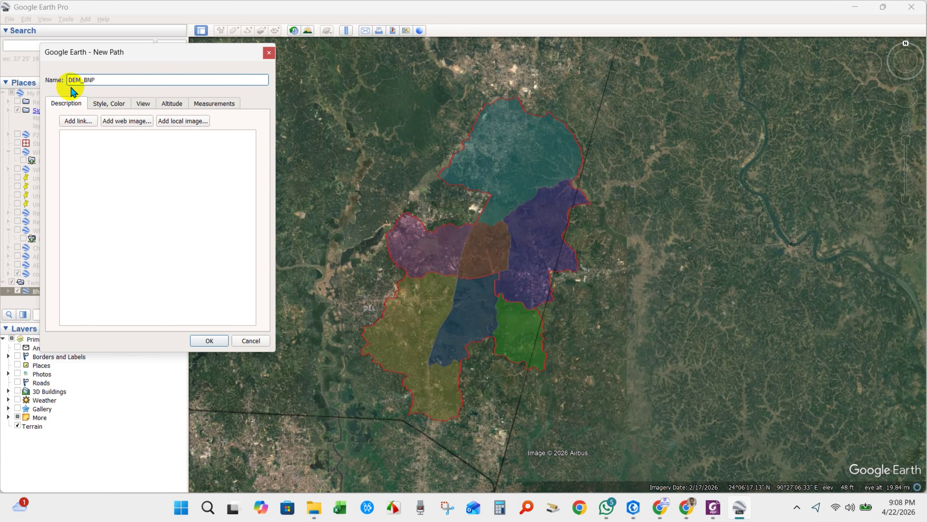
left_click(131, 179)
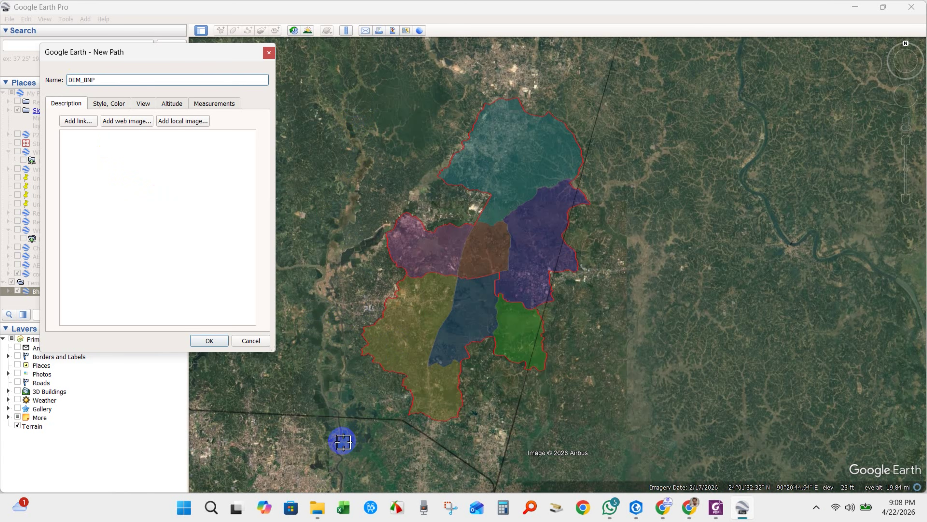
Draw the path freehand as closely spaced north-south zigzag passes from west to east across the whole park boundary.
left_click_drag(340, 437, 348, 271)
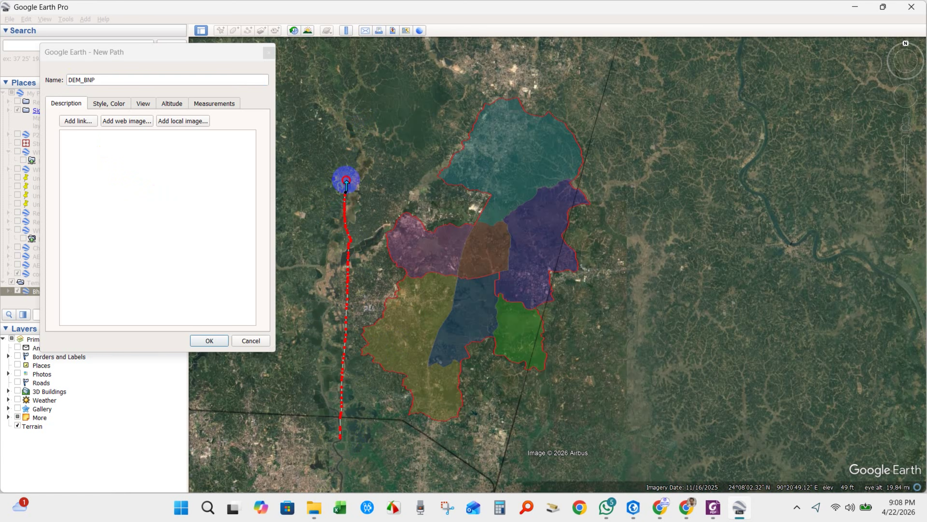
left_click_drag(352, 136, 356, 92)
left_click_drag(355, 60, 362, 51)
mouse_move(372, 90)
left_mouse_down()
mouse_move(359, 412)
mouse_move(374, 421)
mouse_move(386, 53)
mouse_move(408, 83)
mouse_move(411, 175)
left_mouse_up()
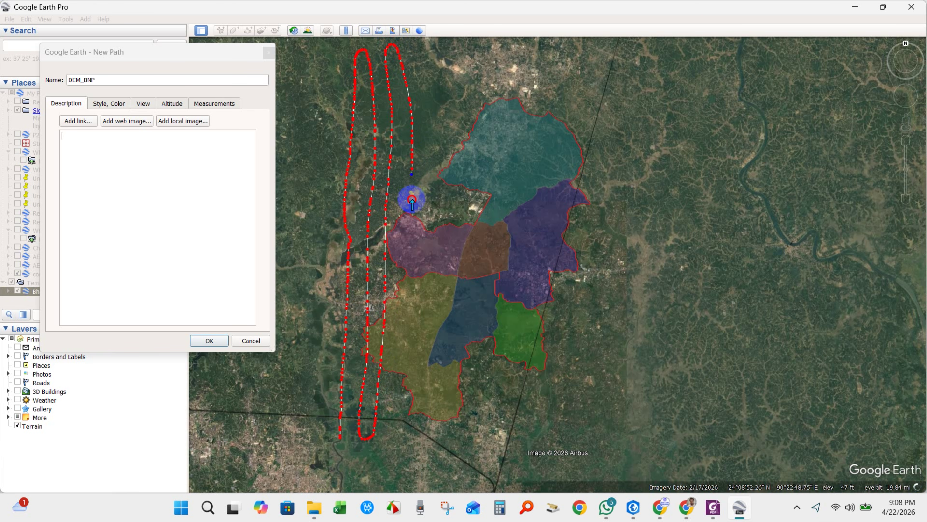
mouse_move(406, 302)
left_mouse_down()
mouse_move(392, 383)
mouse_move(395, 431)
mouse_move(427, 343)
left_mouse_up()
left_click_drag(426, 190, 428, 85)
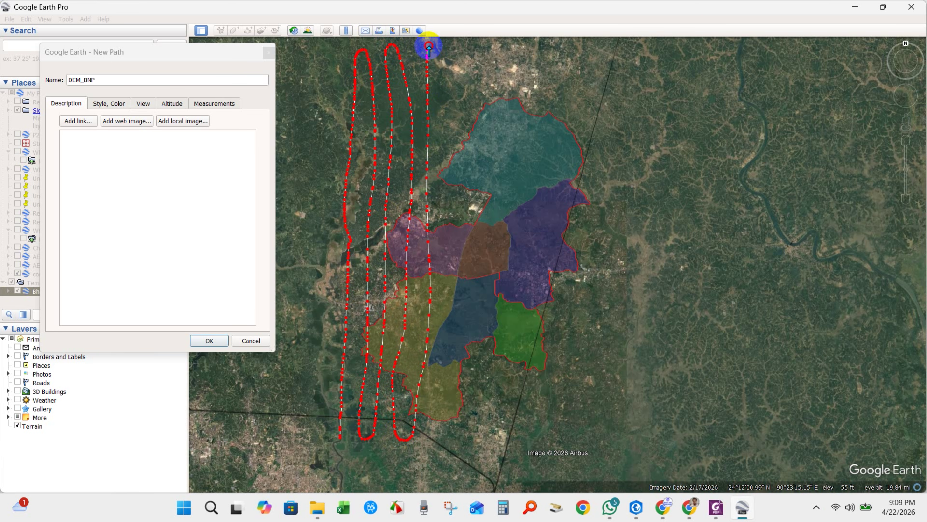
left_click_drag(448, 277, 438, 418)
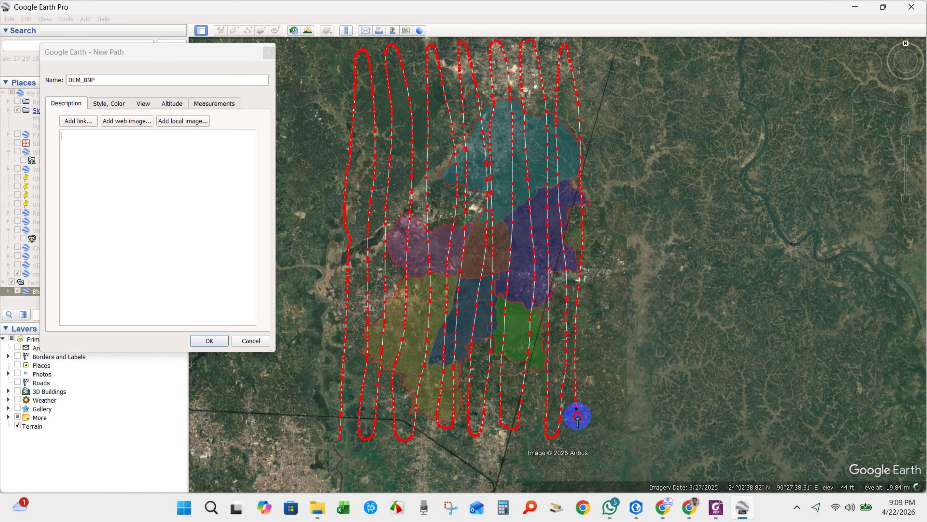
mouse_move(575, 414)
left_mouse_down()
mouse_move(586, 433)
mouse_move(592, 136)
left_mouse_up()
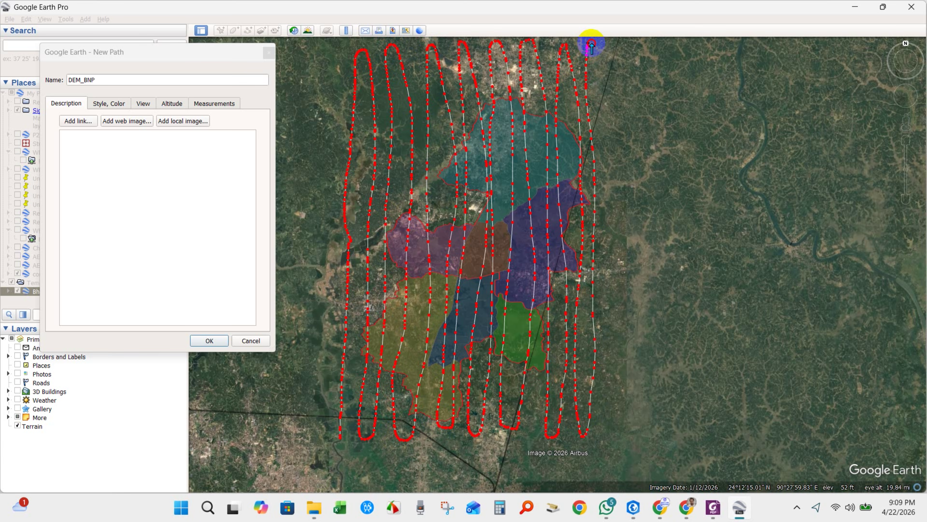
left_click_drag(601, 70, 618, 425)
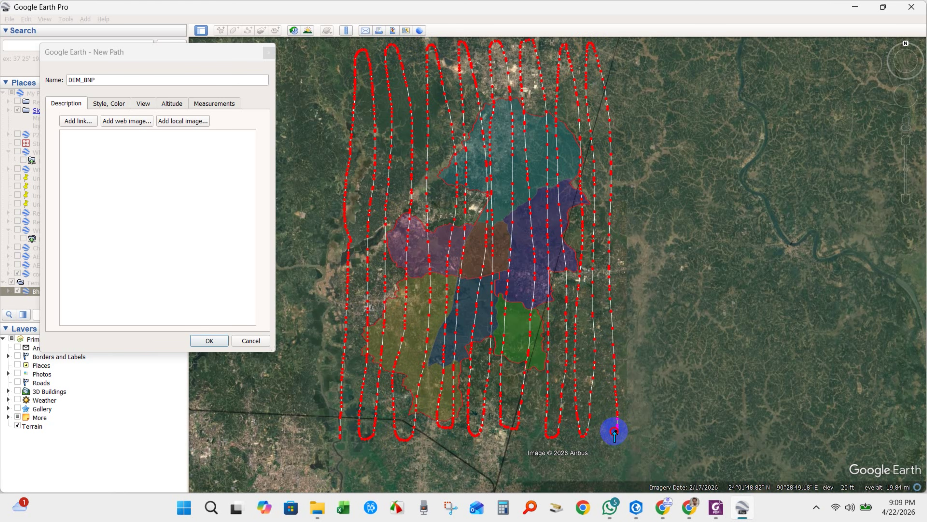
Extend the path with east-west zigzag passes over the whole area and dense freehand strokes filling the park boundary.
mouse_move(609, 432)
left_mouse_down()
mouse_move(394, 423)
mouse_move(273, 395)
mouse_move(627, 395)
mouse_move(301, 361)
mouse_move(390, 347)
mouse_move(582, 354)
mouse_move(407, 319)
left_mouse_up()
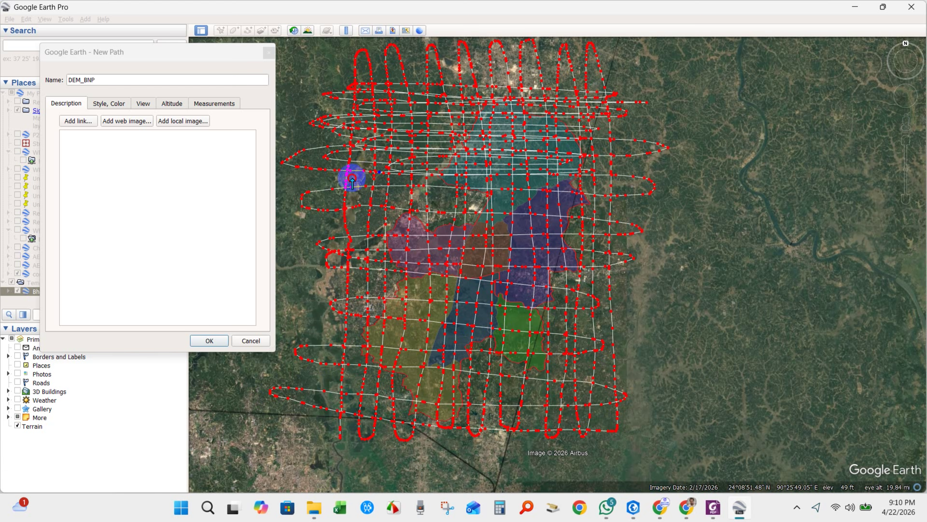
left_click_drag(352, 180, 546, 185)
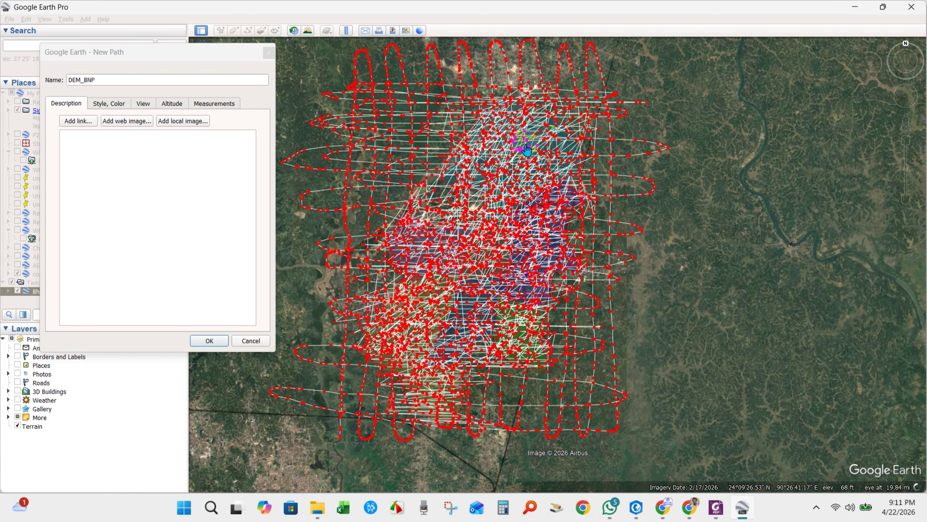
scroll(526, 150, "down", 5)
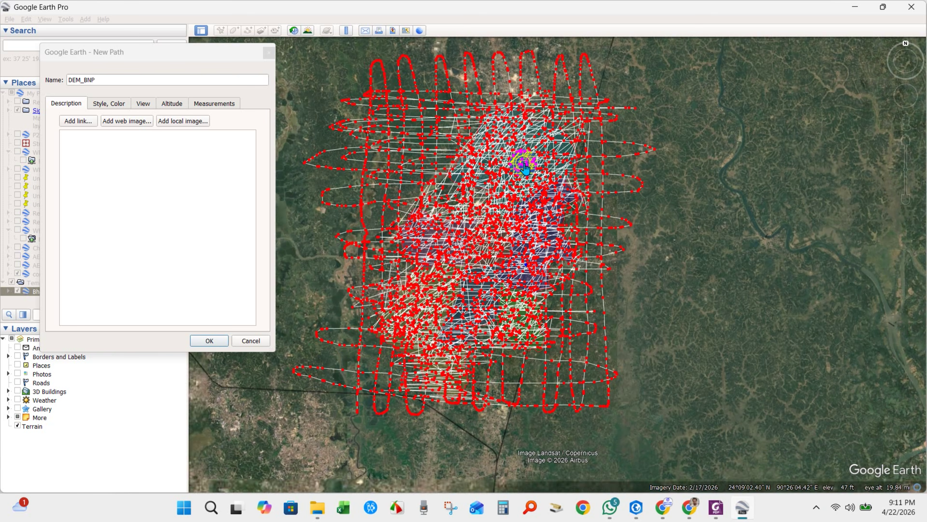
scroll(483, 140, "up", 3)
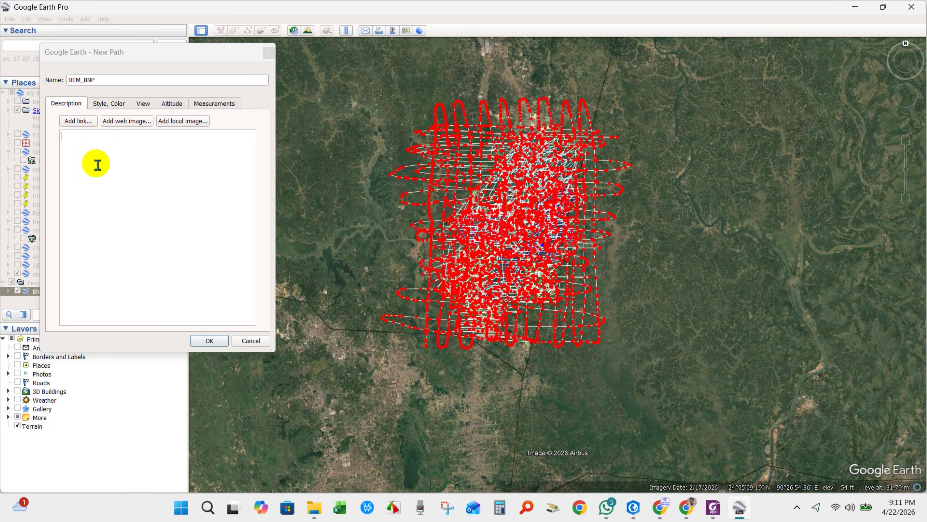
Confirm the DEM_BNP path, collapse the Bhawal_NP_BND.kml tree and hide its boundary.
left_click(202, 339)
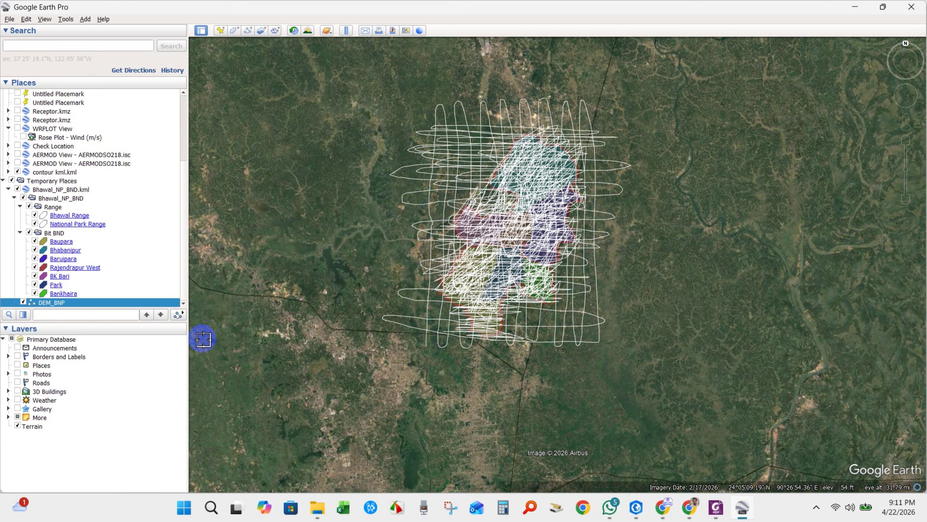
left_click(8, 190)
left_click(17, 274)
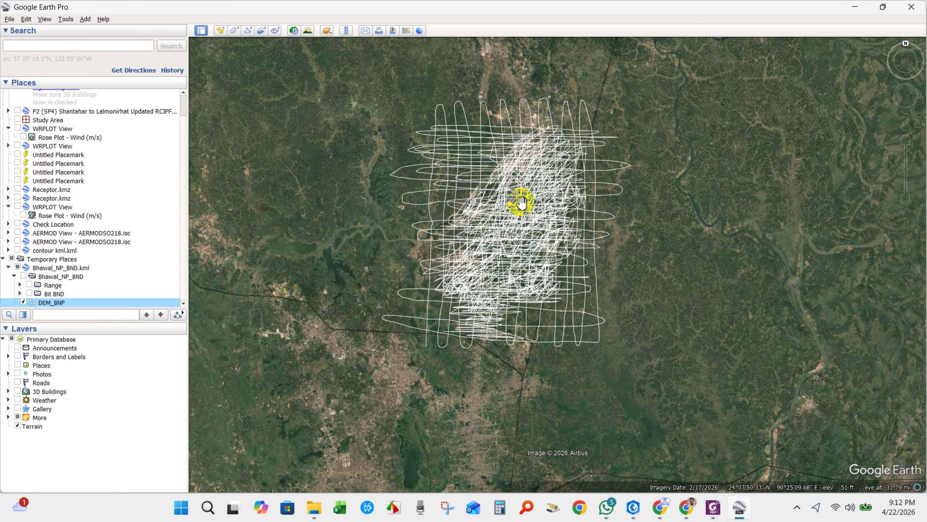
Open the save dialog for the DEM_BNP path and set the file type to Kml (*.kml).
right_click(50, 304)
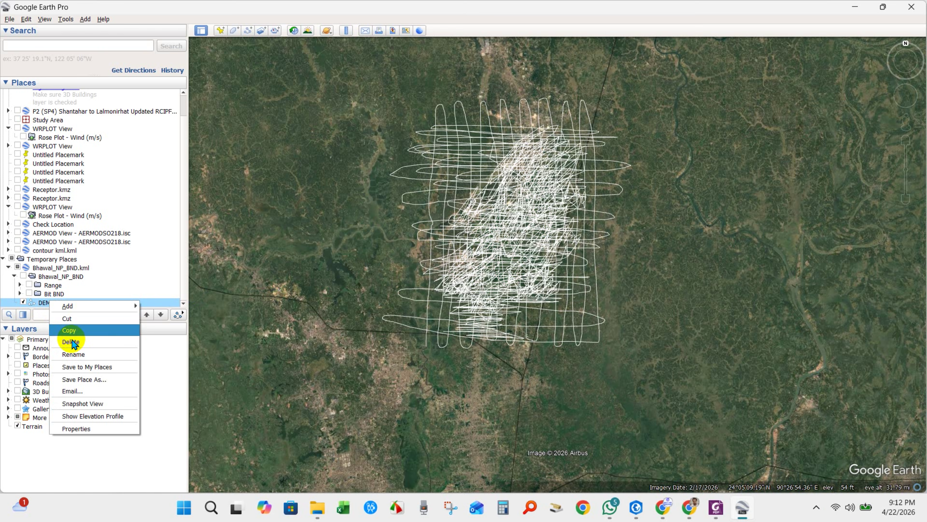
right_click(55, 302)
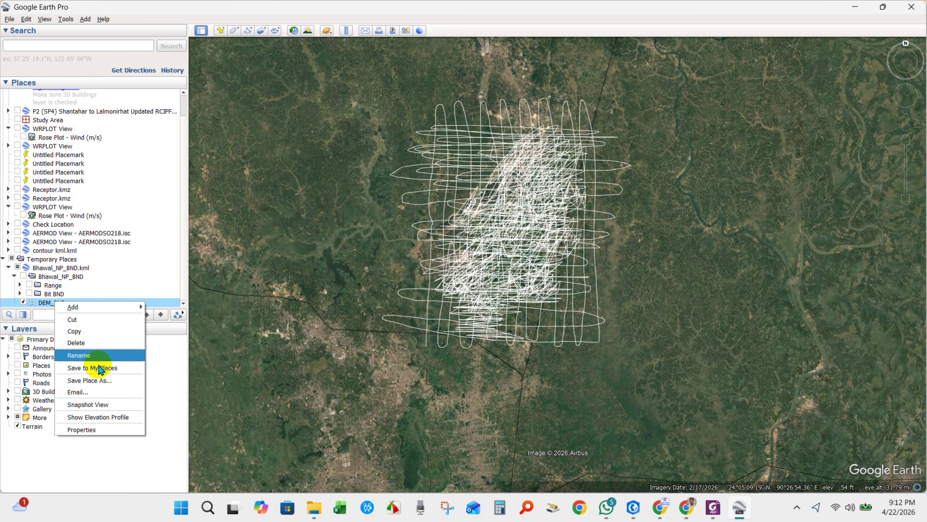
left_click(100, 382)
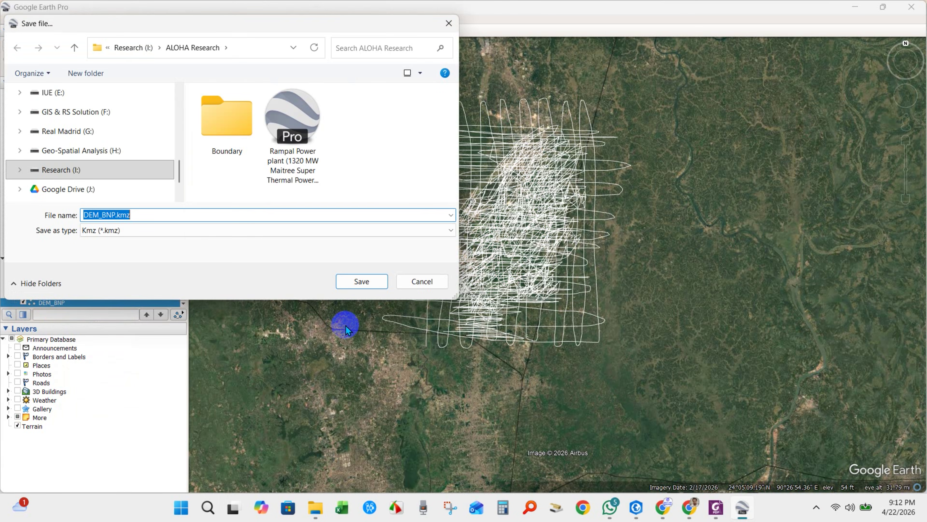
left_click(103, 229)
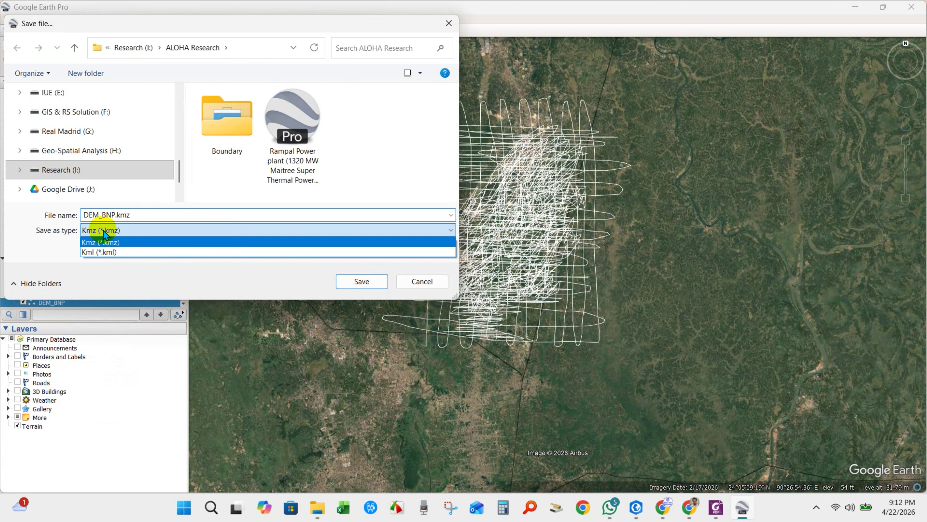
left_click(100, 248)
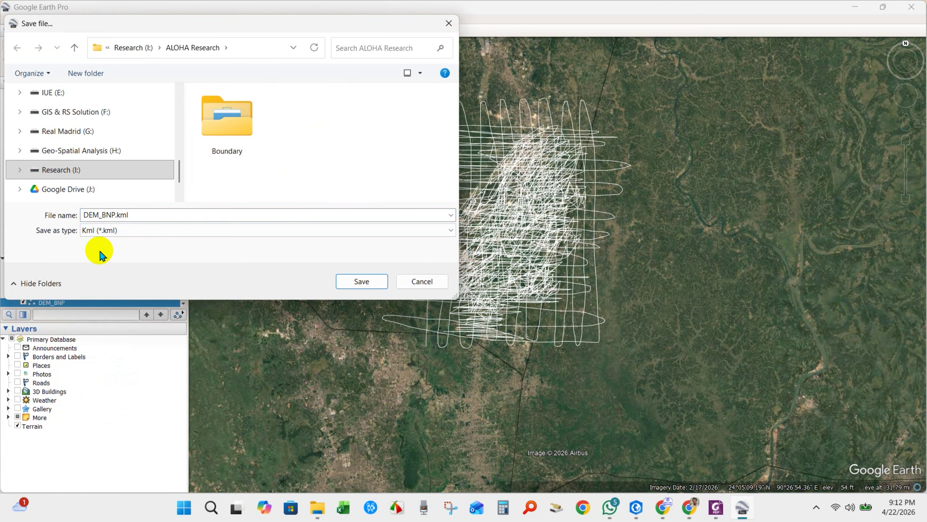
Save the path as DEM_BNP.kml in the Bhawal_National_Park folder on the Research (I:) drive.
left_click(94, 170)
scroll(93, 177, "up", 3)
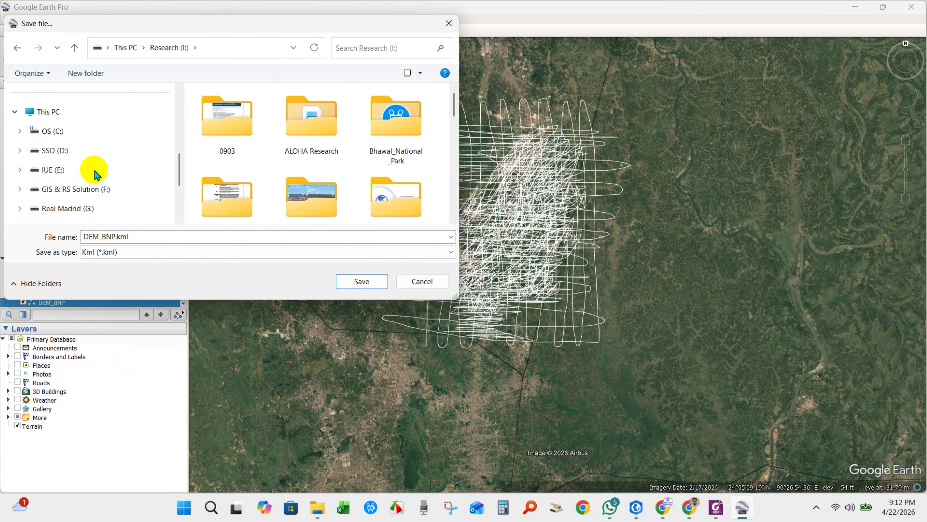
scroll(93, 171, "down", 5)
left_click(389, 139)
double_click(389, 139)
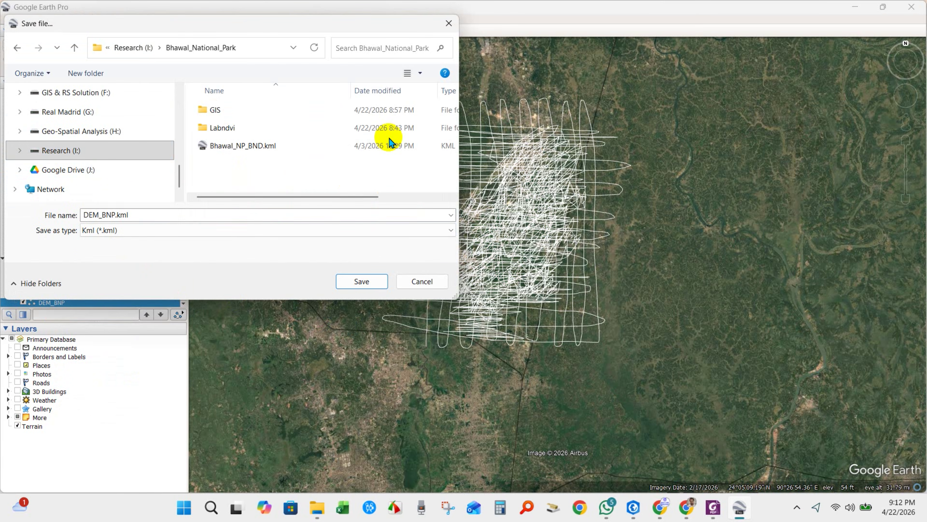
left_click(361, 281)
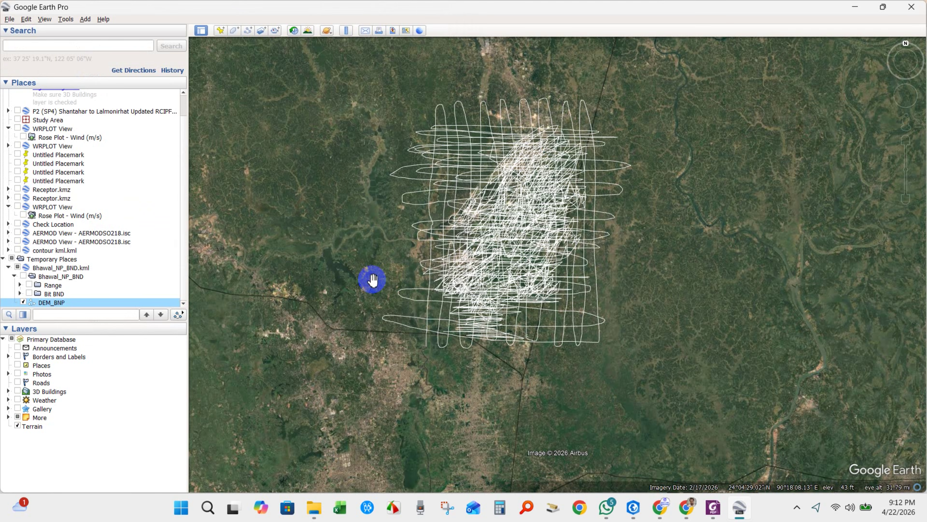
key("alt+Tab")
left_click(347, 240)
double_click(376, 186)
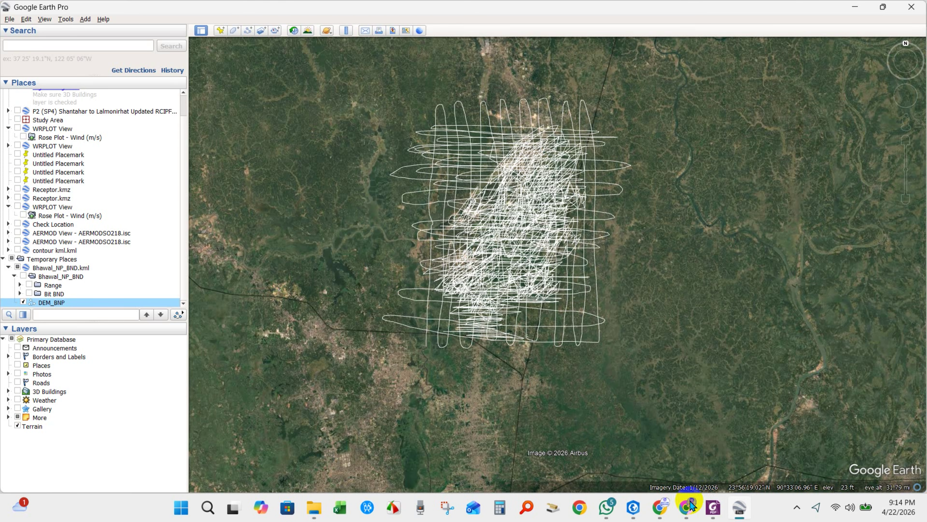
Switch to Chrome, search for GPS Visualizer and open the site's elevation lookup page.
left_click(688, 507)
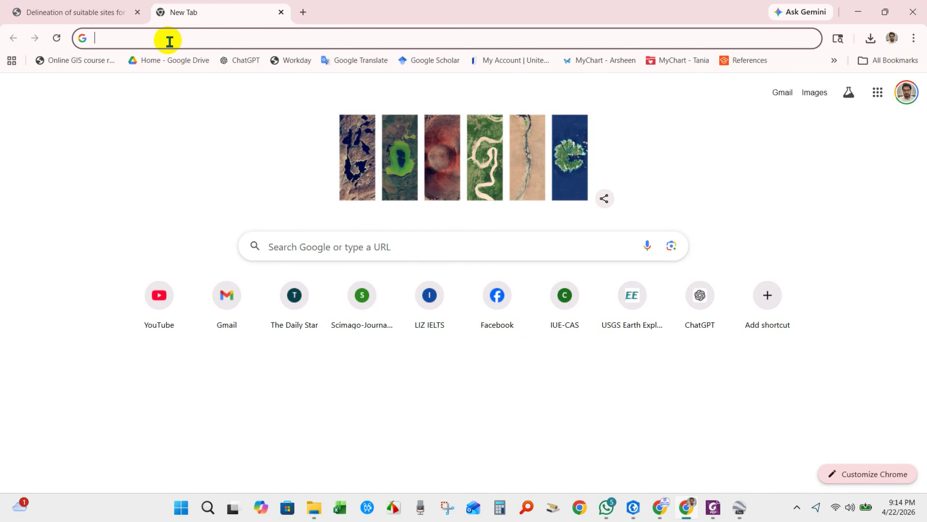
type("G")
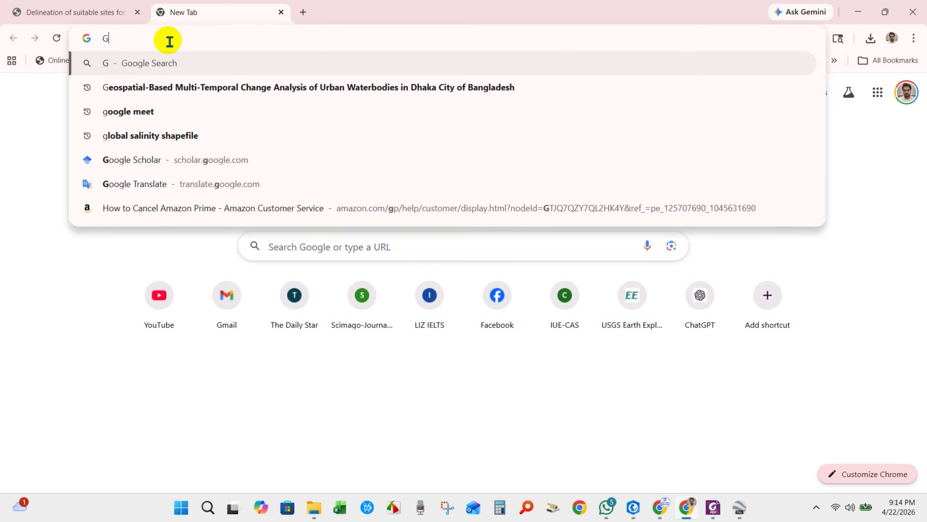
type("PS Vis")
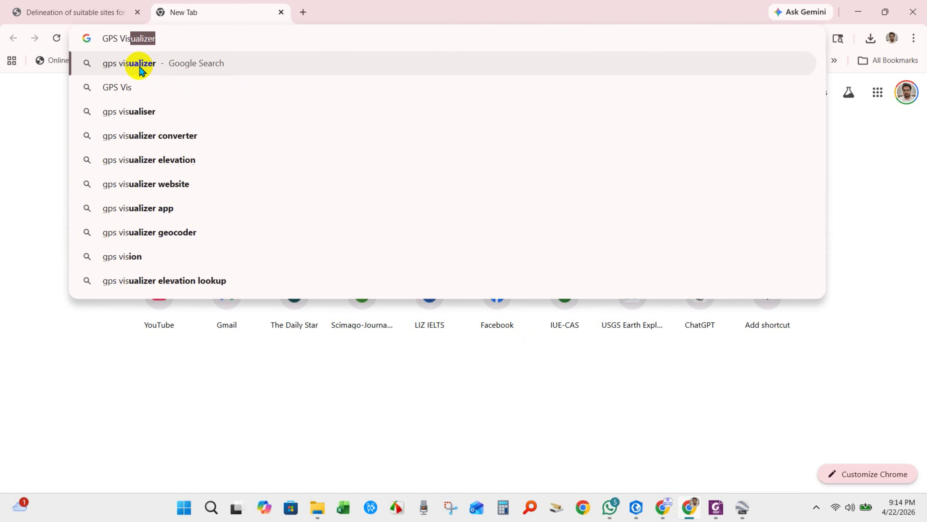
left_click(143, 64)
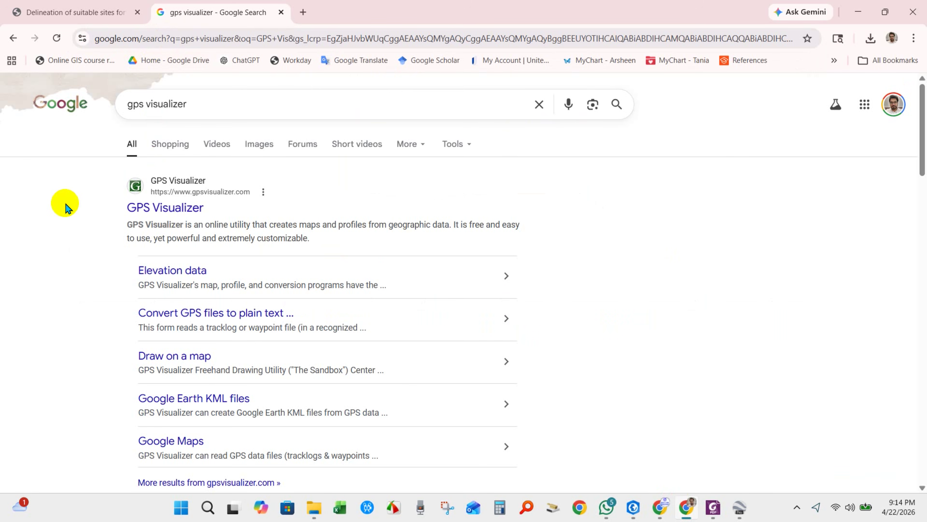
left_click(160, 207)
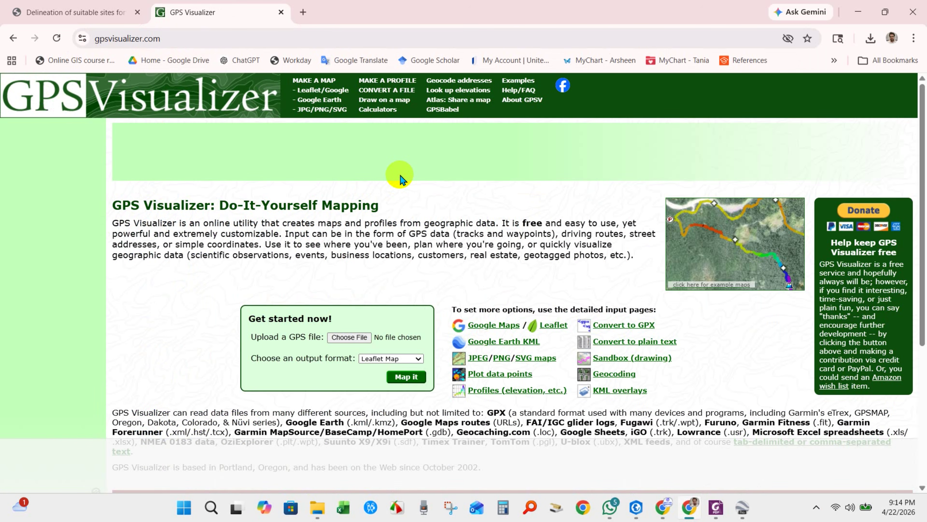
left_click(458, 91)
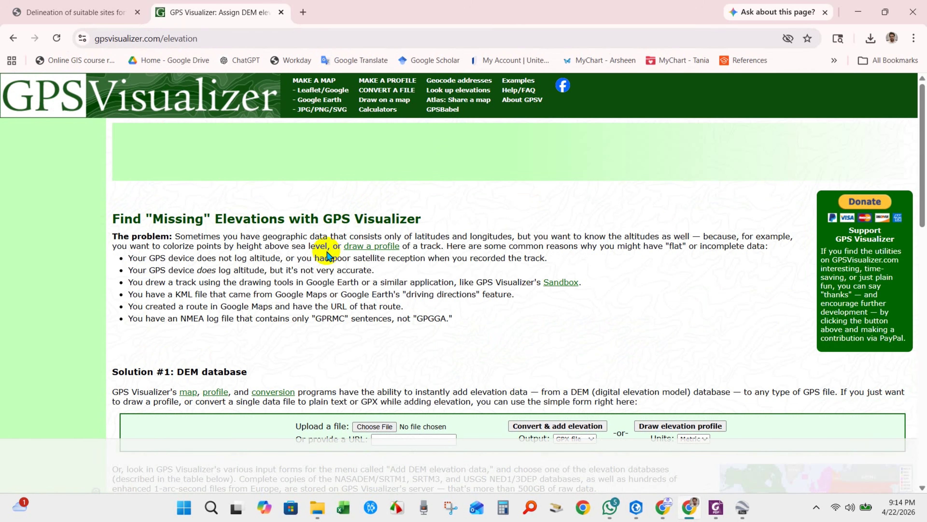
Choose DEM_BNP.kml from the DEM Preparation folder as the upload file in the DEM database form.
scroll(328, 256, "down", 2)
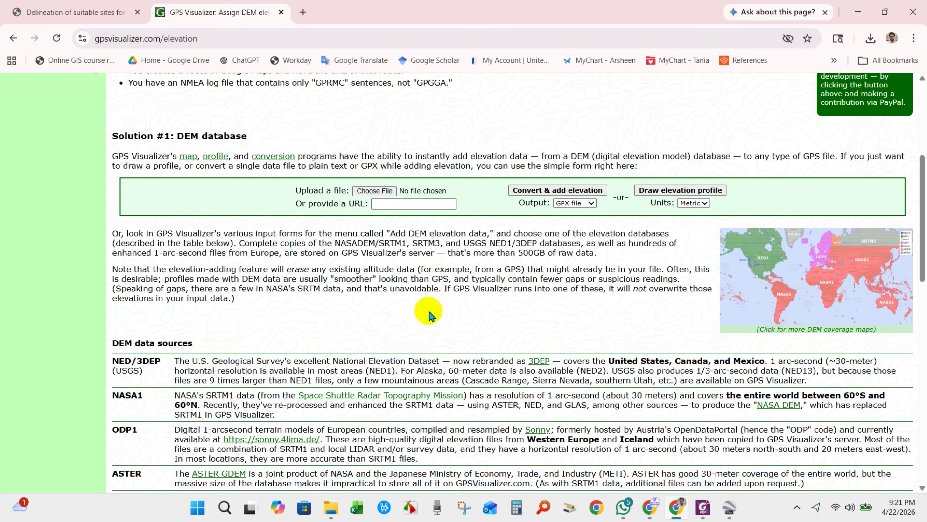
scroll(425, 310, "up", 5)
scroll(428, 316, "down", 5)
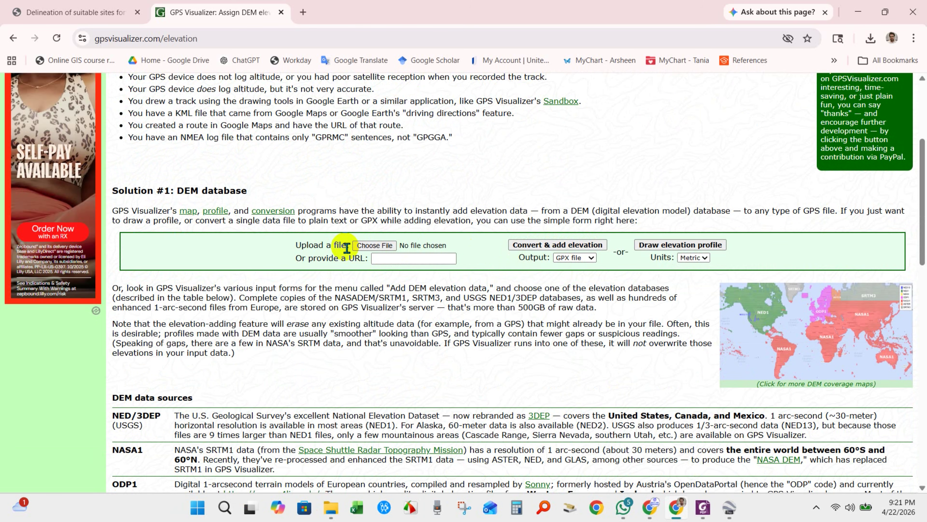
left_click(376, 245)
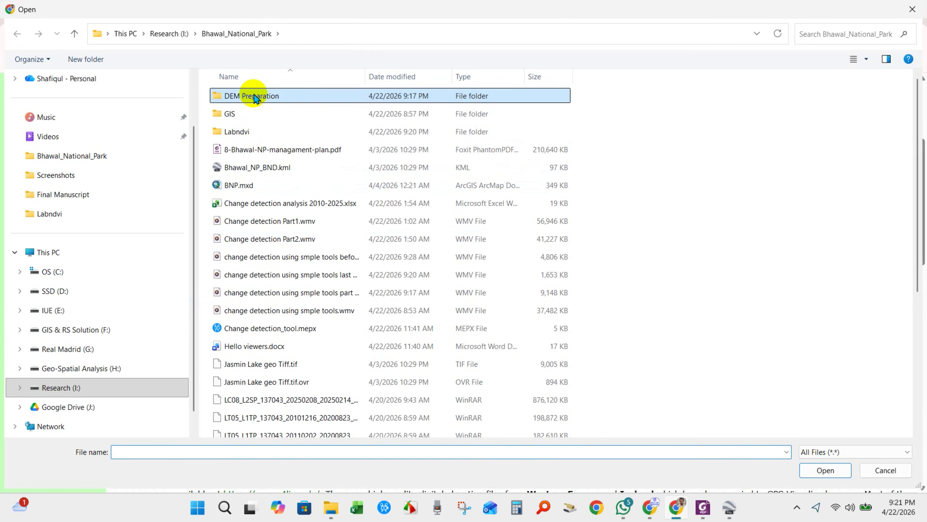
double_click(250, 94)
left_click(251, 100)
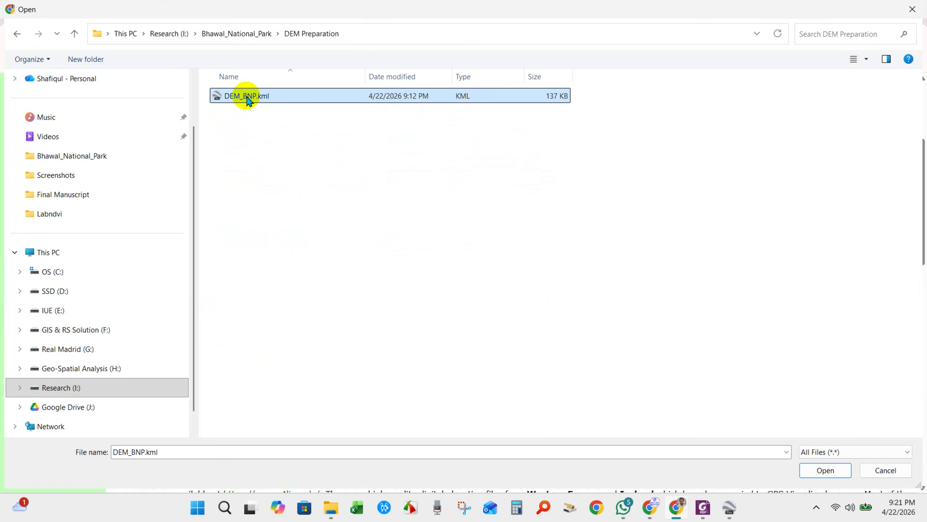
left_click(799, 471)
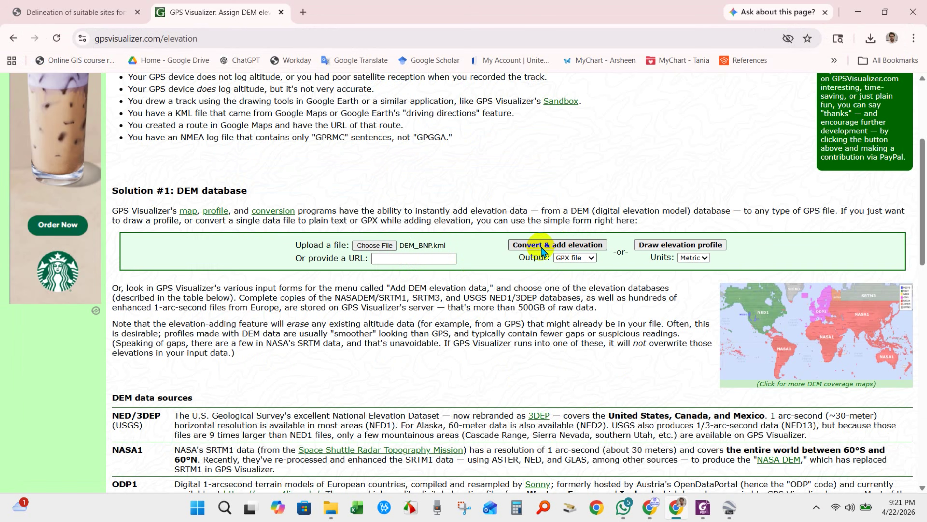
Convert the chosen KML to a GPX file with added elevation and download the result.
left_click(554, 249)
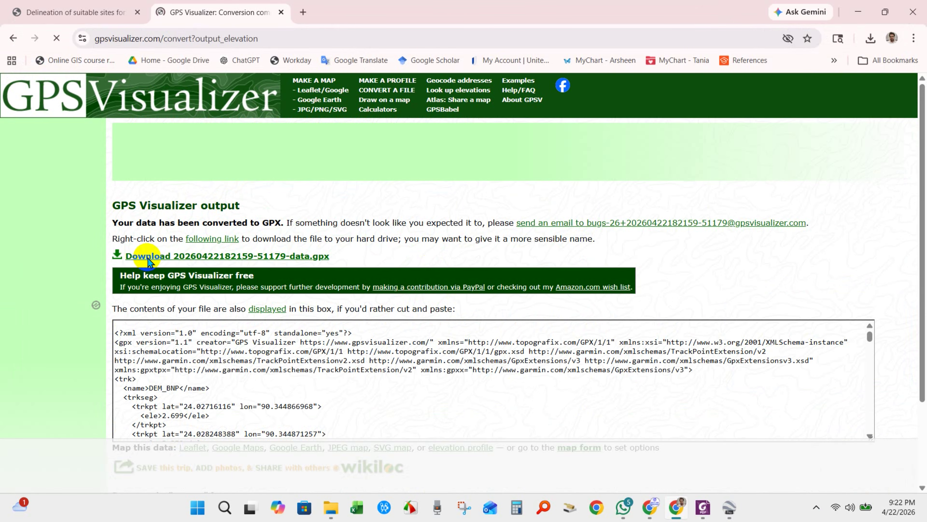
left_click(213, 261)
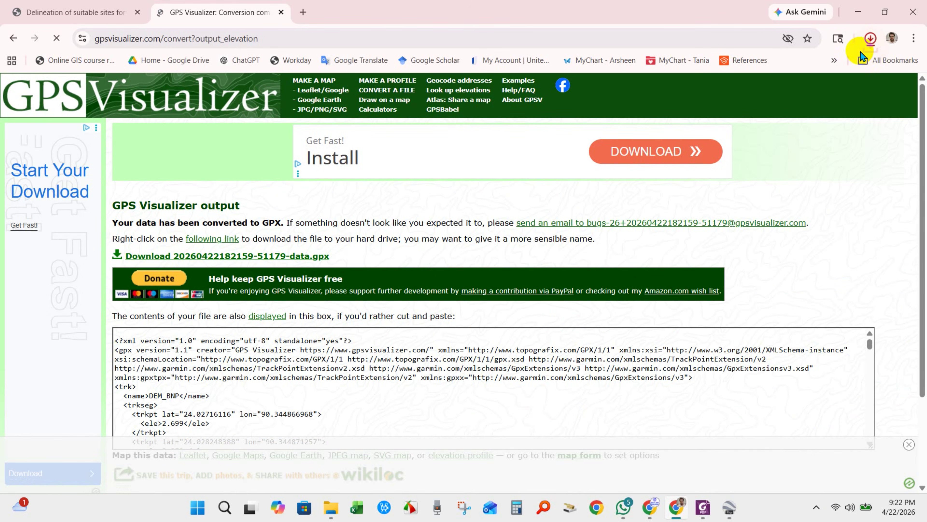
Move the downloaded GPX file from Downloads into the DEM Preparation folder inside Bhawal_National_Park.
left_click(871, 38)
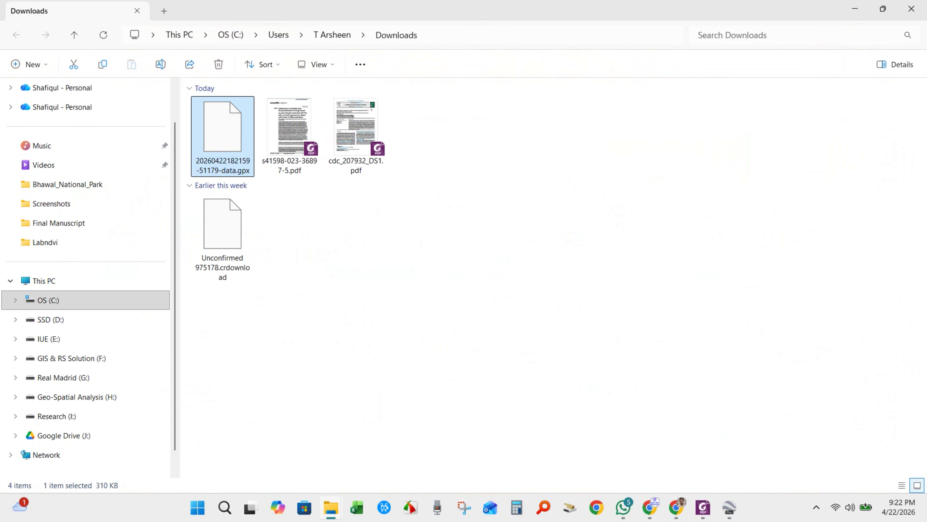
right_click(218, 133)
left_click(234, 146)
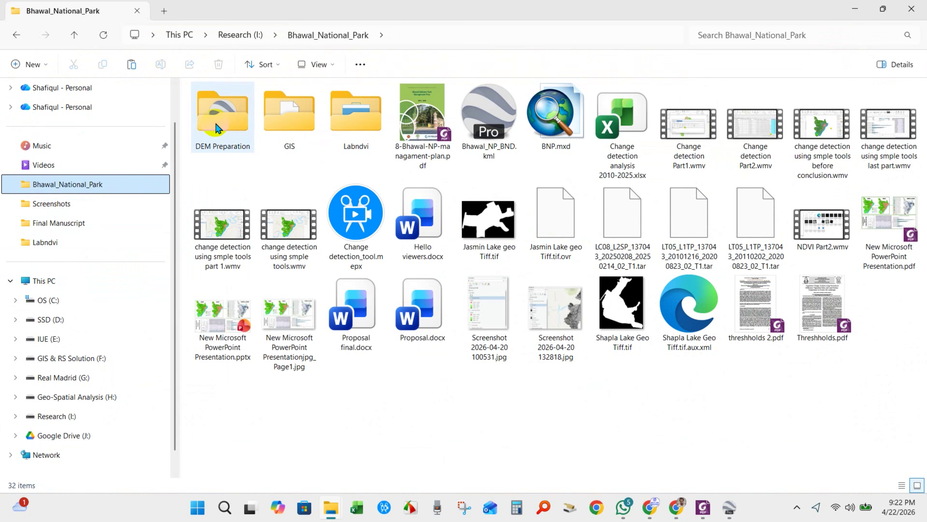
double_click(215, 120)
right_click(252, 208)
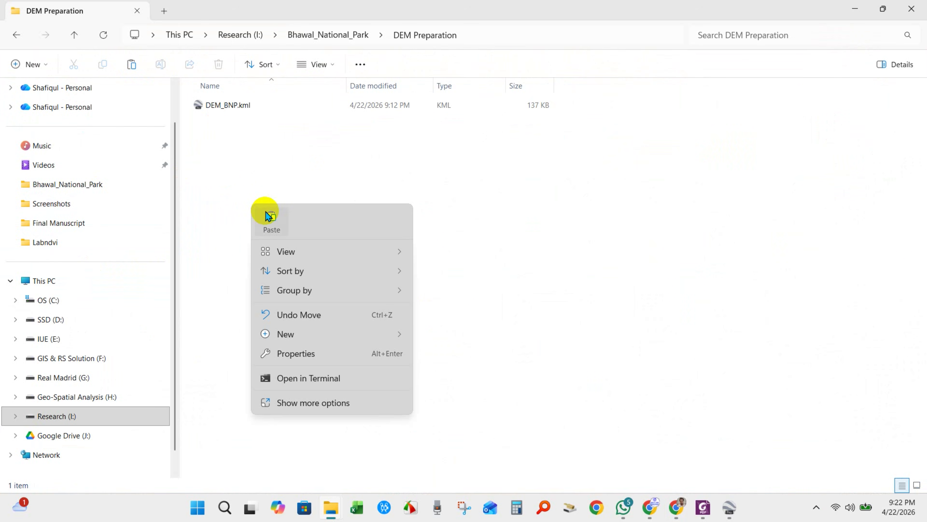
left_click(270, 218)
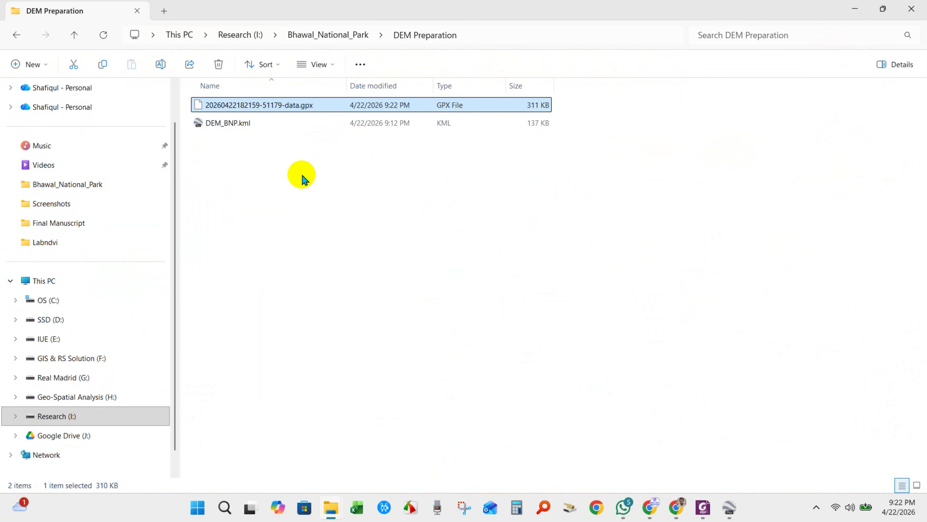
left_click(303, 179)
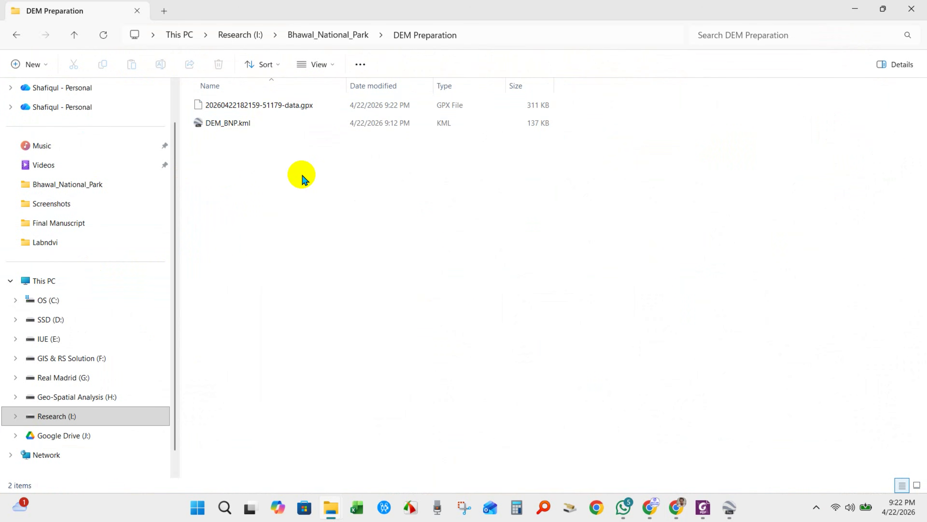
Search the installed programs for "arc" and launch ArcGIS Pro.
left_click(198, 509)
type("arc")
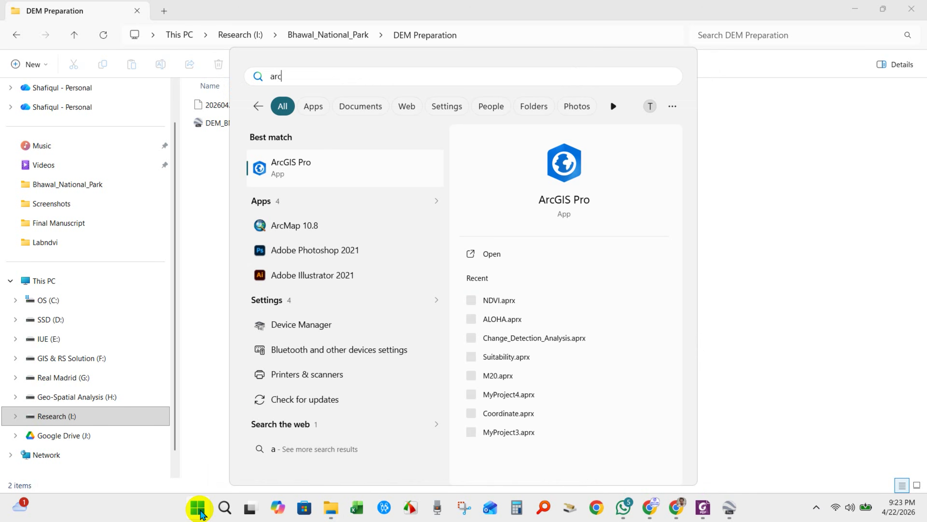
left_click(305, 169)
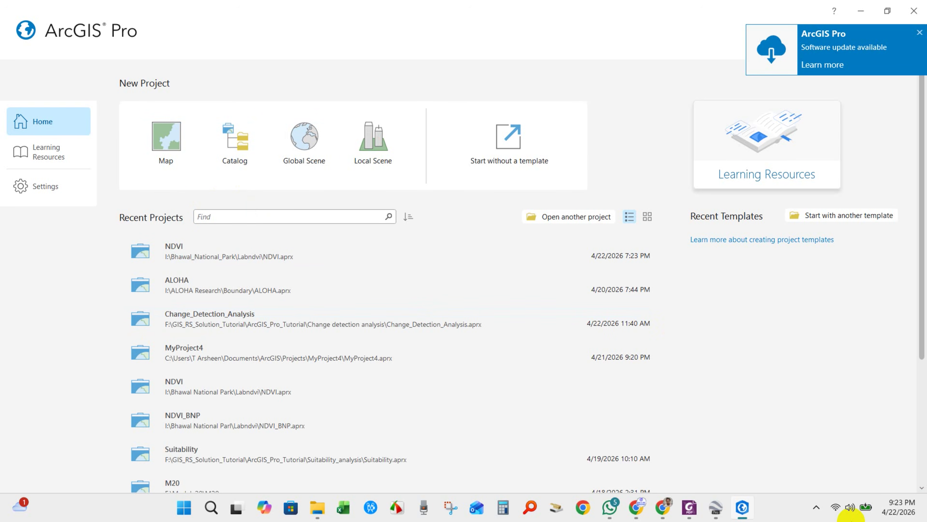
Create a Map project named DEM_Prep in I:\Bhawal_National_Park\DEM Preparation without creating a separate project folder.
left_click(176, 135)
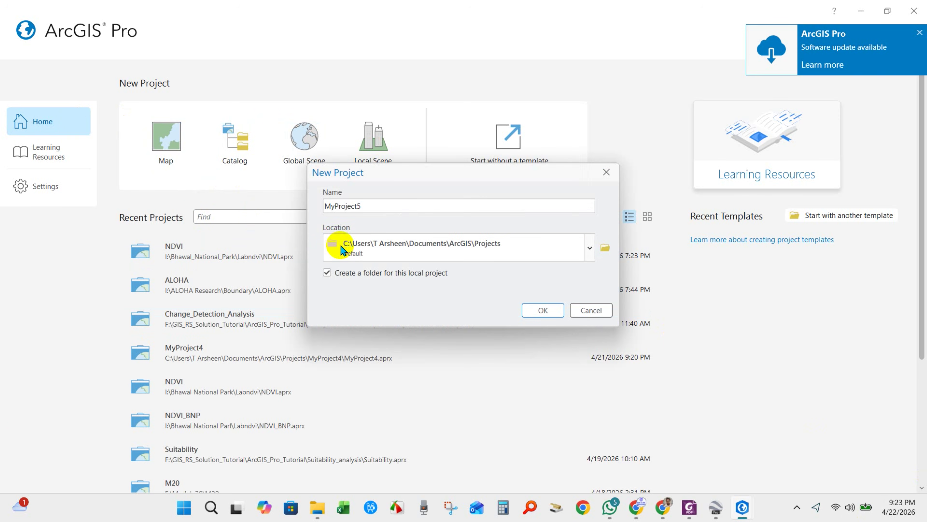
double_click(369, 207)
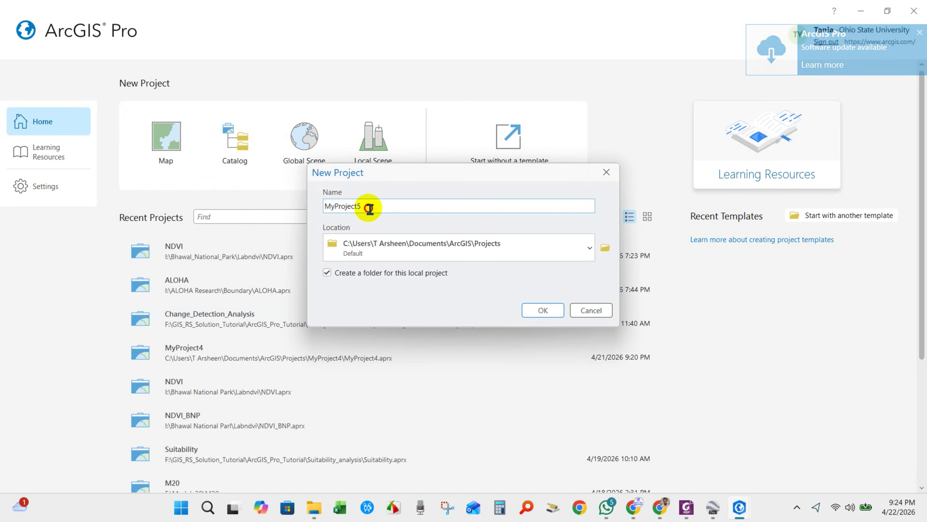
type("DEM ")
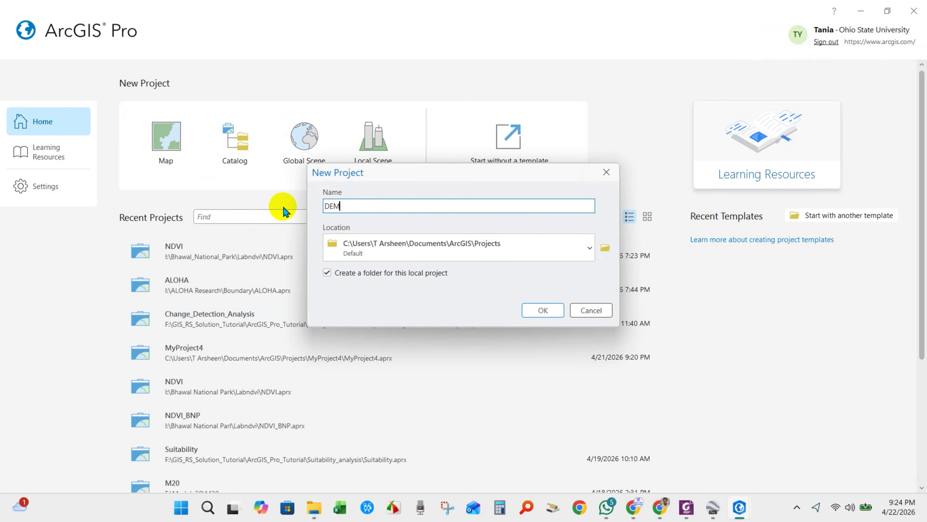
type("Prep")
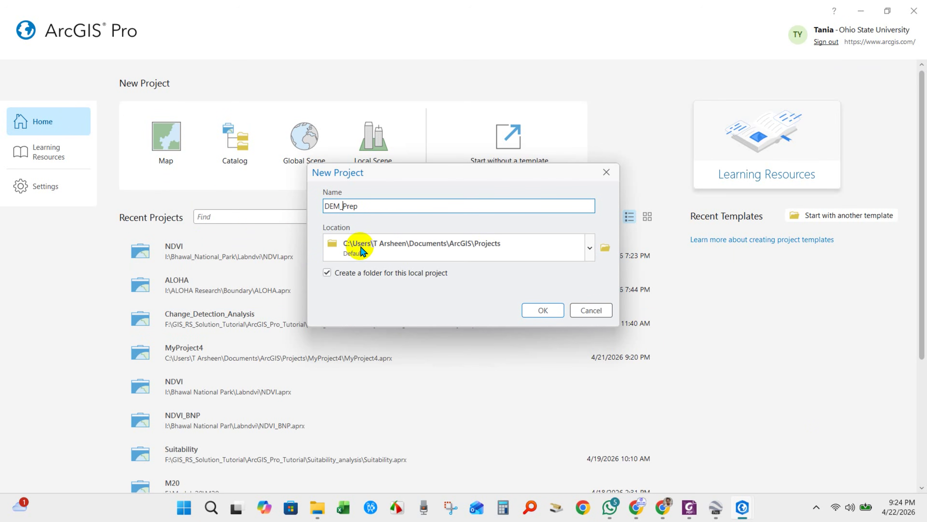
left_click(605, 247)
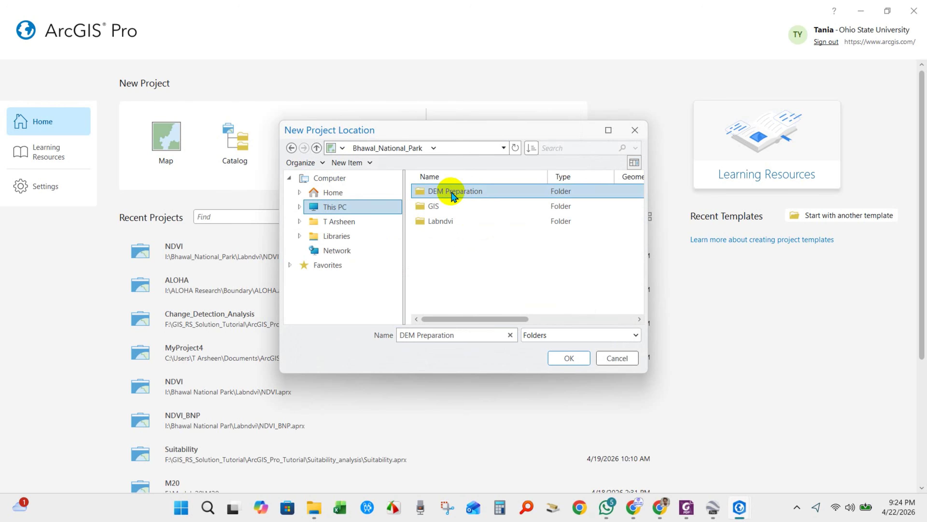
left_click(567, 358)
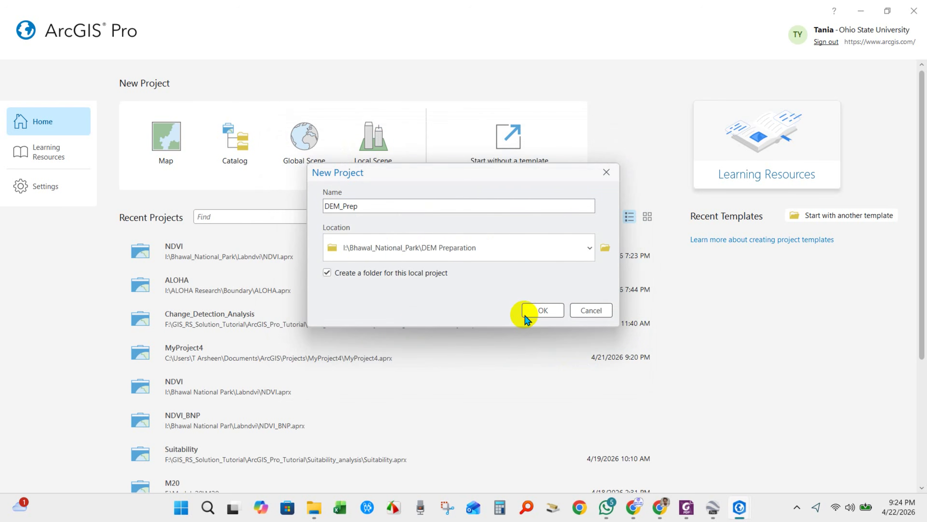
left_click(328, 272)
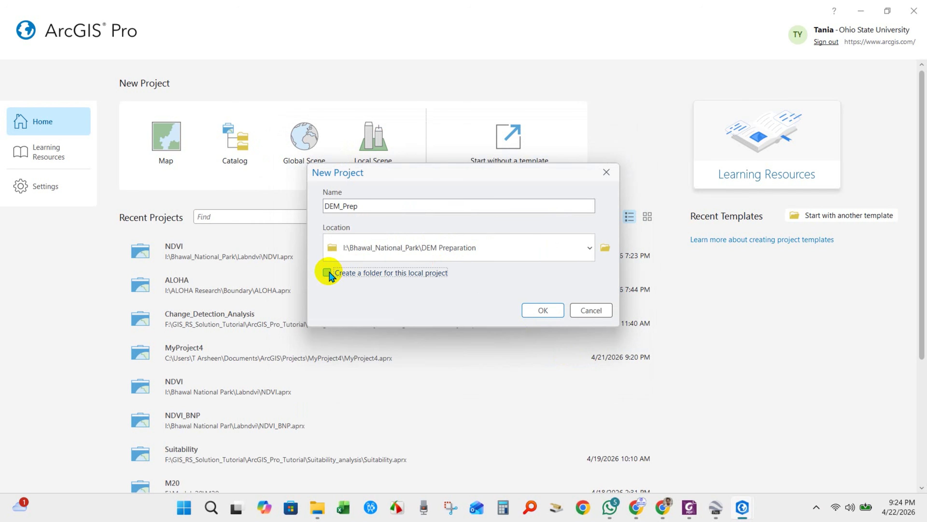
left_click(540, 309)
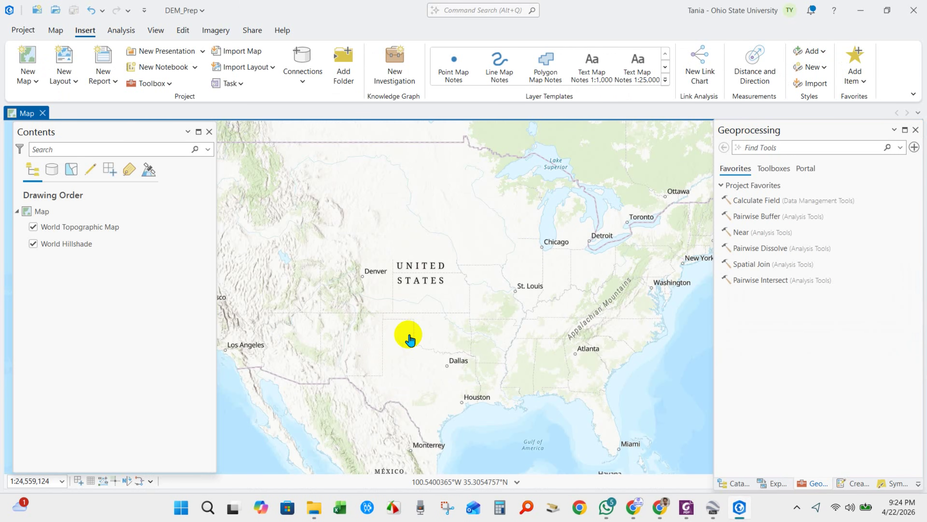
left_click(774, 168)
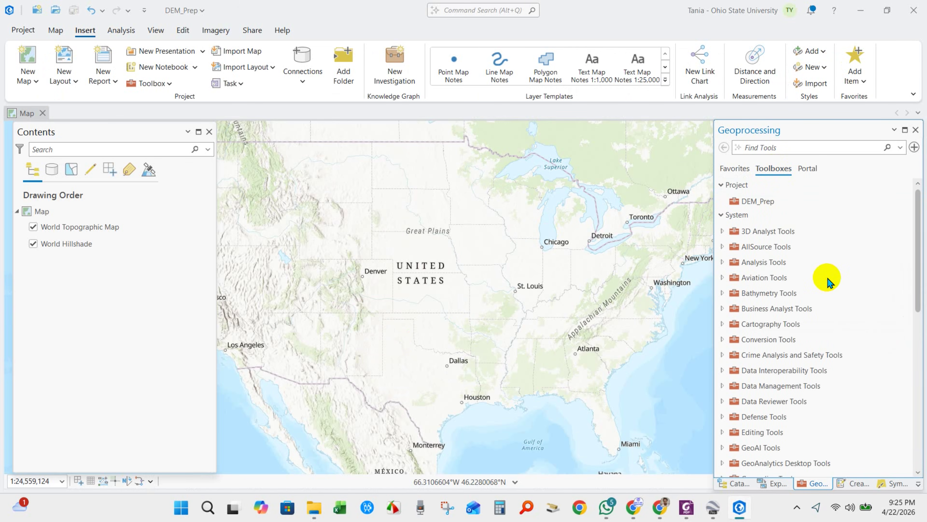
left_click(722, 339)
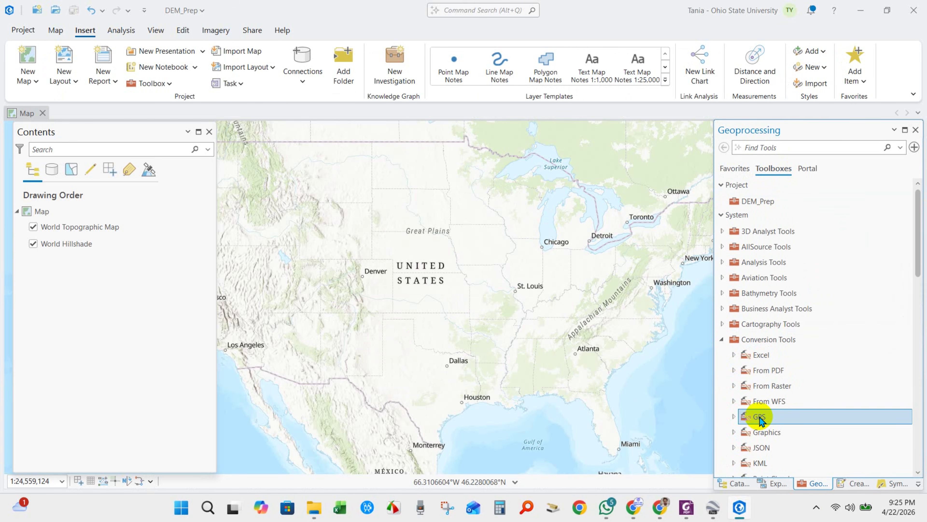
scroll(760, 420, "down", 2)
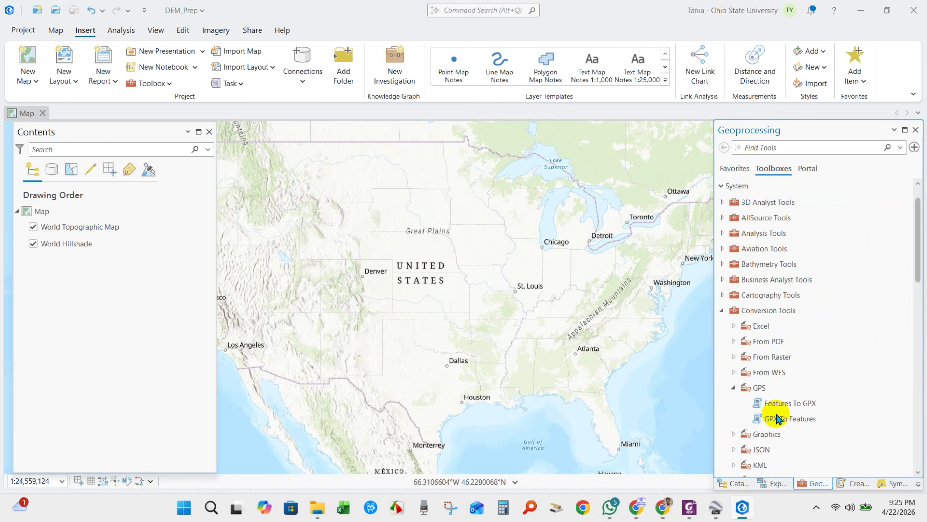
double_click(759, 387)
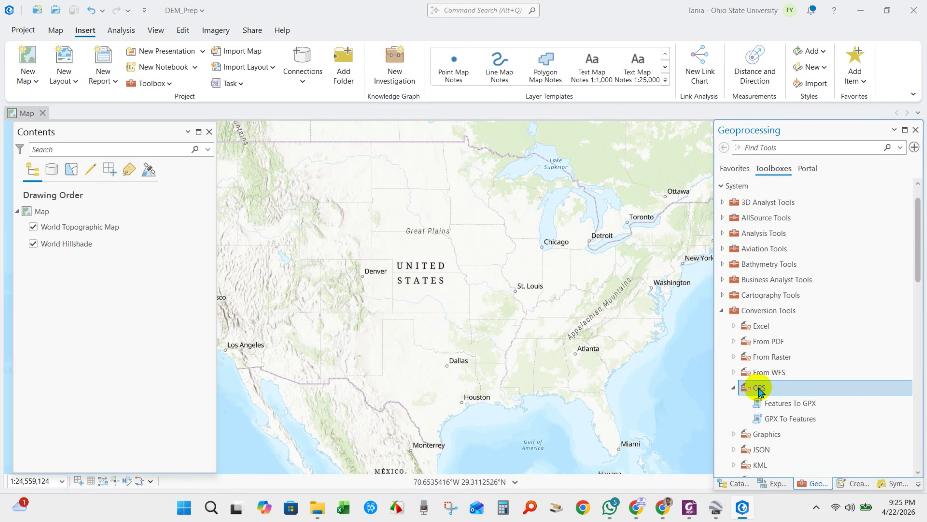
double_click(781, 418)
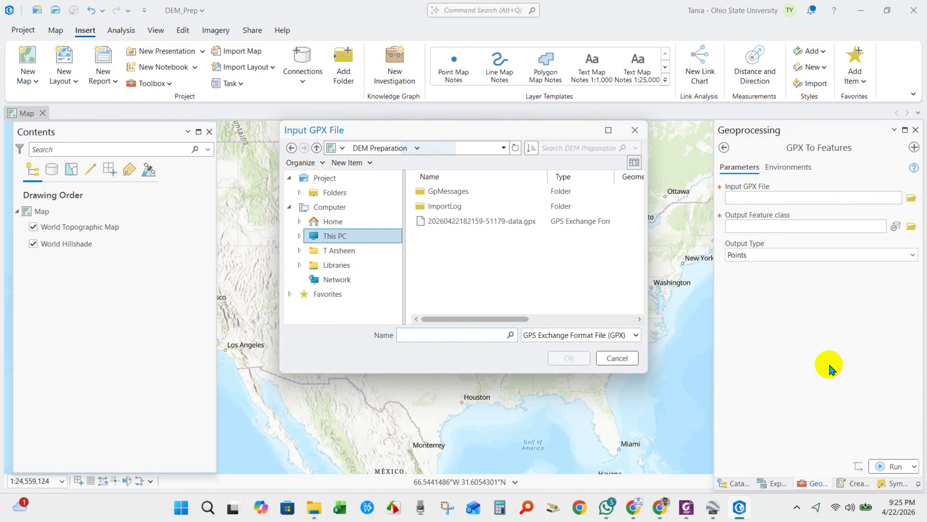
left_click(479, 230)
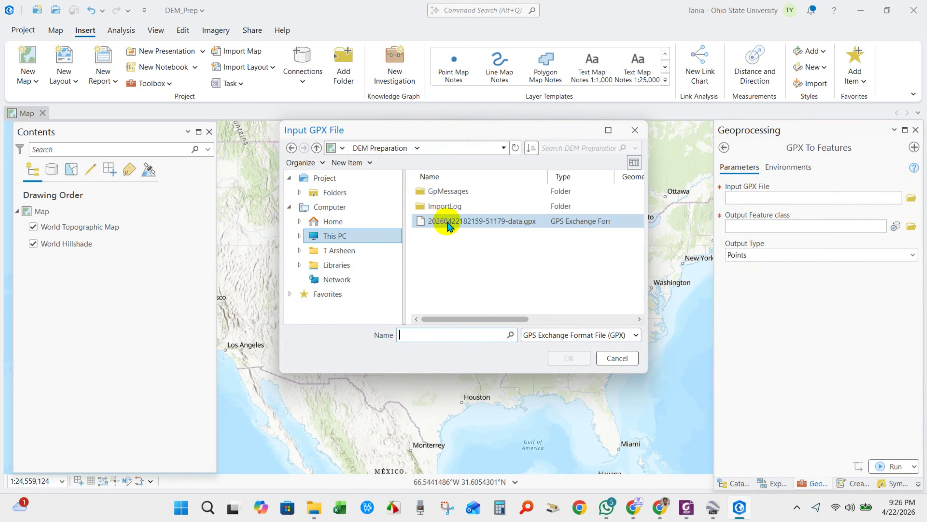
left_click(508, 223)
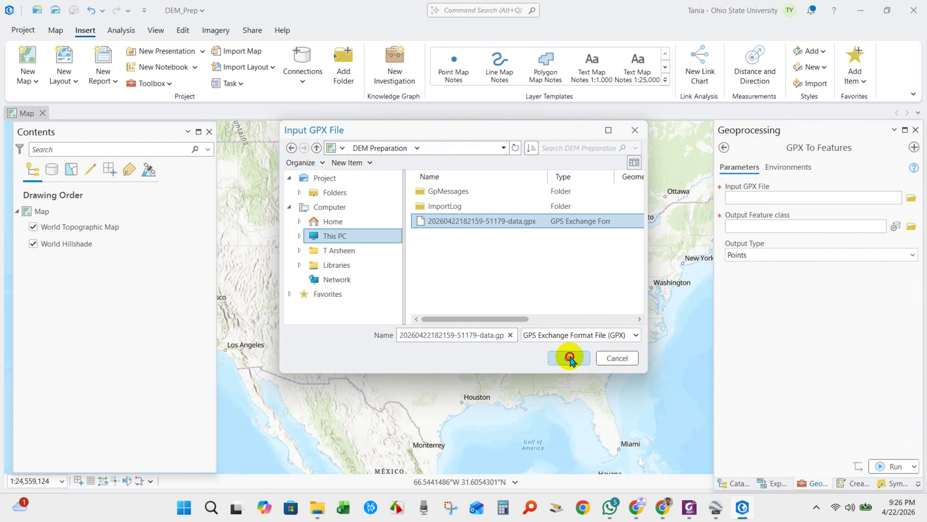
left_click(569, 358)
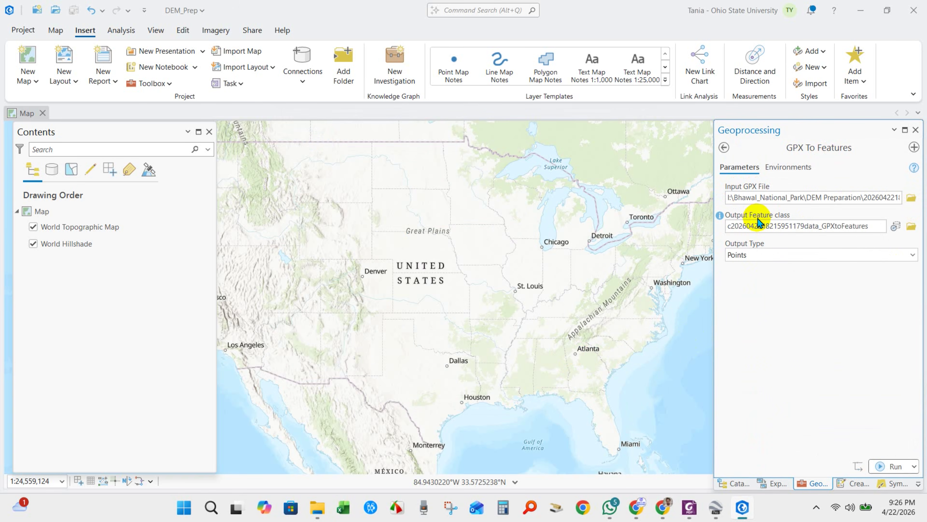
Name the output feature class data_GPXtoFeatures and run the GPX conversion with the Points output type.
left_click(824, 227)
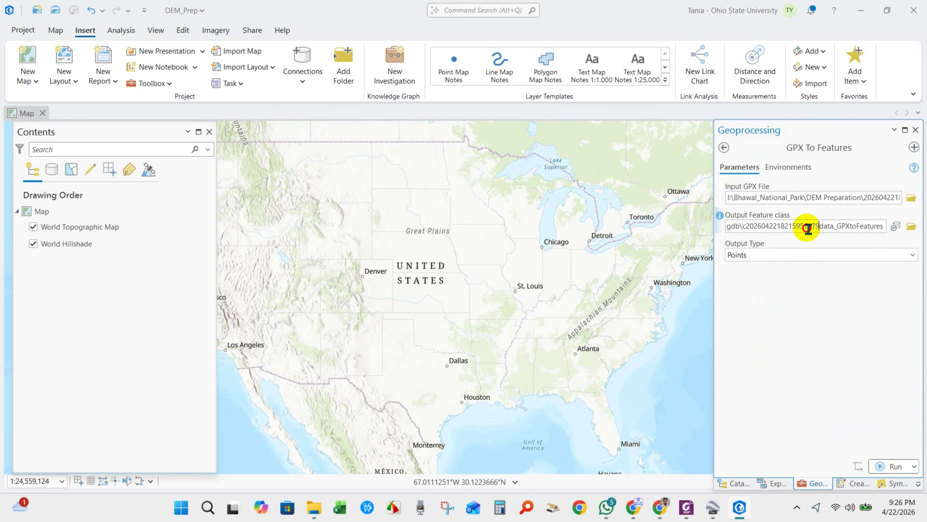
left_click_drag(747, 228, 744, 226)
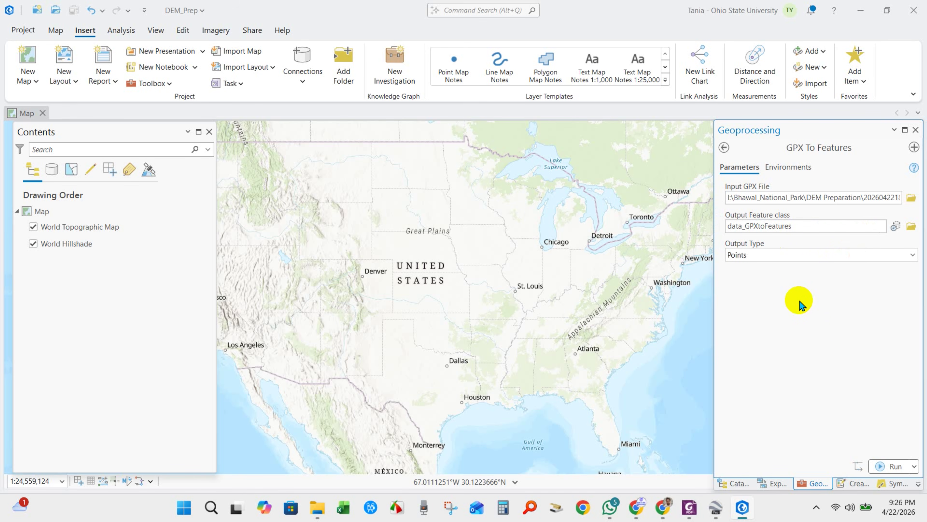
left_click(896, 468)
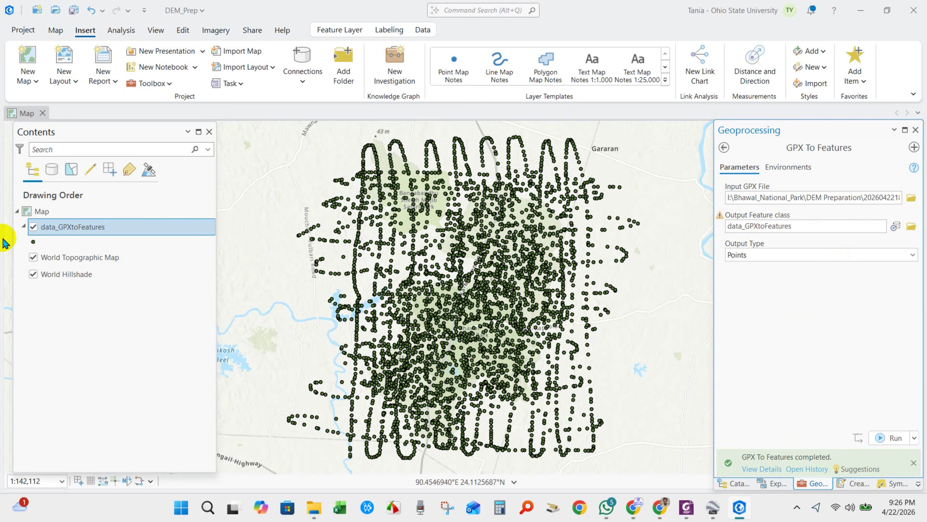
Hide the World Topographic Map and World Hillshade layers so that only the GPX points are drawn.
left_click(33, 257)
left_click(33, 274)
scroll(328, 318, "down", 2)
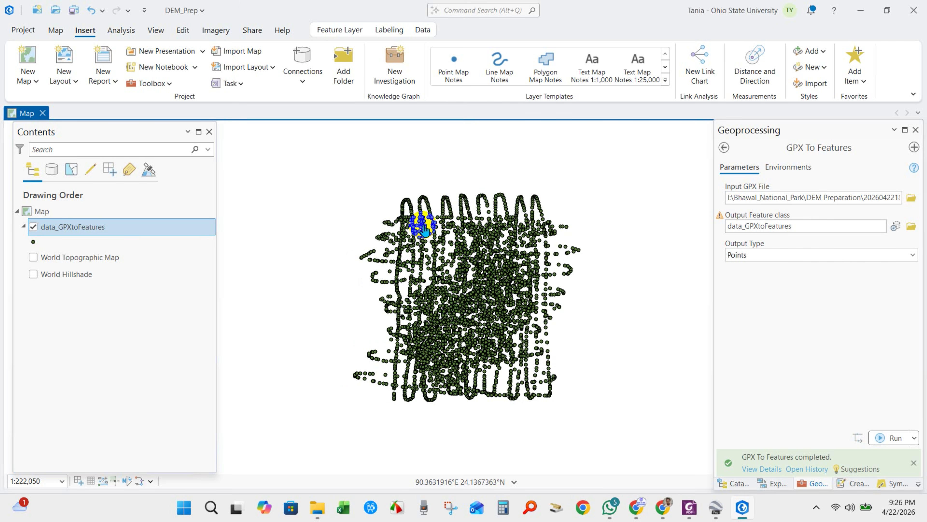
left_click(88, 274)
Examine the Elevation values in the attribute table of the data_GPXtoFeatures layer, and close the table.
right_click(67, 228)
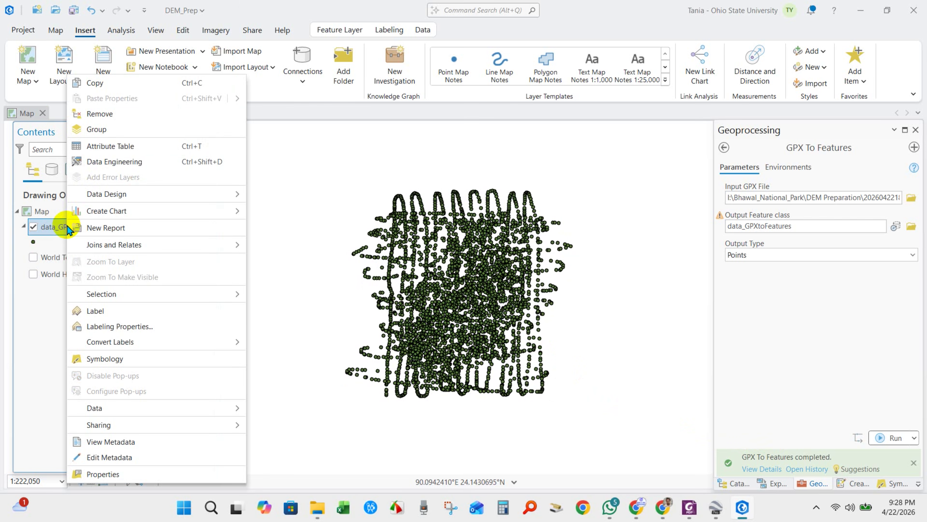
left_click(110, 145)
left_click_drag(352, 146, 325, 191)
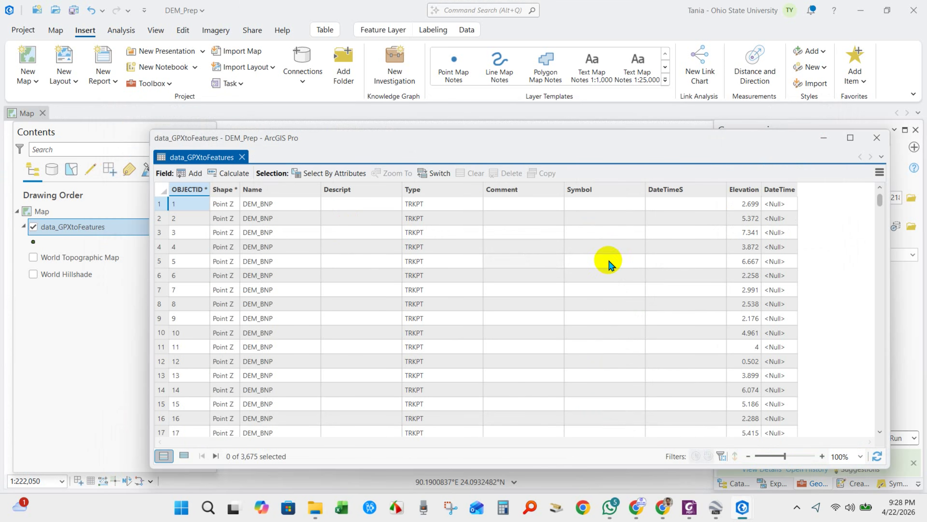
left_click(749, 192)
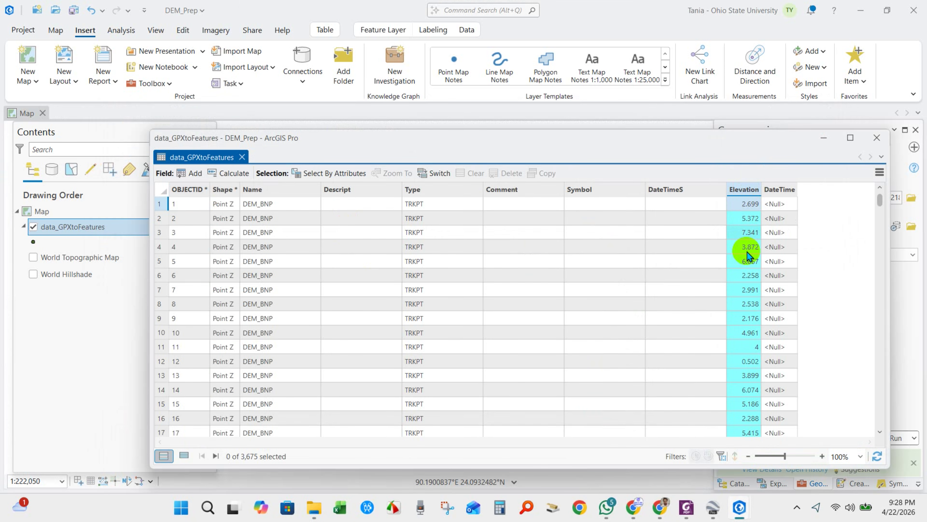
scroll(752, 318, "down", 13)
scroll(752, 311, "up", 13)
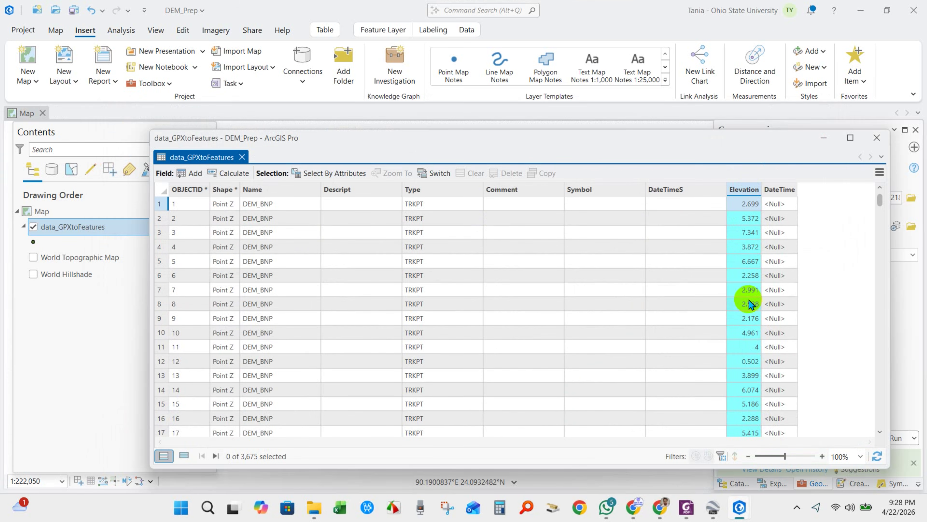
left_click_drag(883, 223, 878, 182)
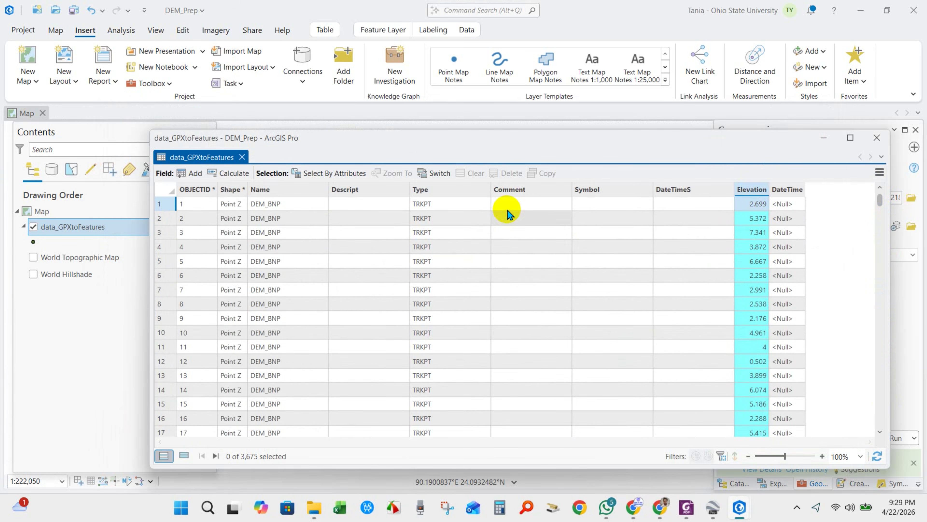
left_click(876, 138)
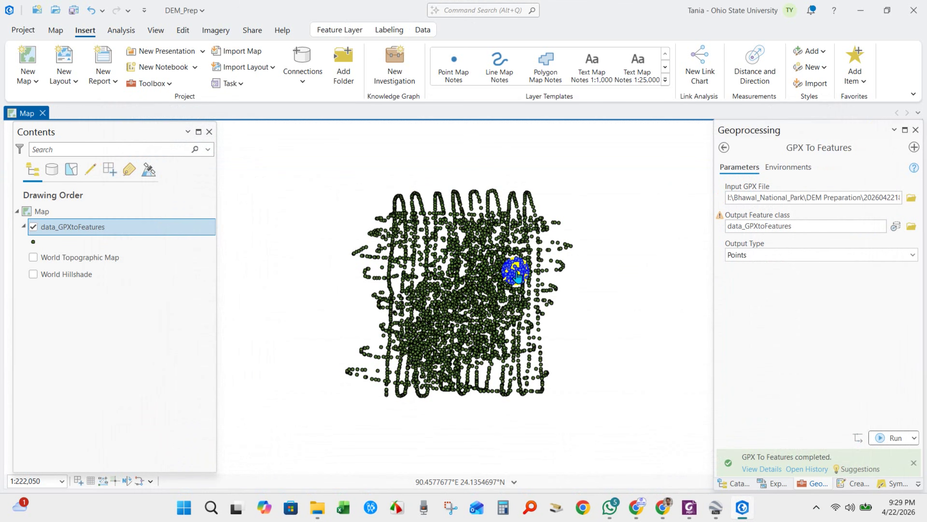
Return to the toolboxes and open the IDW tool from the raster interpolation set of 3D Analyst Tools.
scroll(515, 270, "up", 2)
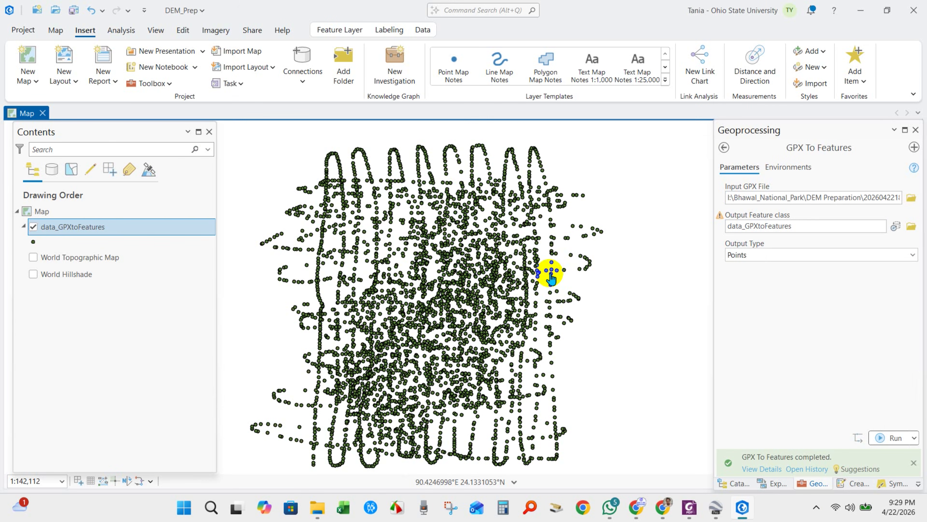
left_click(724, 148)
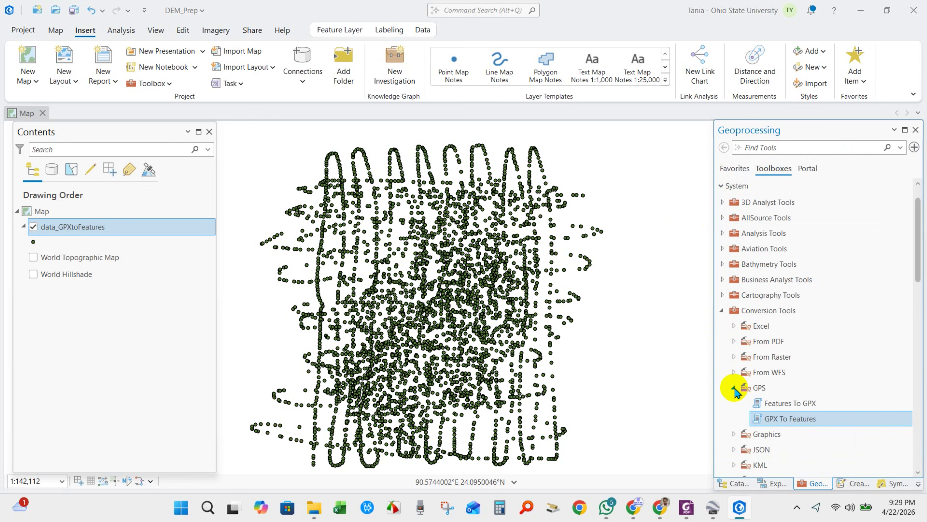
left_click(734, 387)
left_click(723, 310)
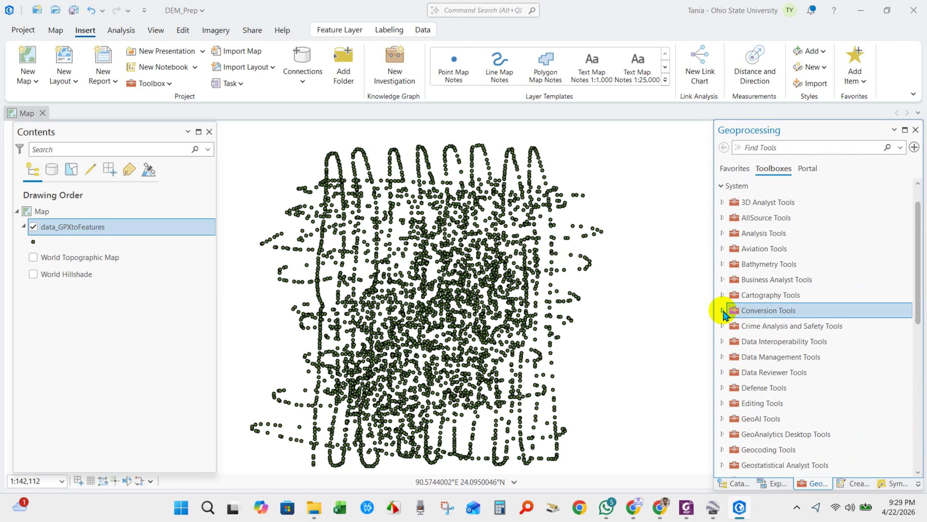
scroll(768, 244, "up", 1)
left_click(764, 215)
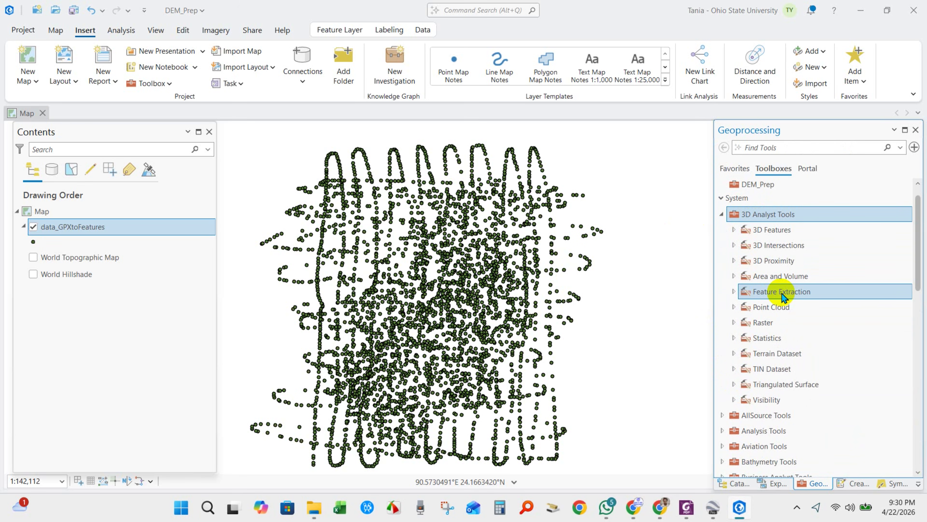
double_click(755, 323)
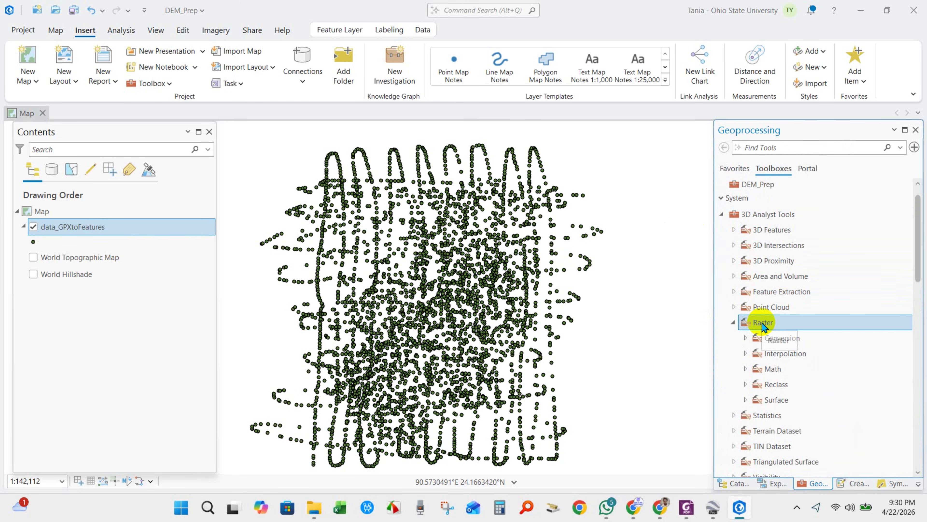
double_click(782, 355)
scroll(752, 367, "down", 2)
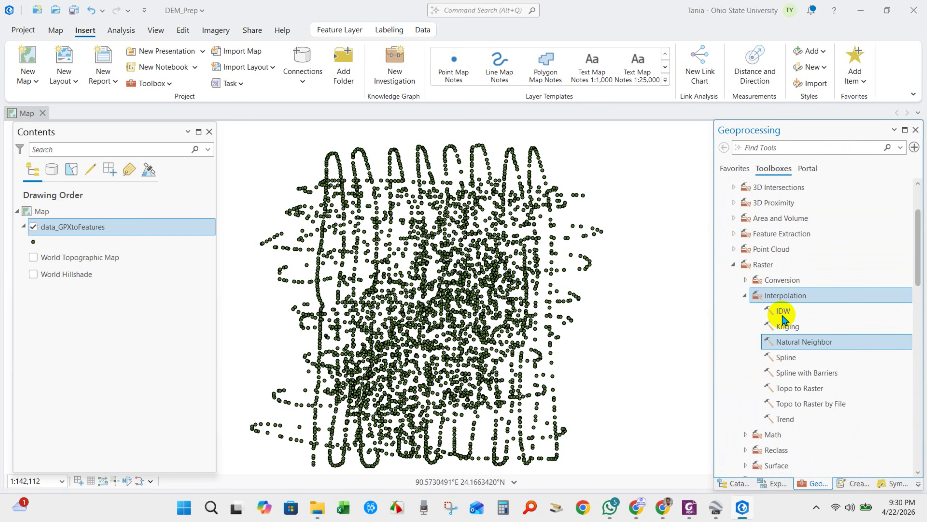
left_click(787, 312)
double_click(787, 311)
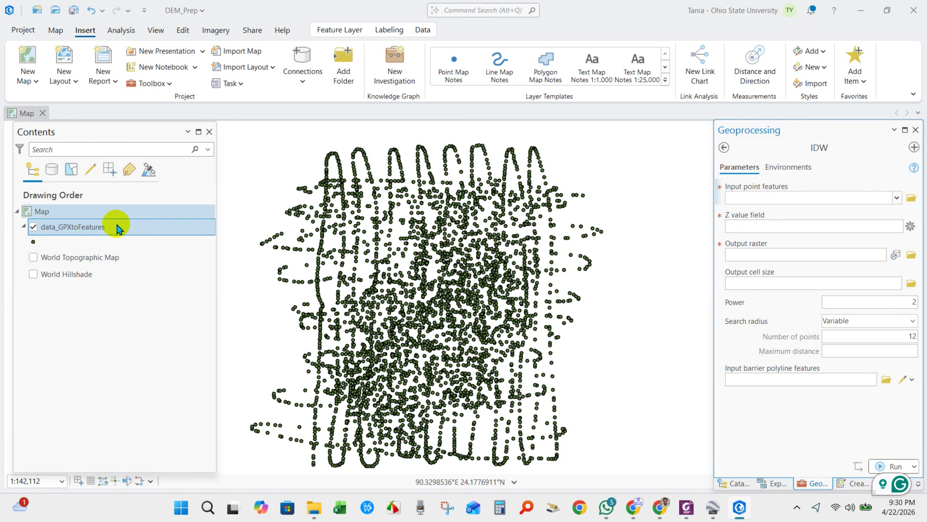
Set data_GPXtoFeatures as the IDW input point features and check the error flagged on that parameter.
left_click(897, 199)
left_click(765, 210)
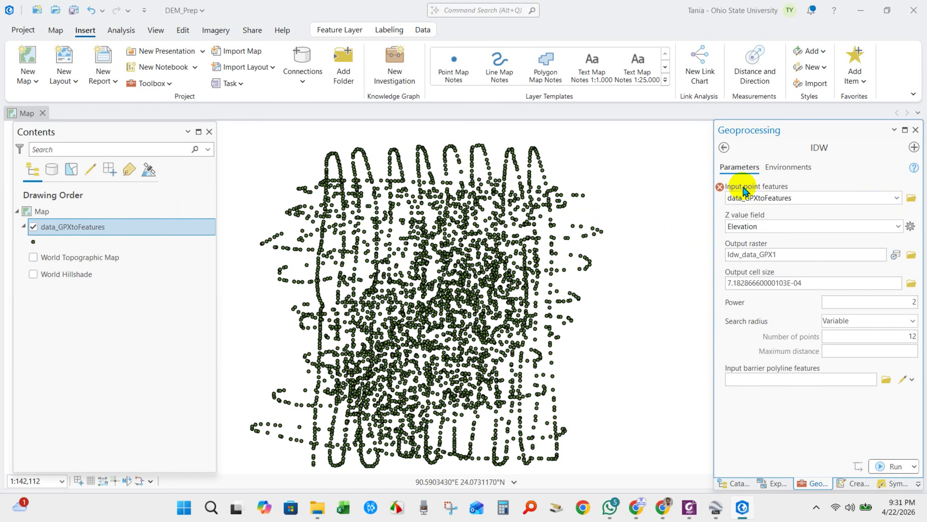
mouse_move(720, 187)
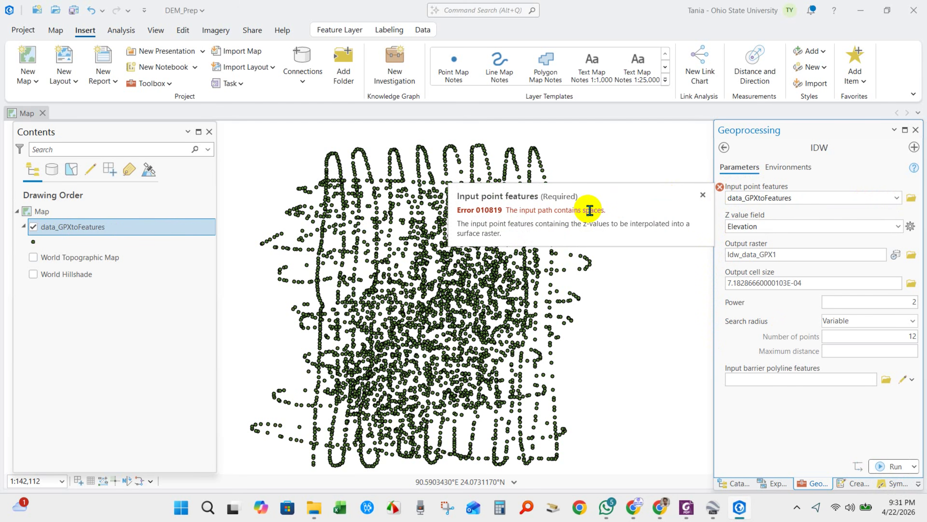
Switch to File Explorer, go up to the Bhawal_National_Park folder and locate the DEM Preparation folder.
mouse_move(313, 507)
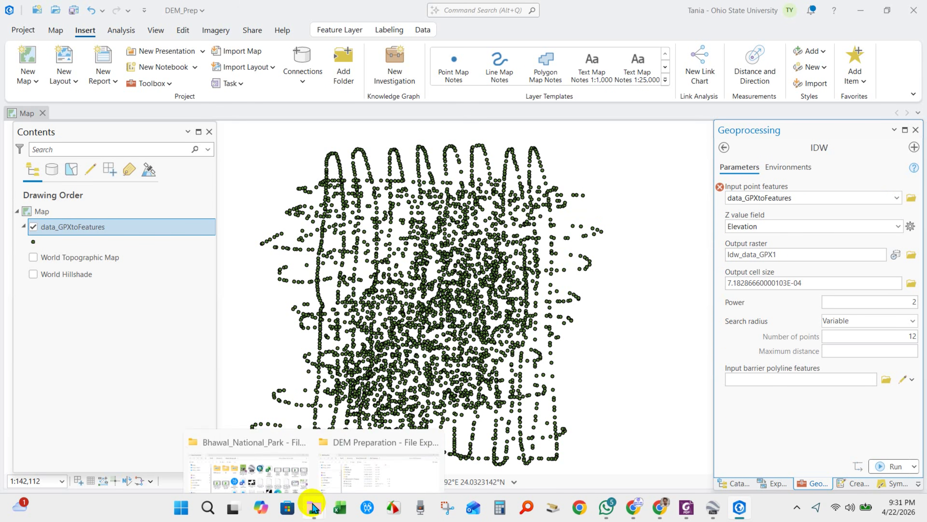
left_click(350, 460)
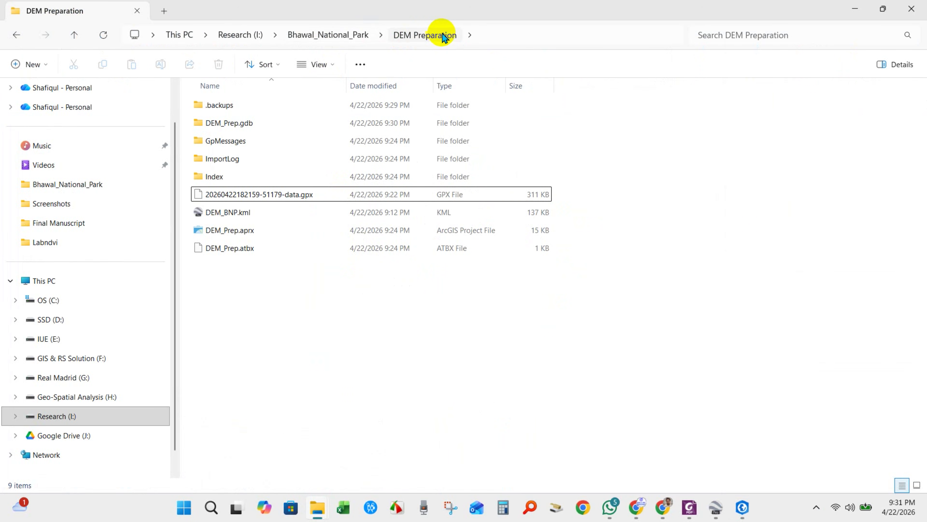
left_click(334, 37)
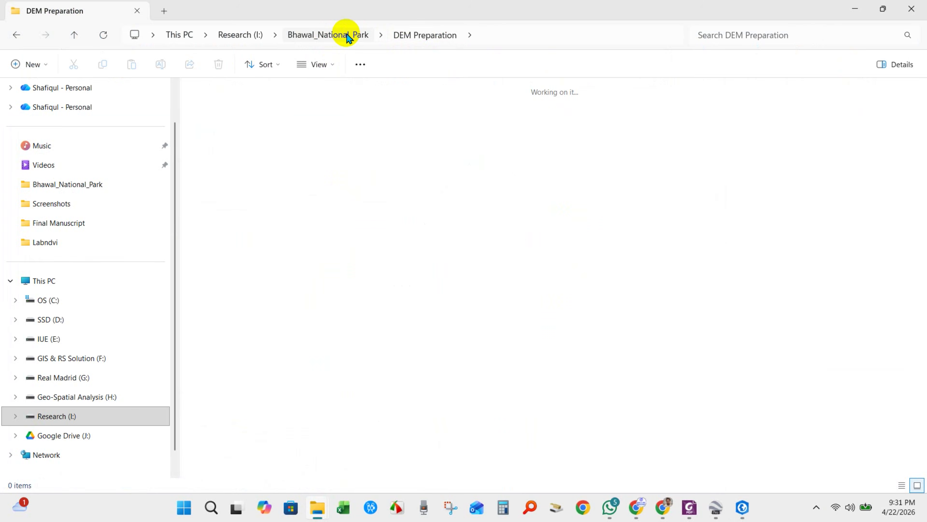
mouse_move(212, 150)
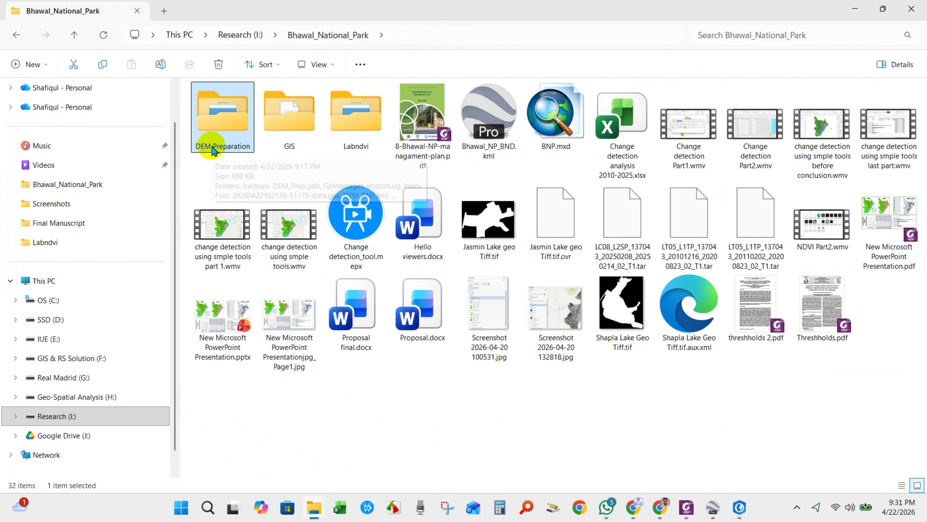
left_click(301, 407)
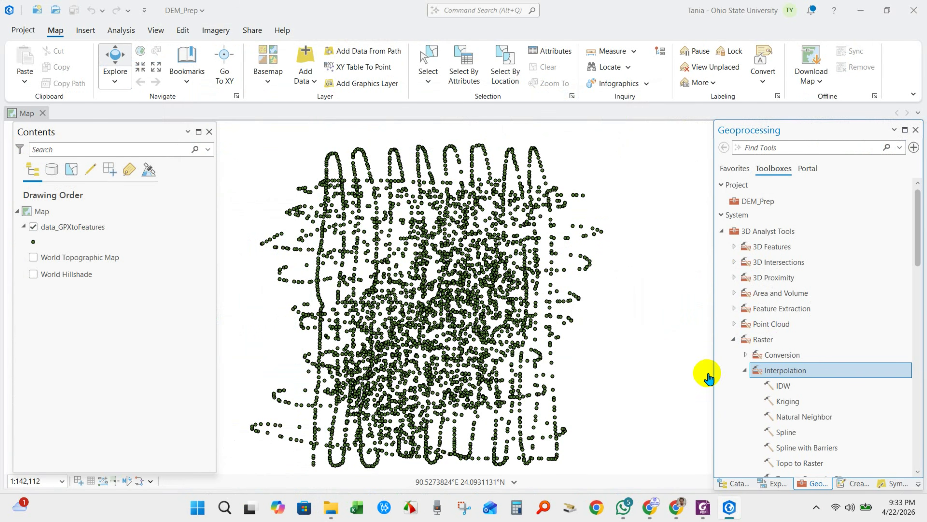
Open the IDW interpolation tool again in the reopened DEM_Prep project.
left_click(787, 386)
double_click(787, 385)
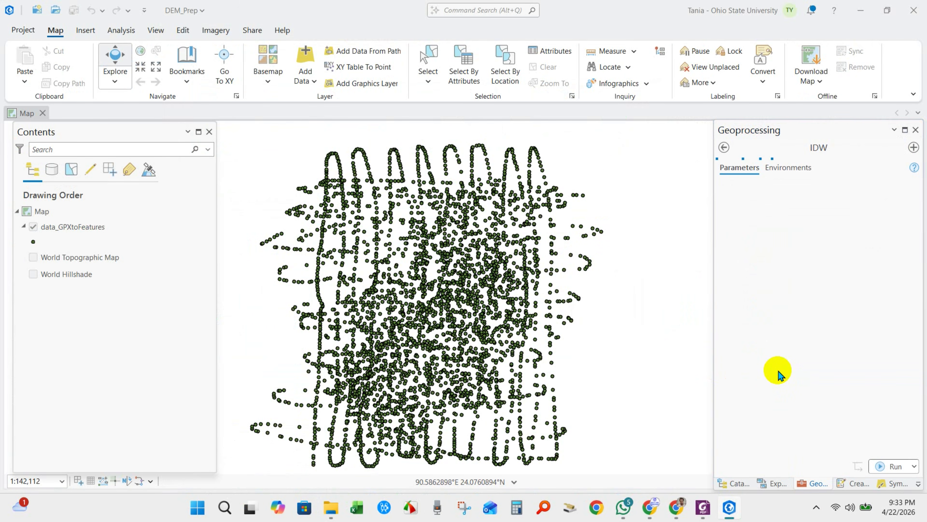
Switch to File Explorer to check the DEM_Preparation folder in Bhawal_National_Park, and return to the ArcGIS Pro project.
mouse_move(325, 508)
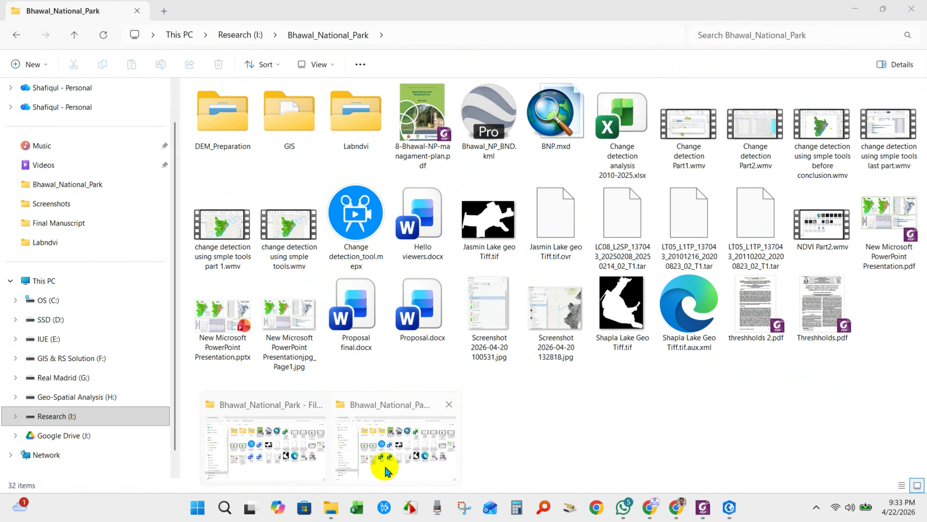
left_click(387, 471)
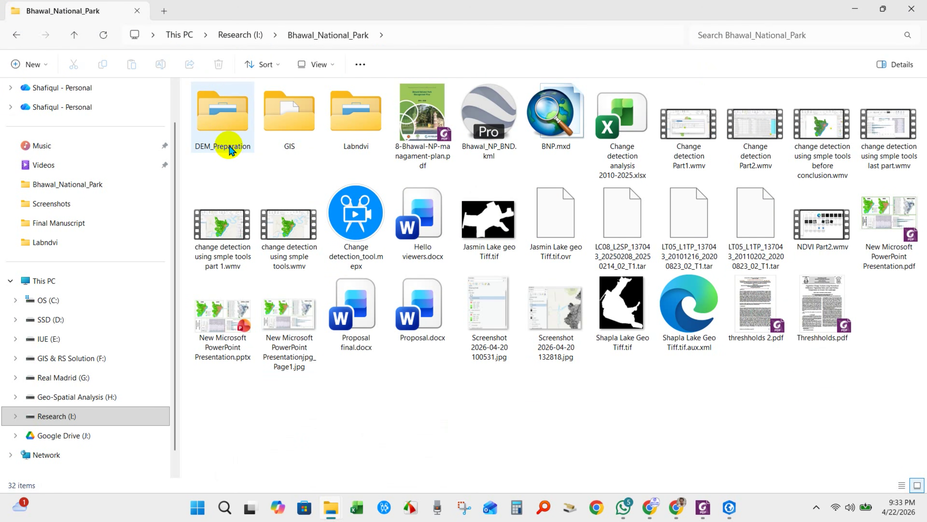
left_click(728, 506)
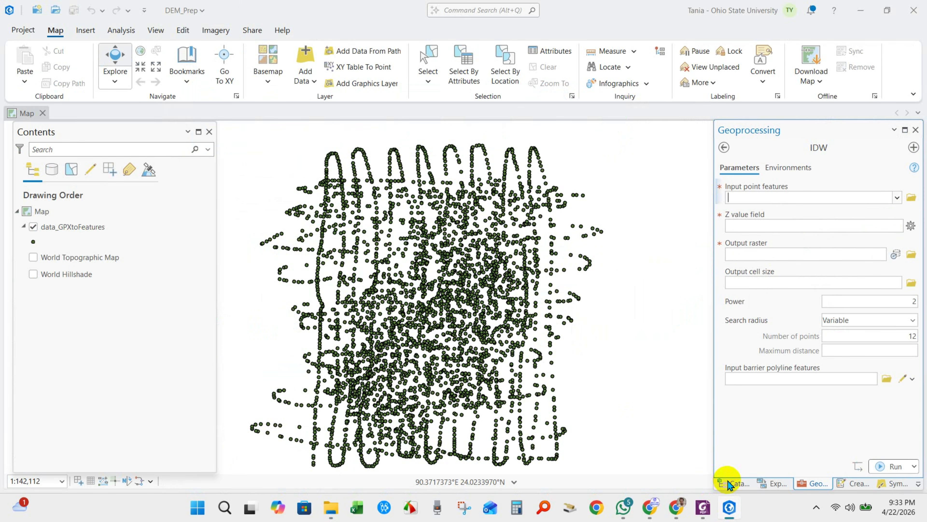
Set data_GPXtoFeatures as the IDW input point features with Elevation as the Z value field.
left_click(897, 197)
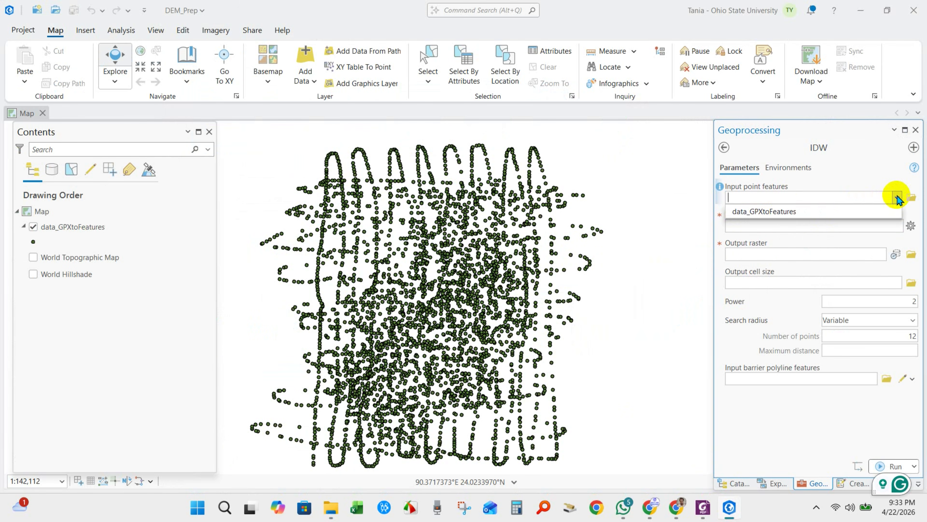
left_click(776, 211)
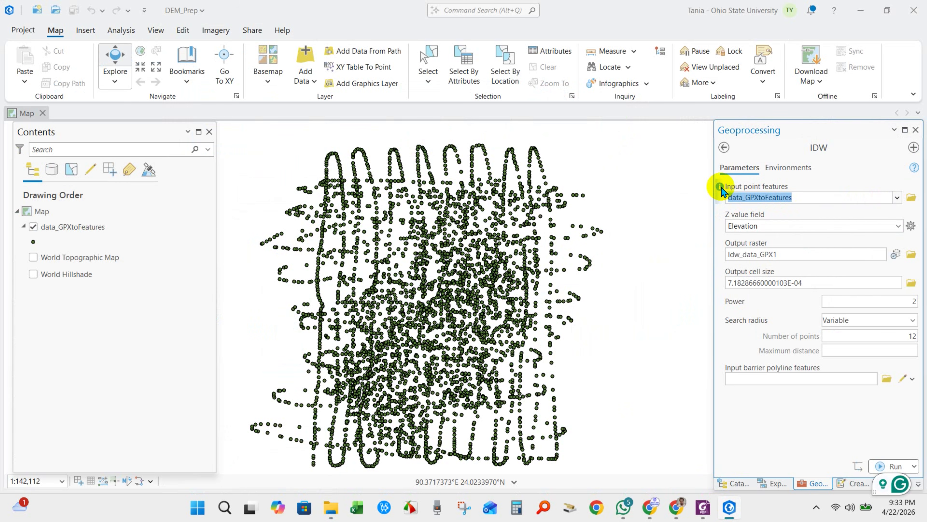
left_click(743, 425)
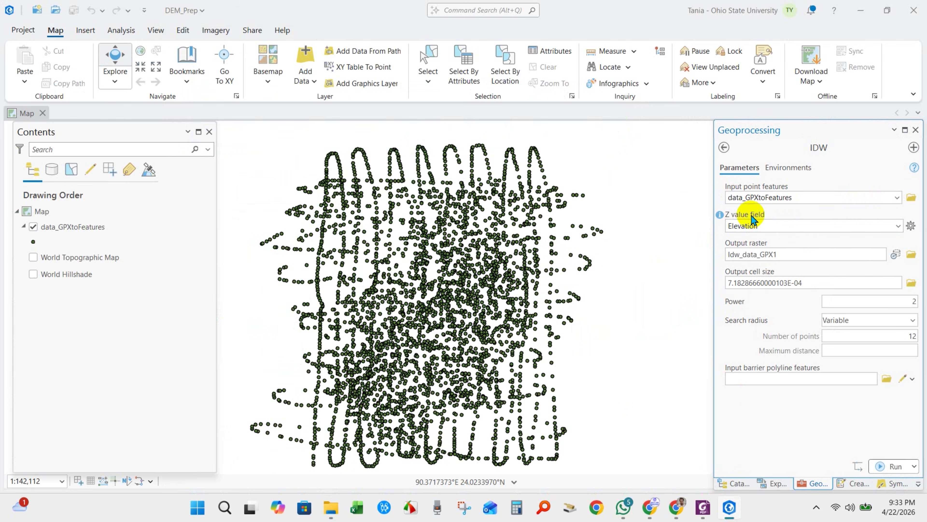
left_click_drag(780, 226, 720, 227)
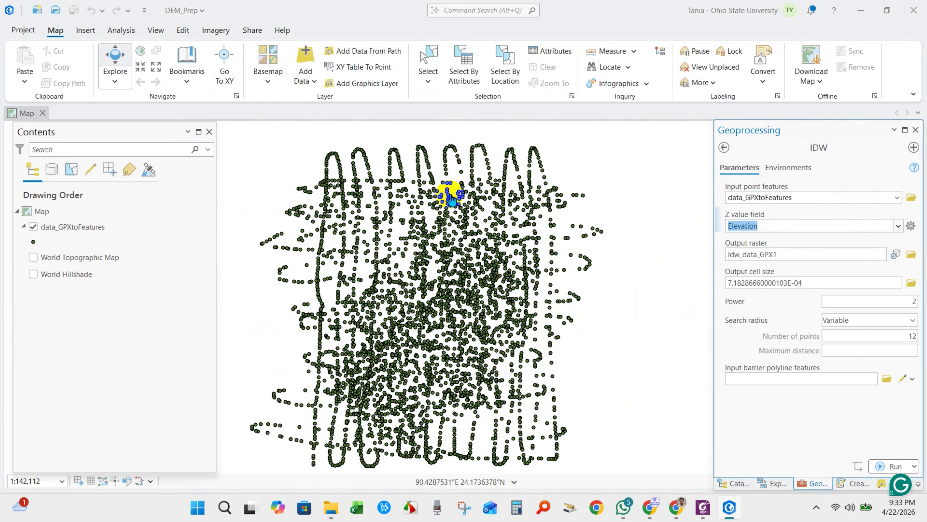
Run IDW with DEM_Pre as the output raster and hide the data_GPXtoFeatures point layer.
left_click(761, 431)
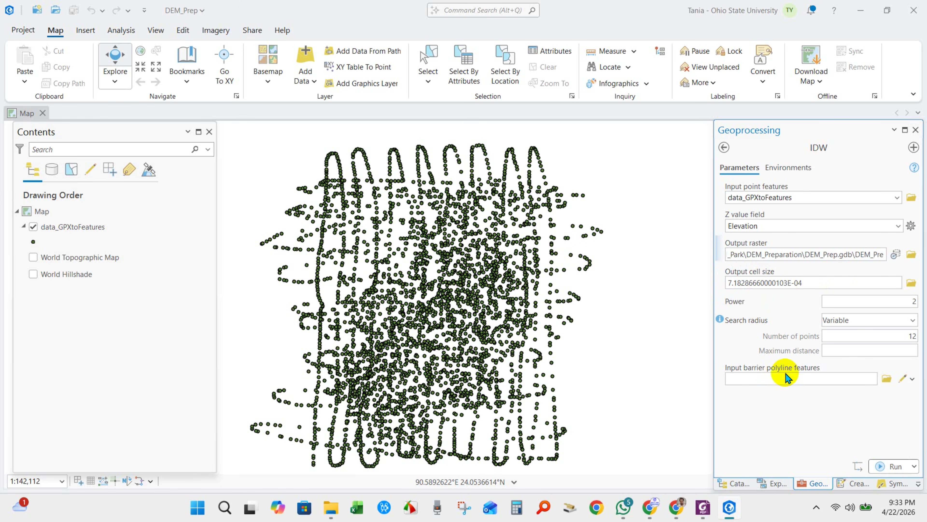
left_click(769, 419)
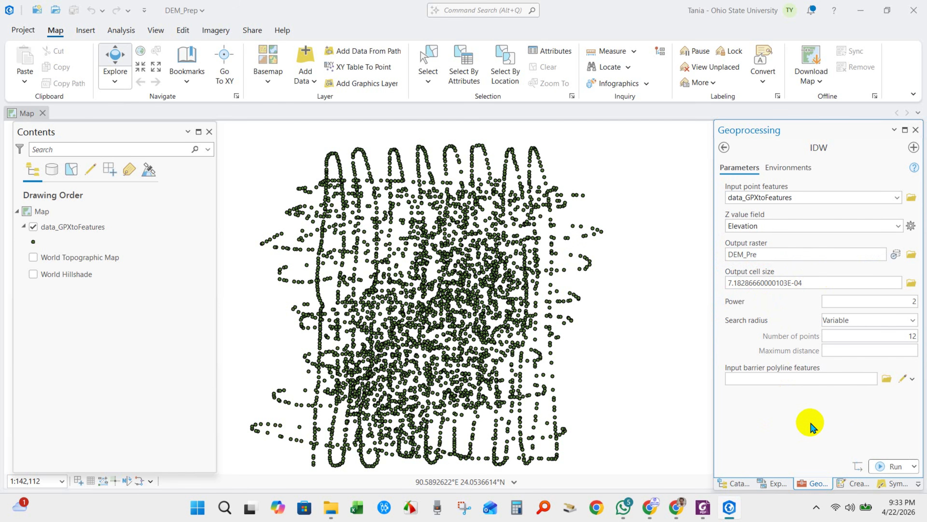
left_click(895, 467)
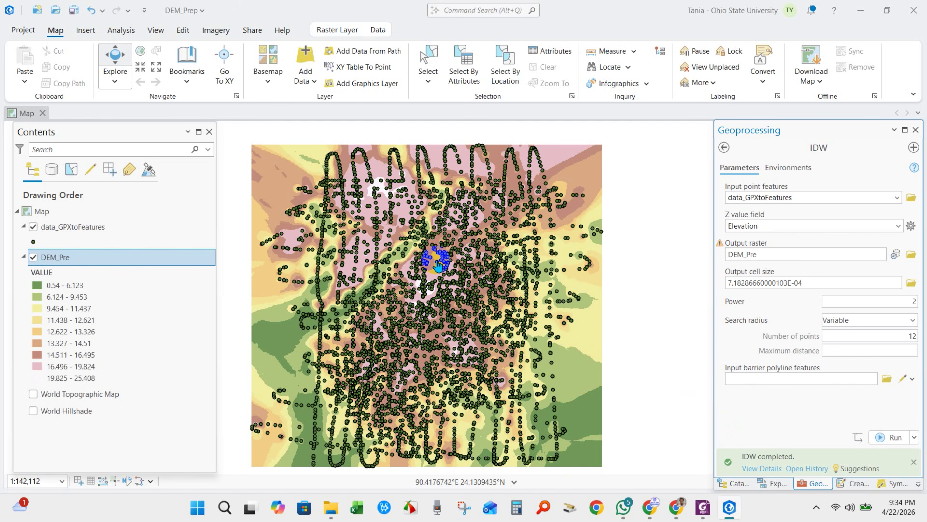
scroll(421, 274, "down", 3)
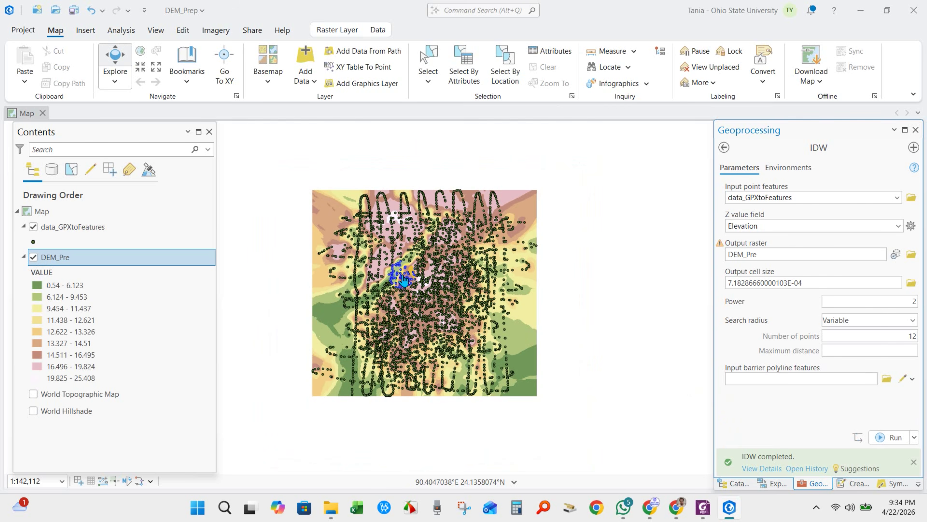
left_click(33, 227)
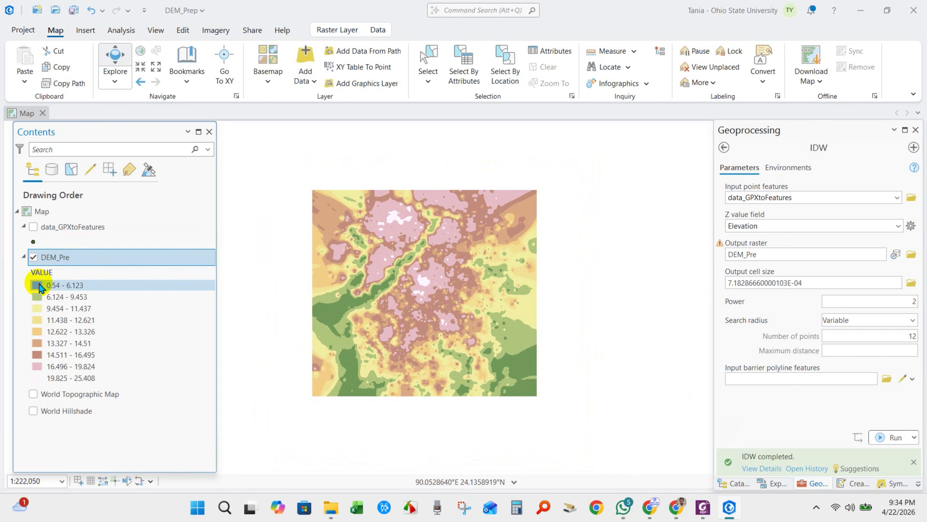
Open the symbology of DEM_Pre and set its classification to 5 classes.
double_click(38, 285)
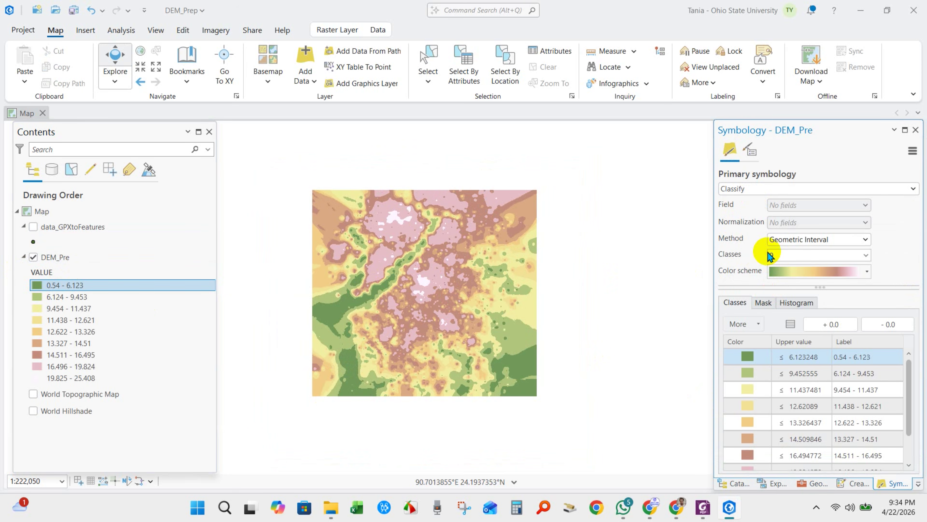
left_click(866, 256)
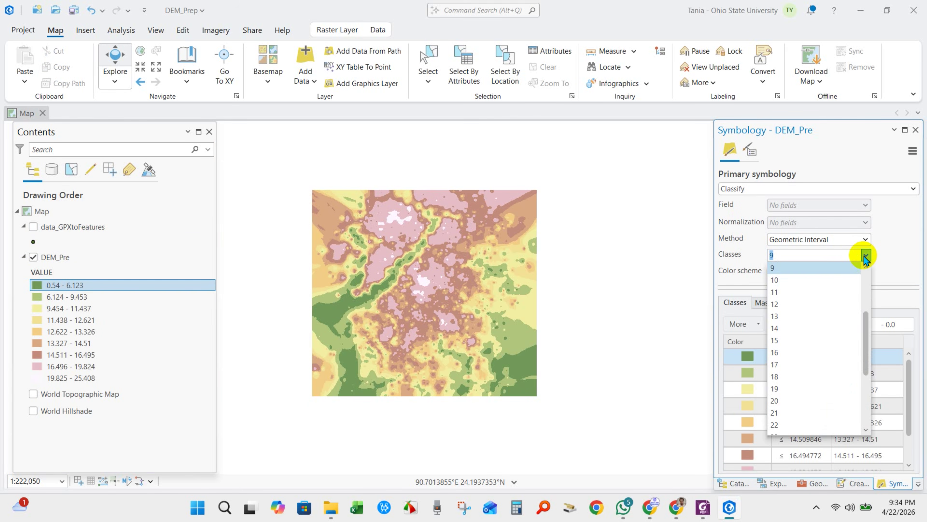
left_click(865, 268)
left_click(790, 270)
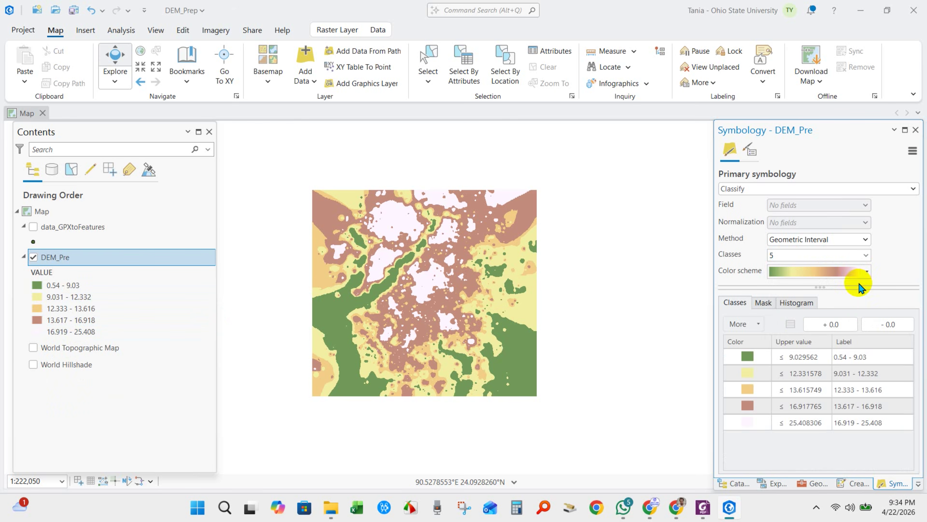
Change the primary symbology of DEM_Pre to Stretch and inspect its value range on the map.
left_click(909, 189)
left_click(697, 221)
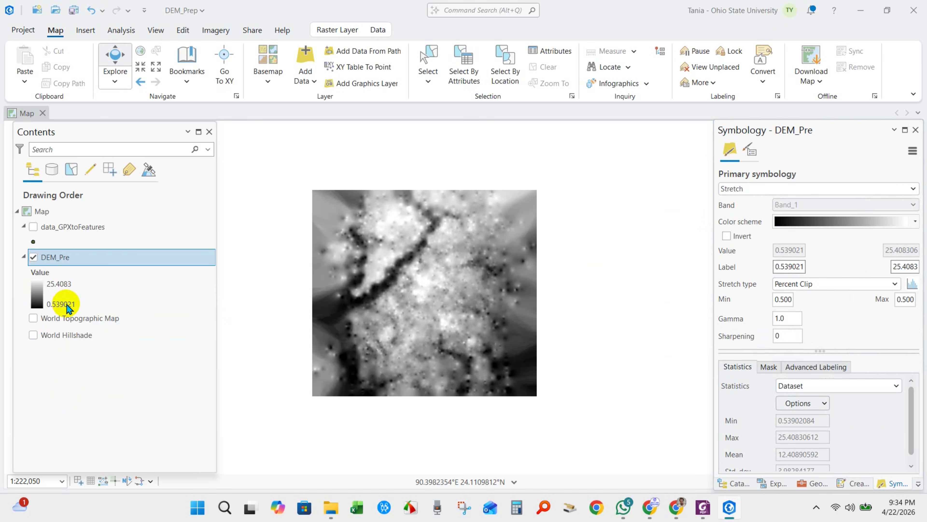
left_click(68, 306)
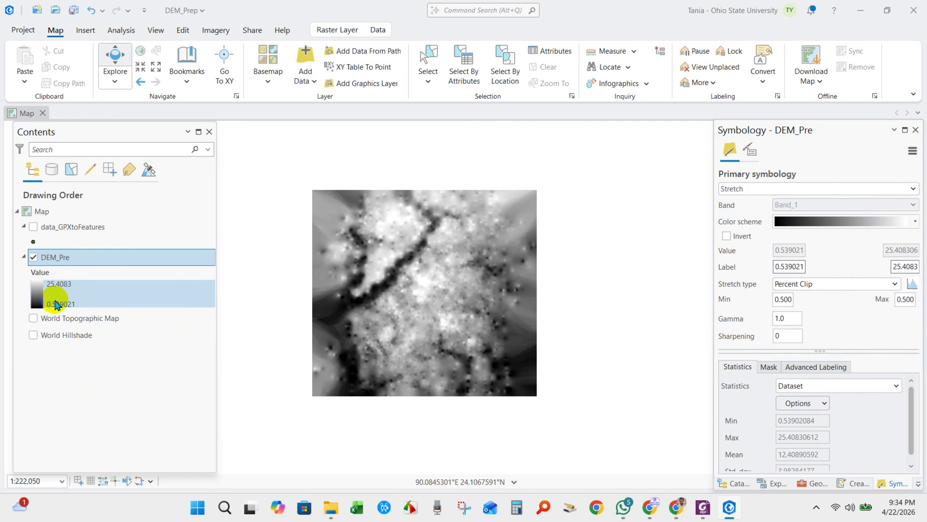
left_click(437, 273)
scroll(359, 311, "up", 2)
left_click(42, 290)
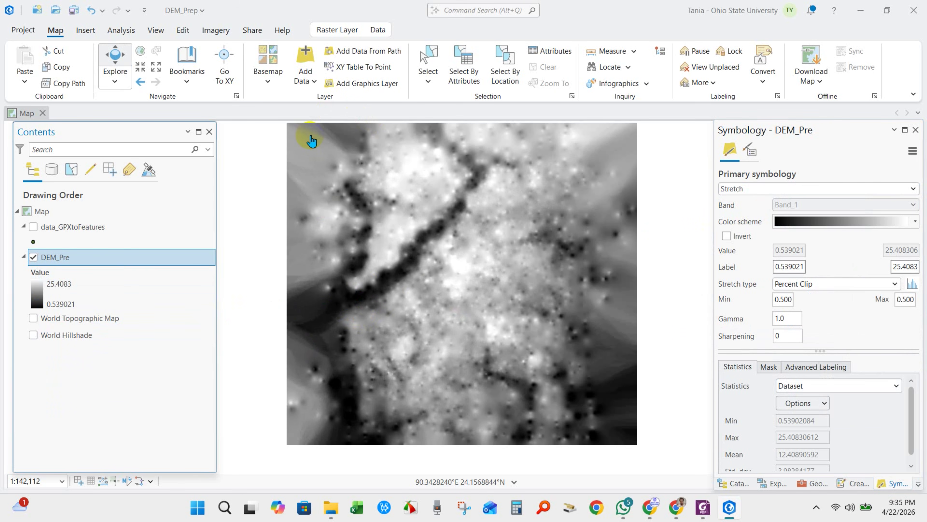
Add the BhawalNationalParkB_Dissolve1 feature class from NDVI.gdb to the map.
left_click(307, 64)
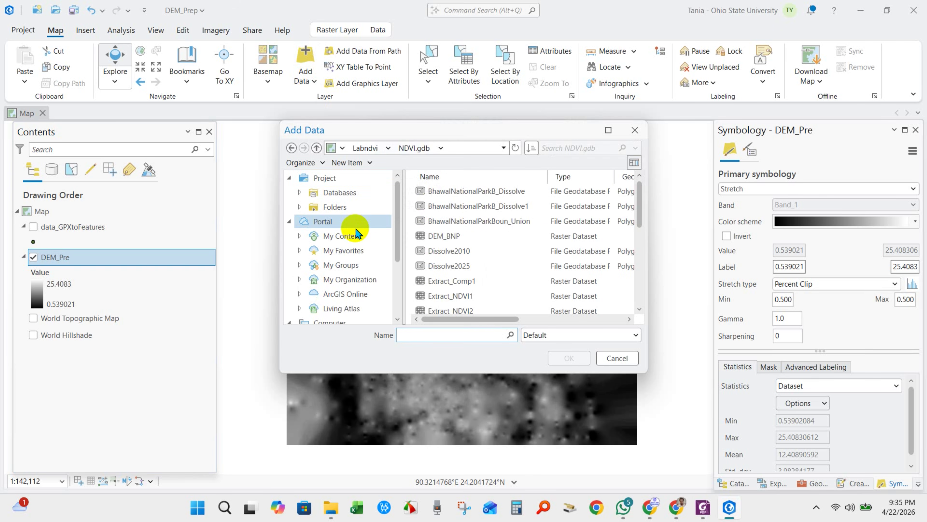
left_click(487, 209)
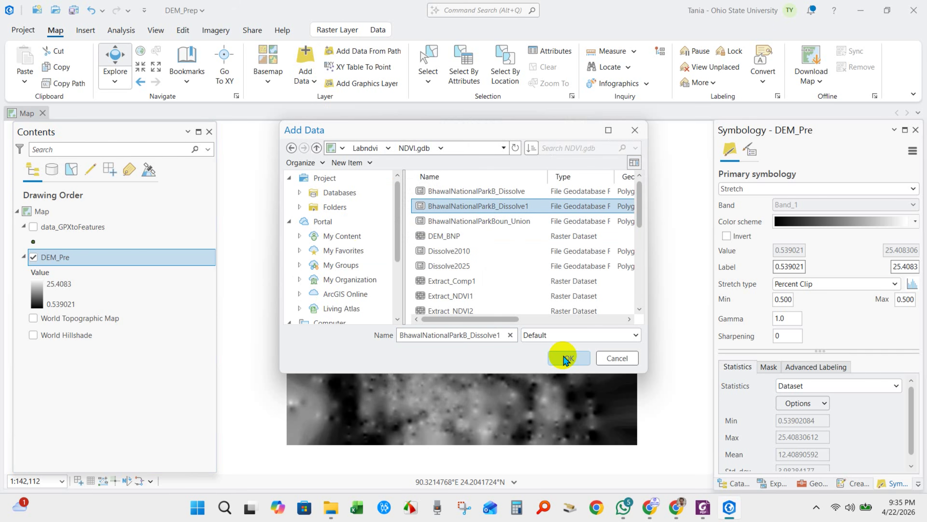
left_click(567, 358)
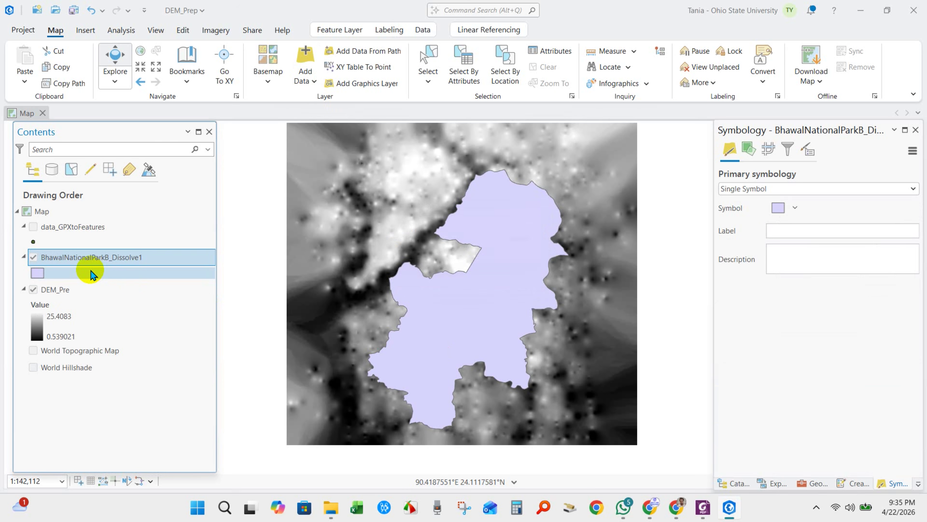
Give the park boundary layer the thin black outline symbol and rename the layer AOI.
left_click(36, 273)
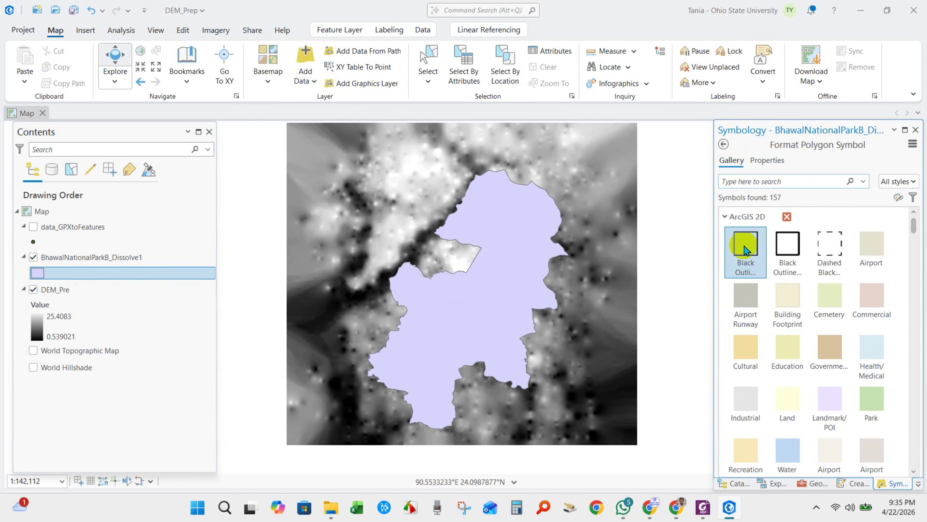
left_click(744, 250)
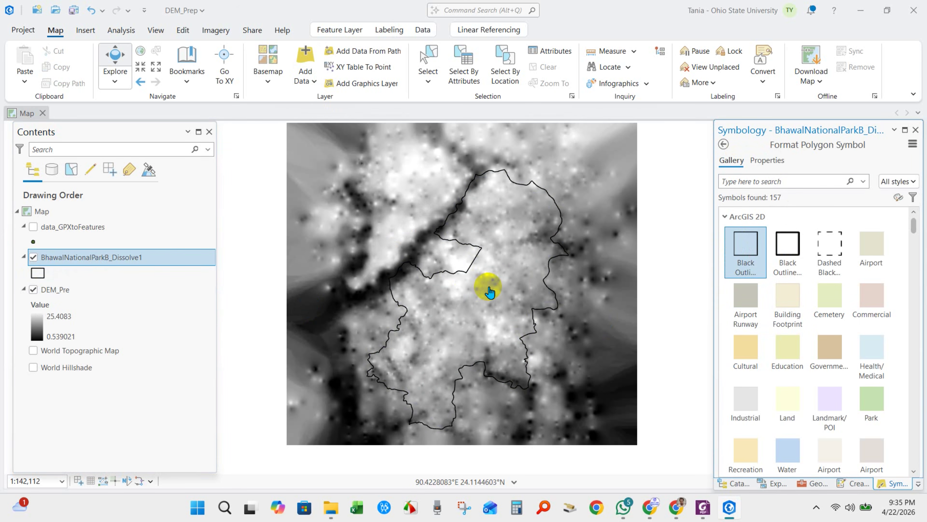
left_click(79, 257)
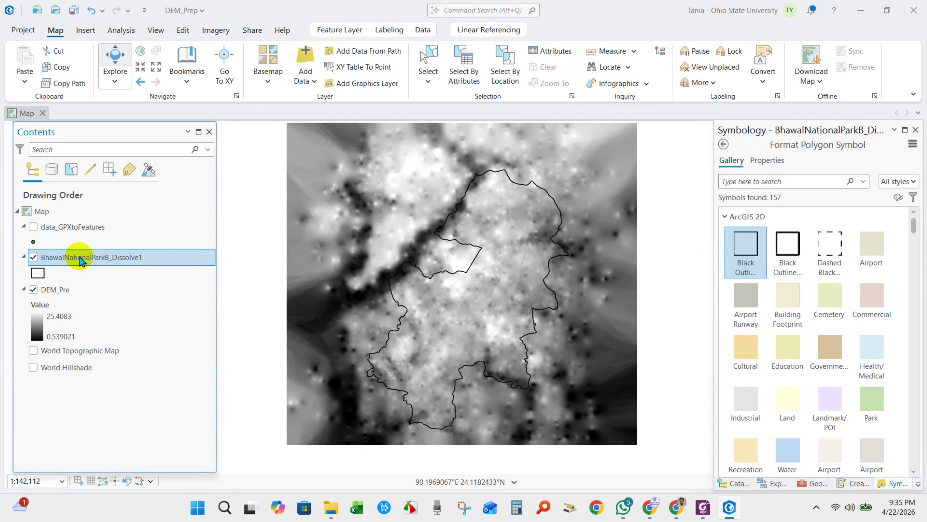
type("AOI")
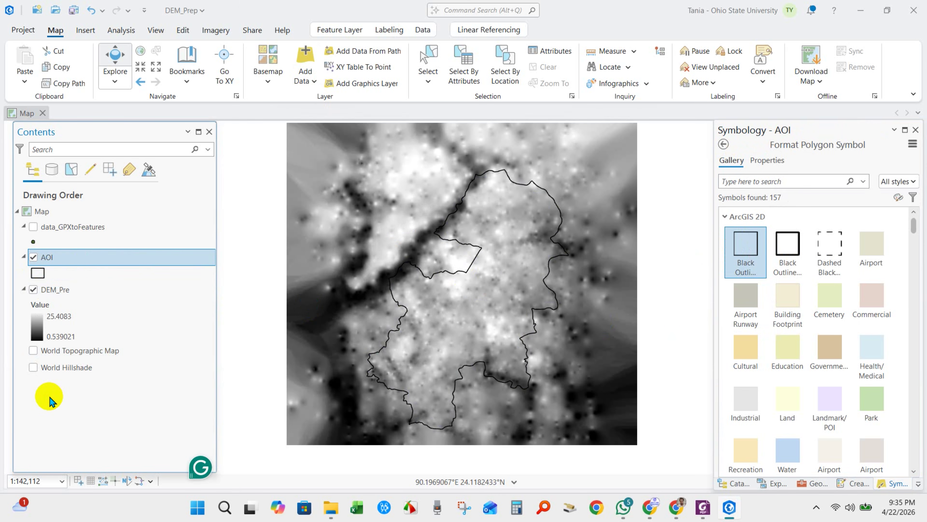
key("Return")
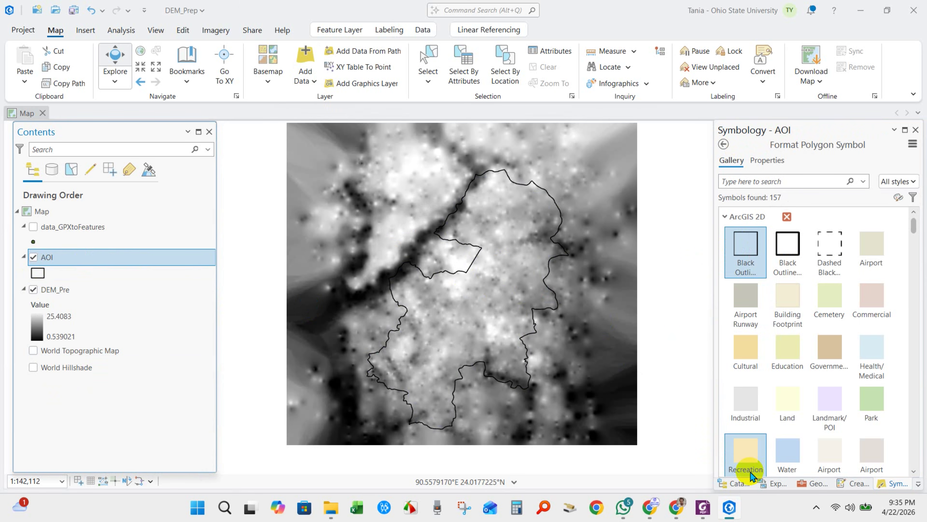
Search the geoprocessing tools for MASK and open the Extract by Mask tool from Spatial Analyst Tools.
left_click(811, 484)
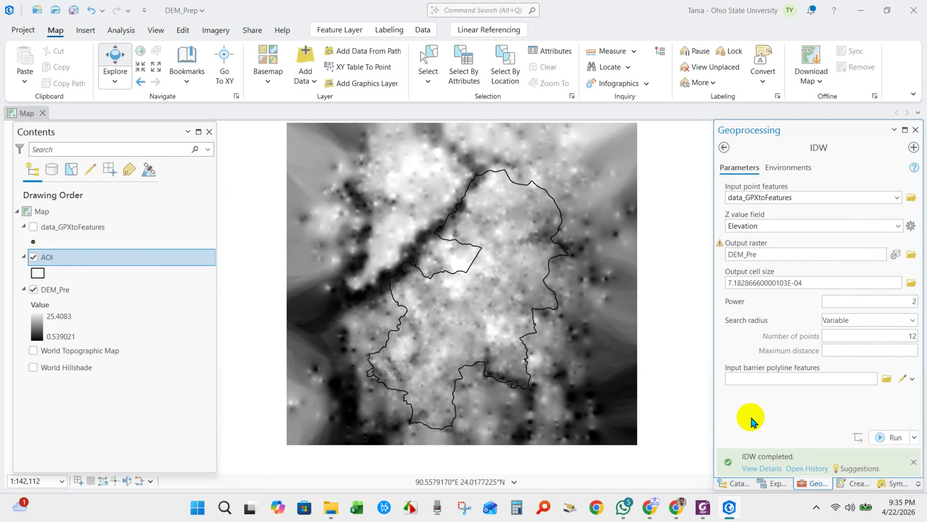
left_click(724, 147)
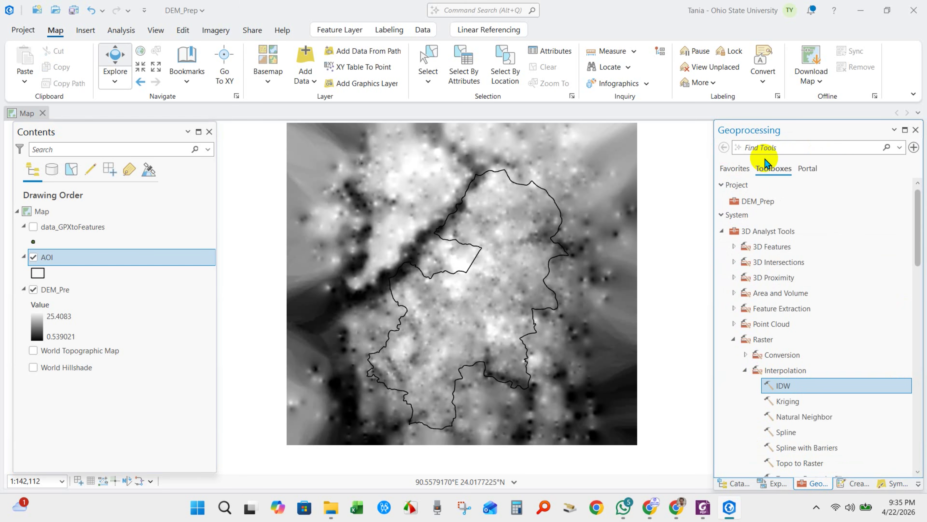
left_click(776, 146)
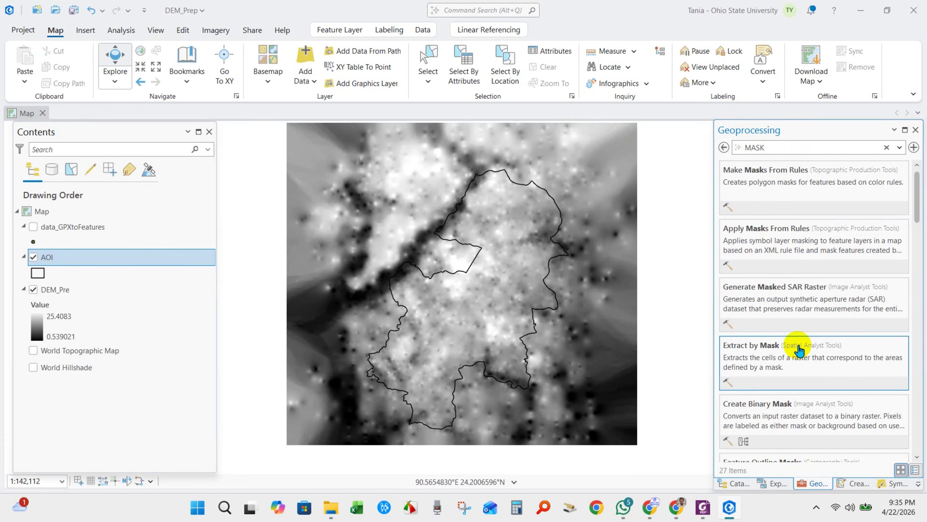
left_click(742, 347)
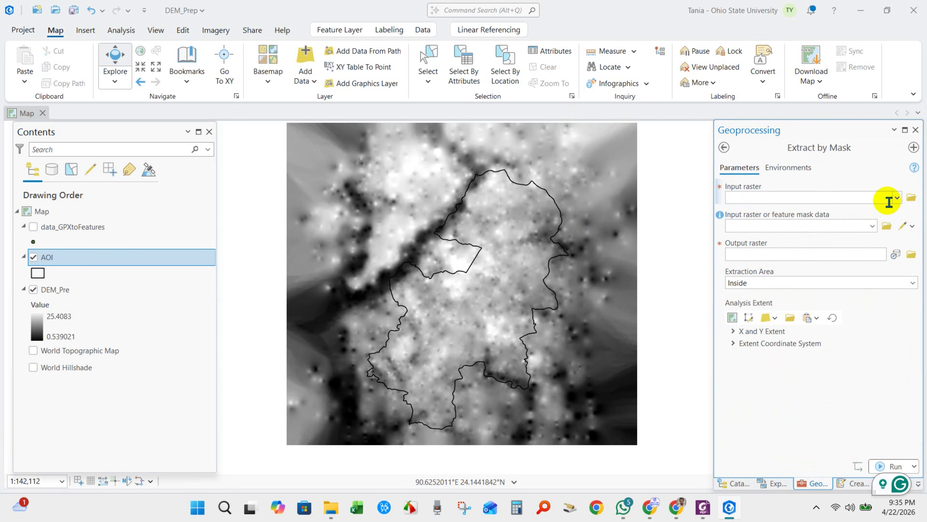
Set DEM_Pre as the input raster and AOI as the feature mask data for Extract by Mask.
left_click(897, 198)
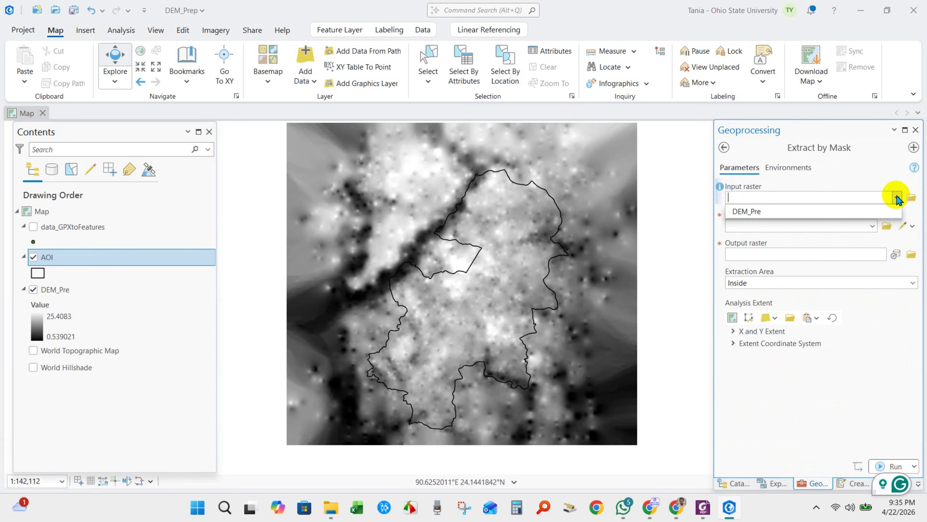
left_click(745, 209)
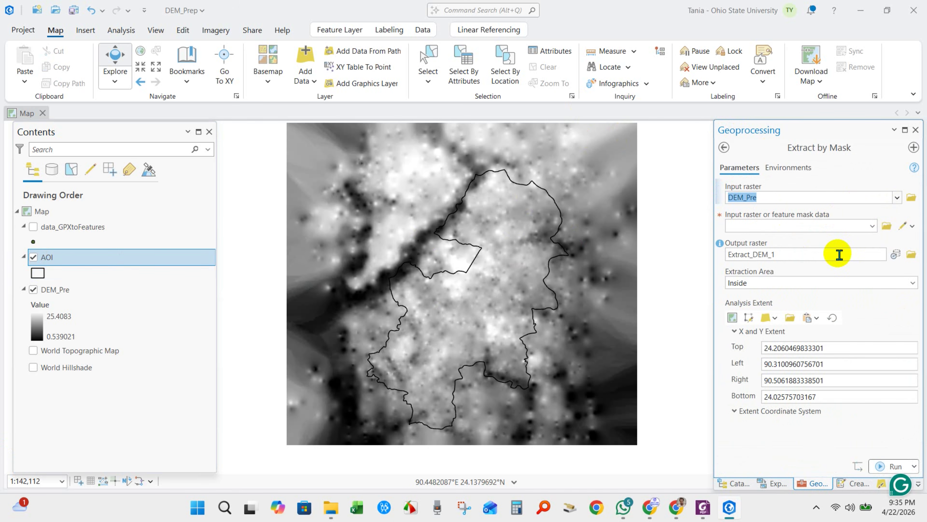
left_click(872, 226)
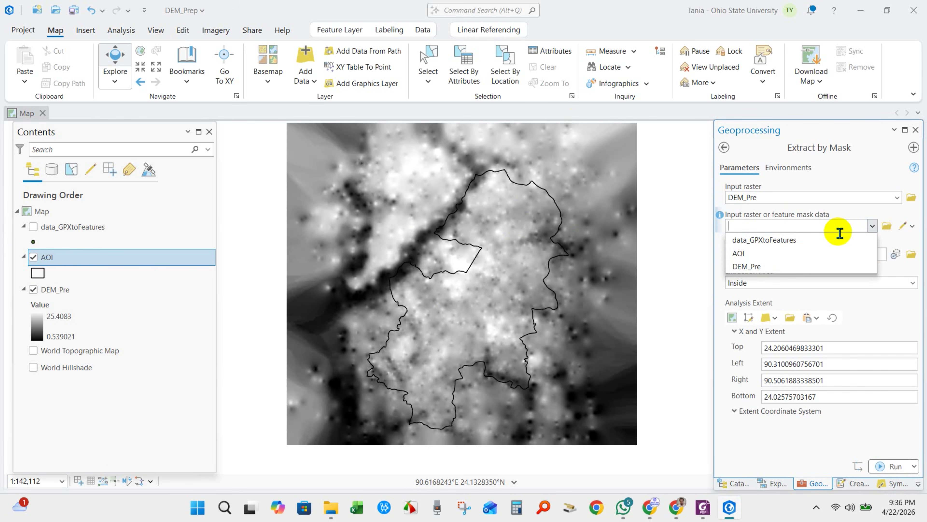
left_click(754, 252)
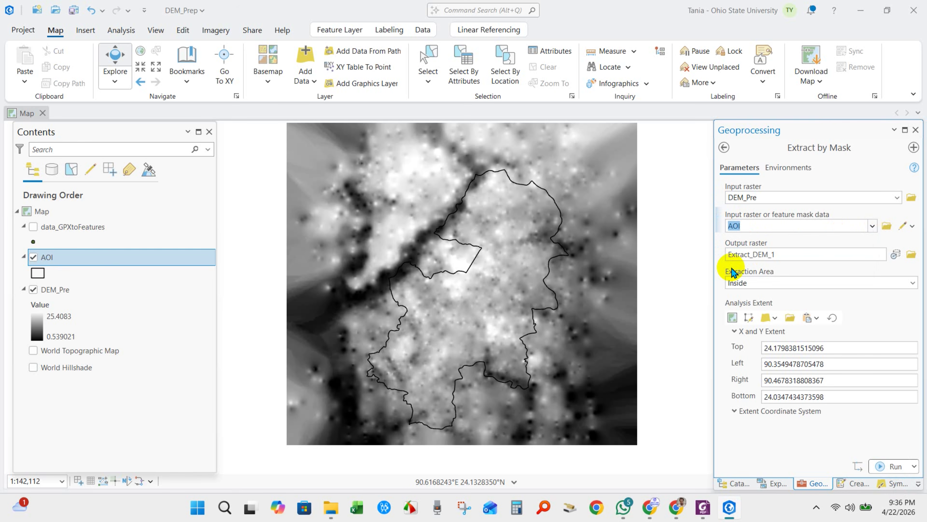
left_click(848, 256)
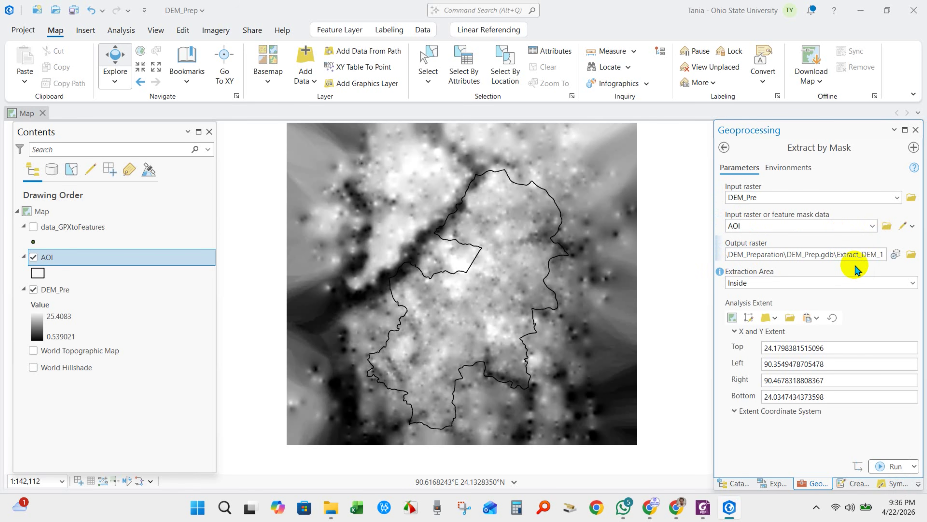
left_click(745, 412)
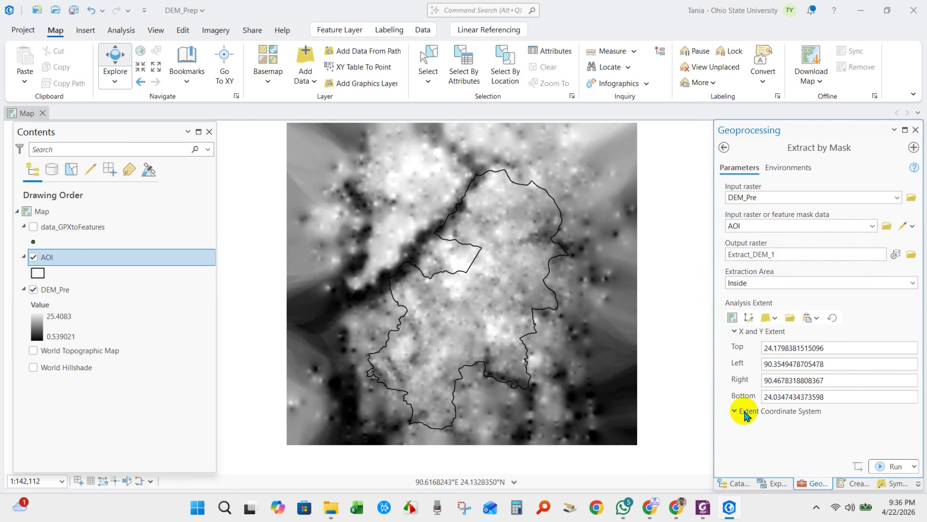
Run Extract by Mask with the analysis extent of the AOI layer, and hide the DEM_Pre layer.
left_click(774, 317)
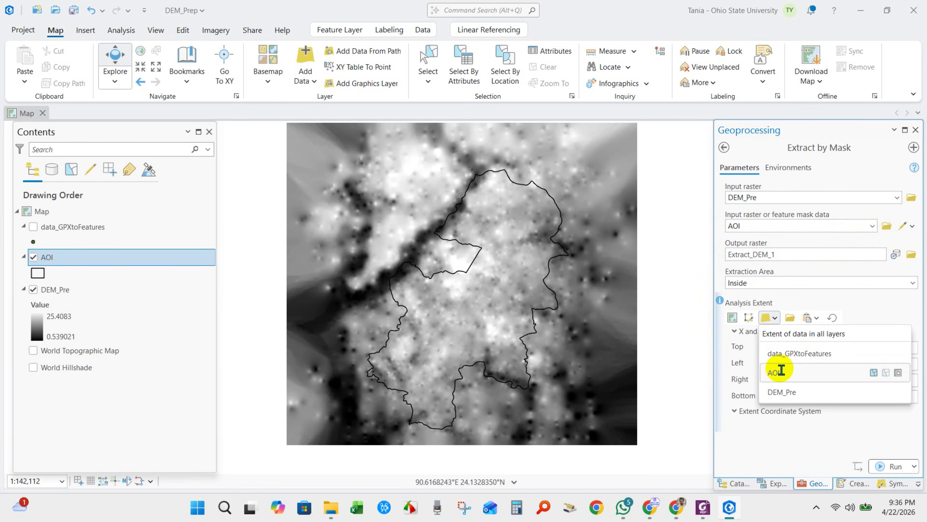
left_click(779, 370)
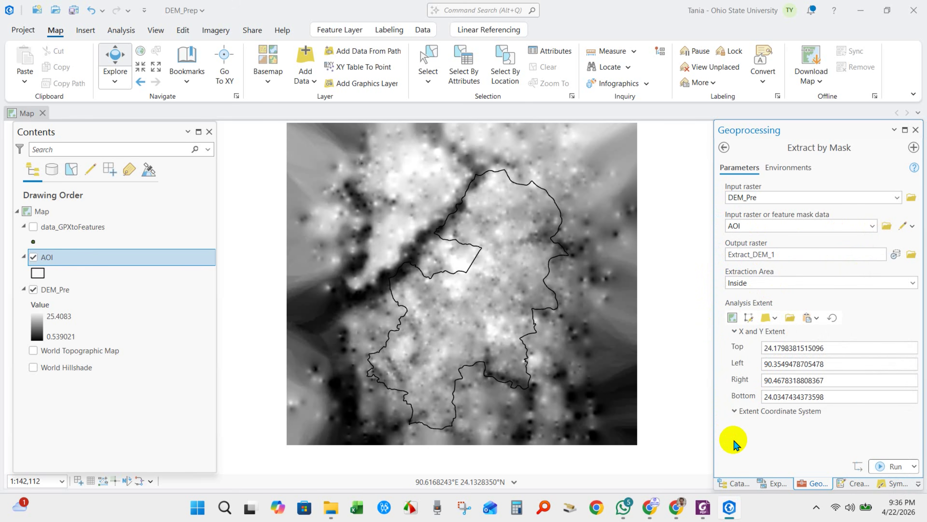
left_click(893, 467)
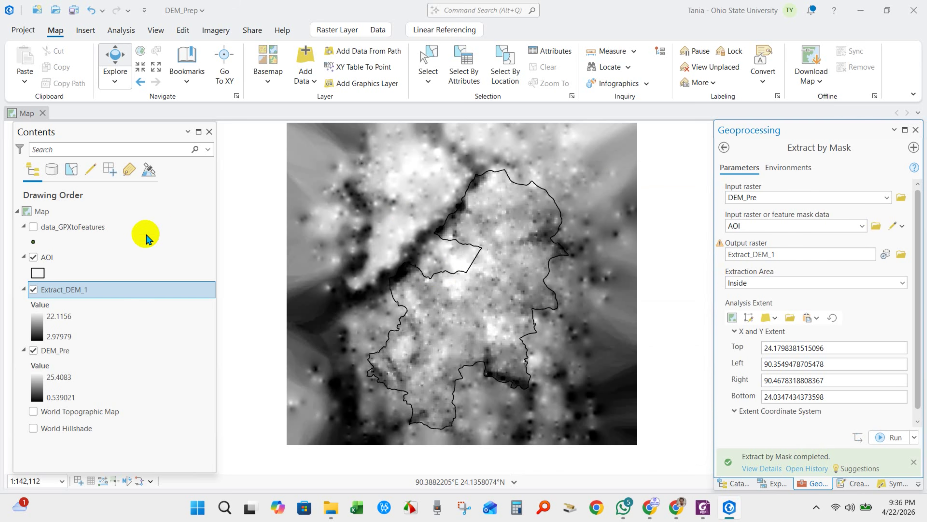
left_click(32, 351)
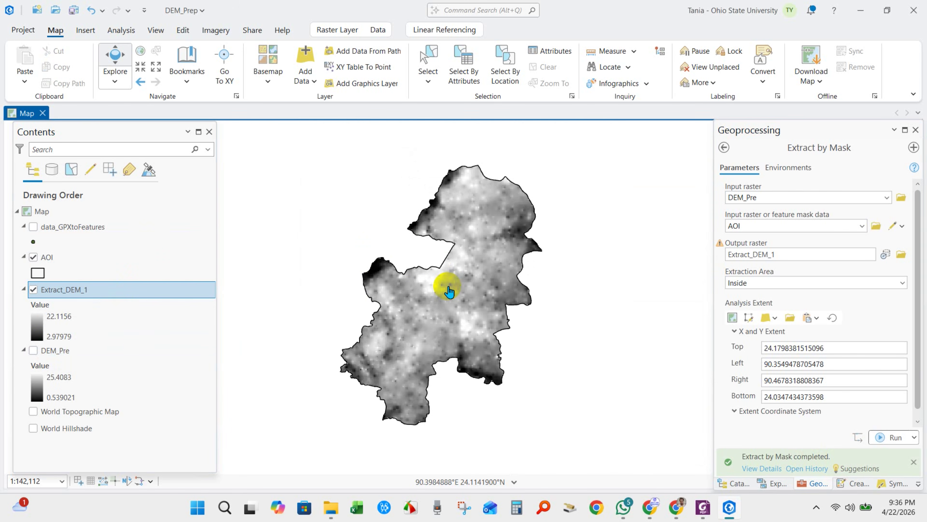
Try multicolor spectrum, green-to-red and blue-to-red color schemes on the stretched Extract_DEM_1 layer.
left_click(34, 327)
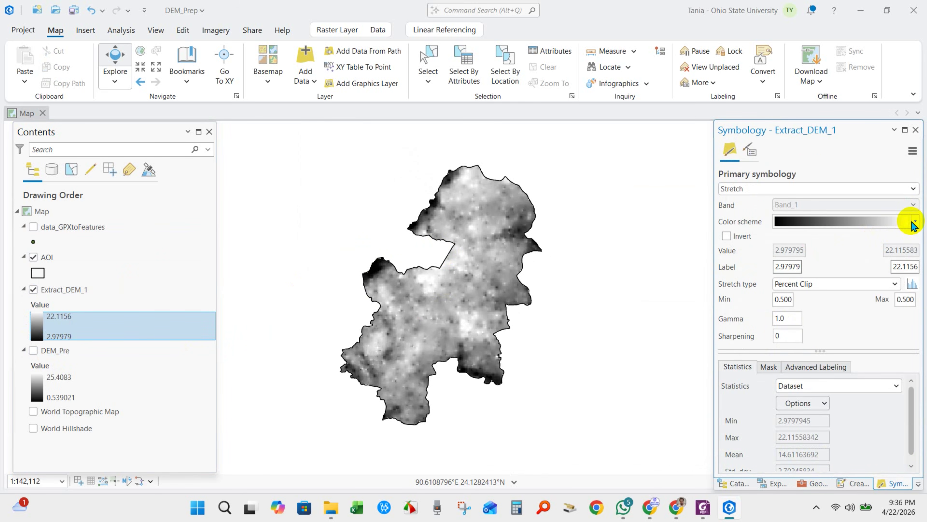
left_click(916, 222)
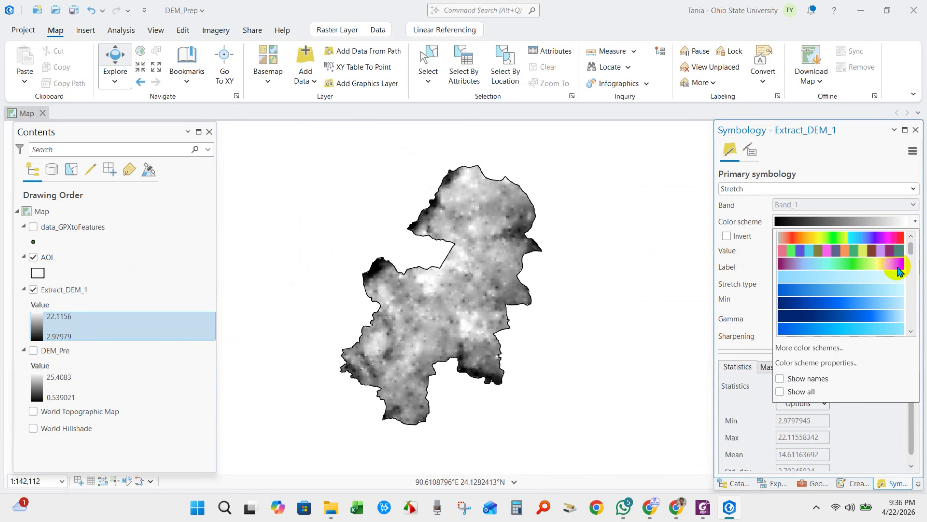
left_click(890, 268)
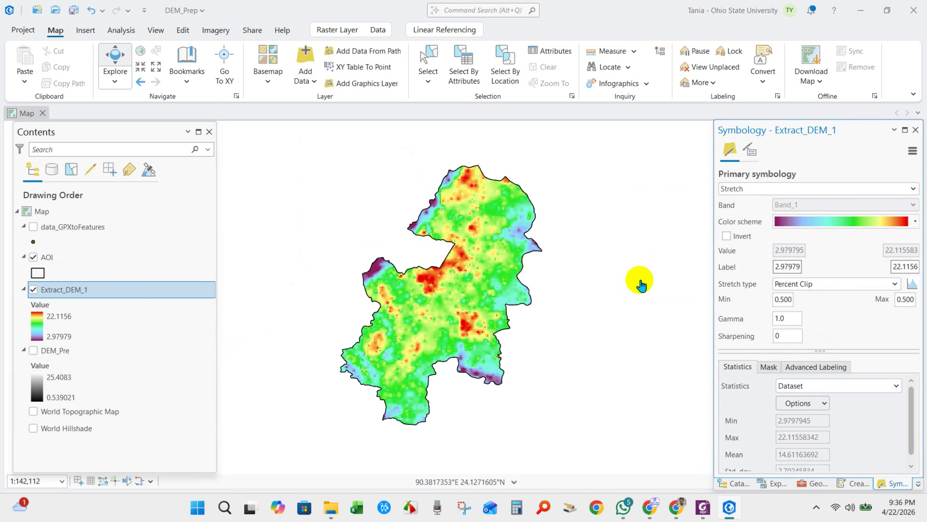
left_click(913, 222)
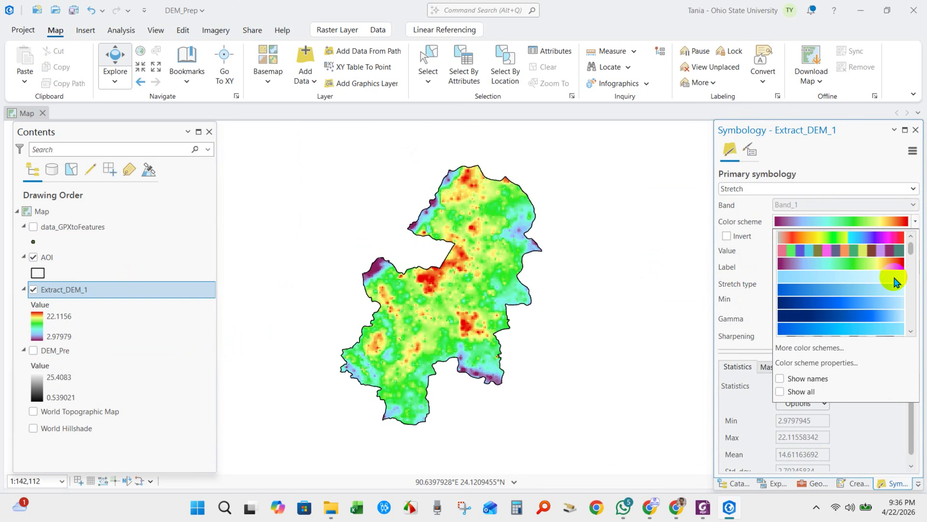
scroll(879, 289, "down", 2)
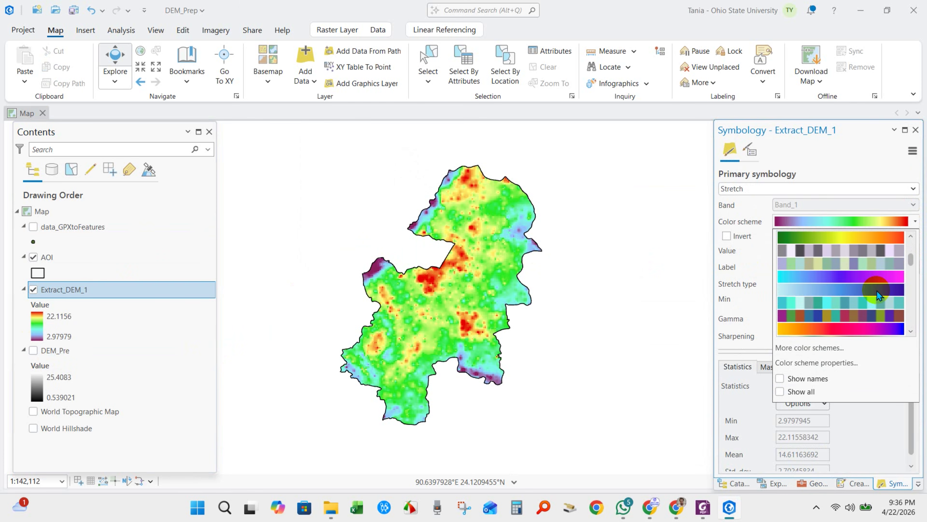
left_click(879, 239)
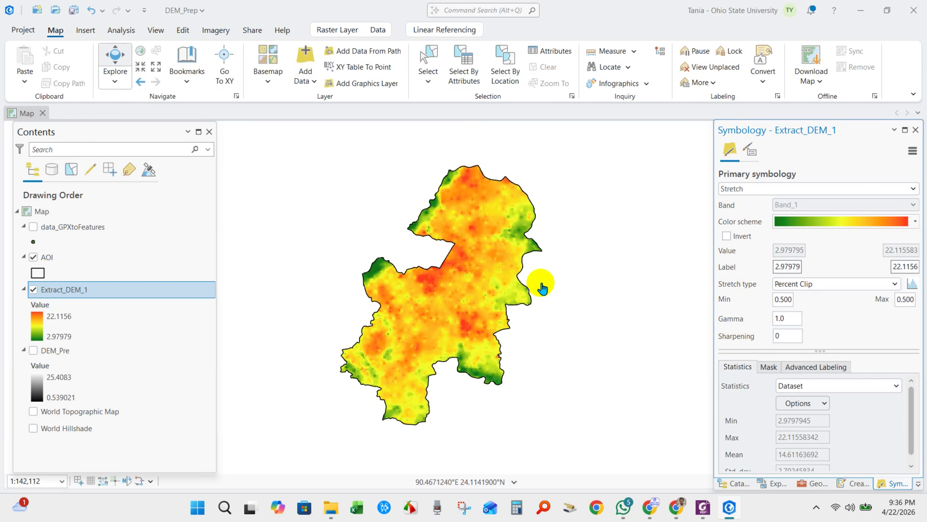
left_click(918, 222)
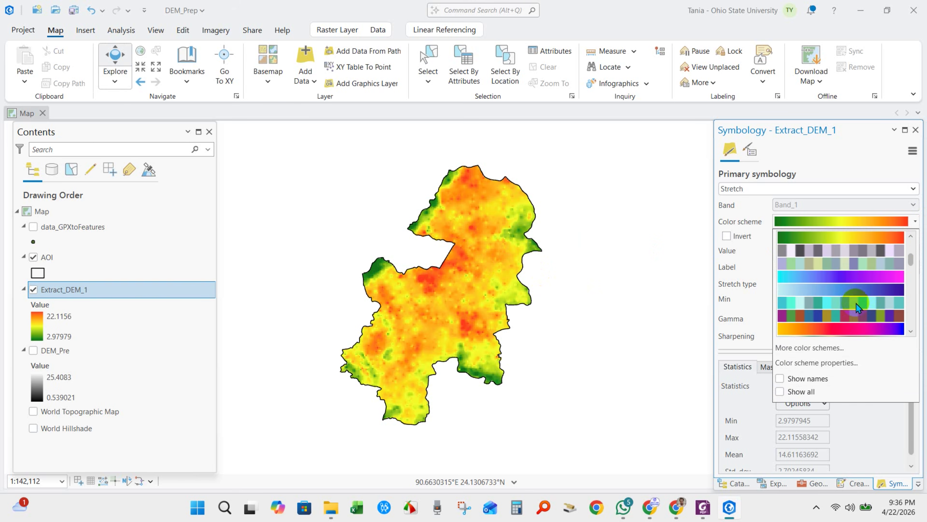
scroll(848, 320, "down", 2)
scroll(849, 317, "down", 3)
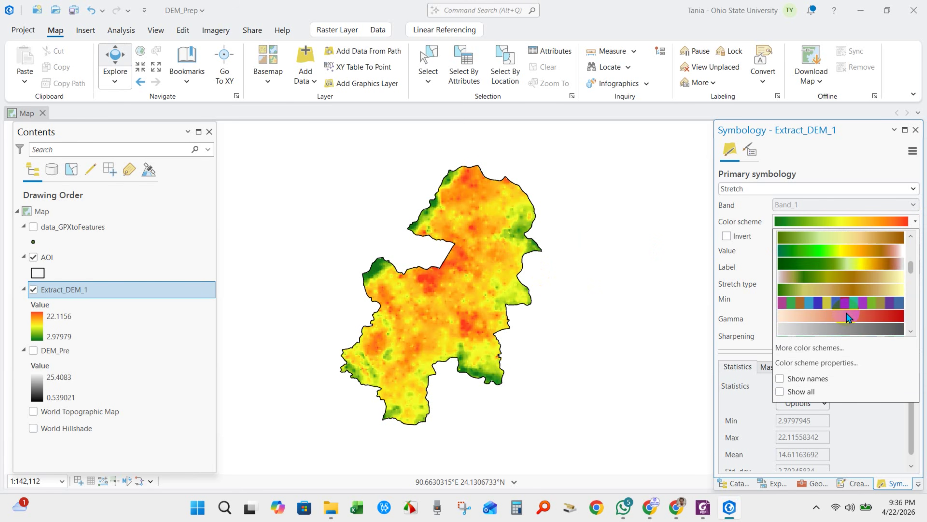
left_click(848, 315)
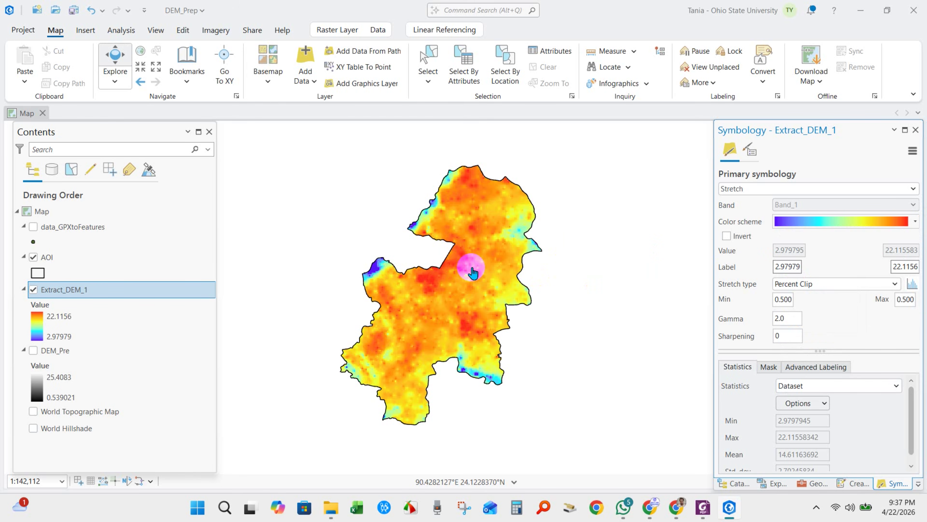
Change the primary symbology of Extract_DEM_1 to Classify with 6 classes.
left_click(909, 190)
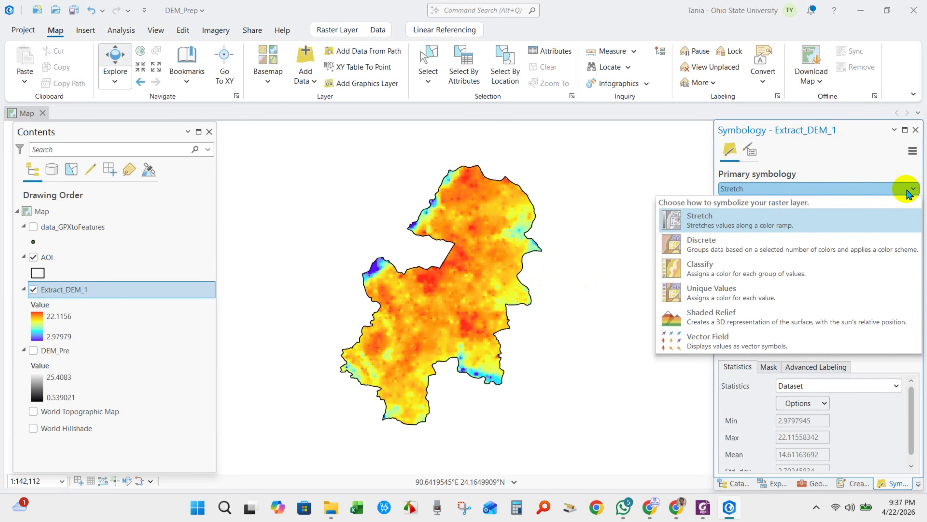
left_click(712, 268)
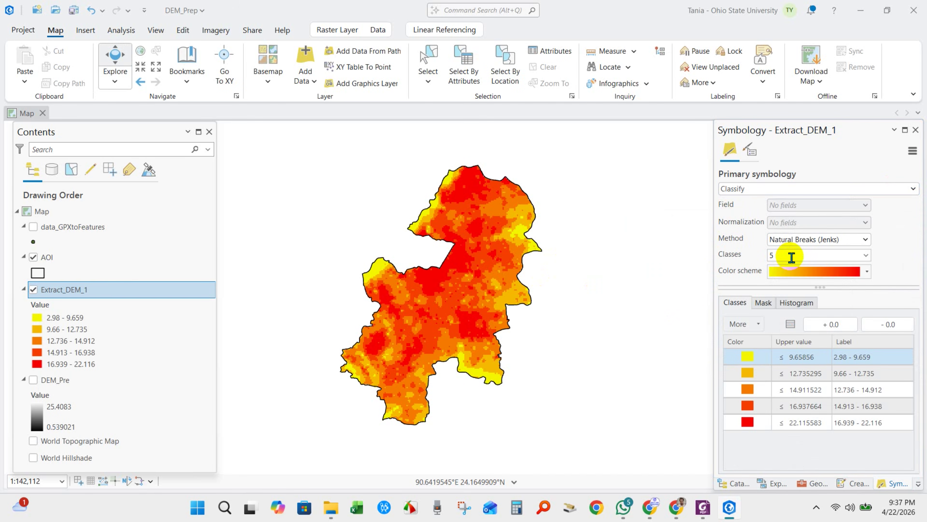
left_click(865, 257)
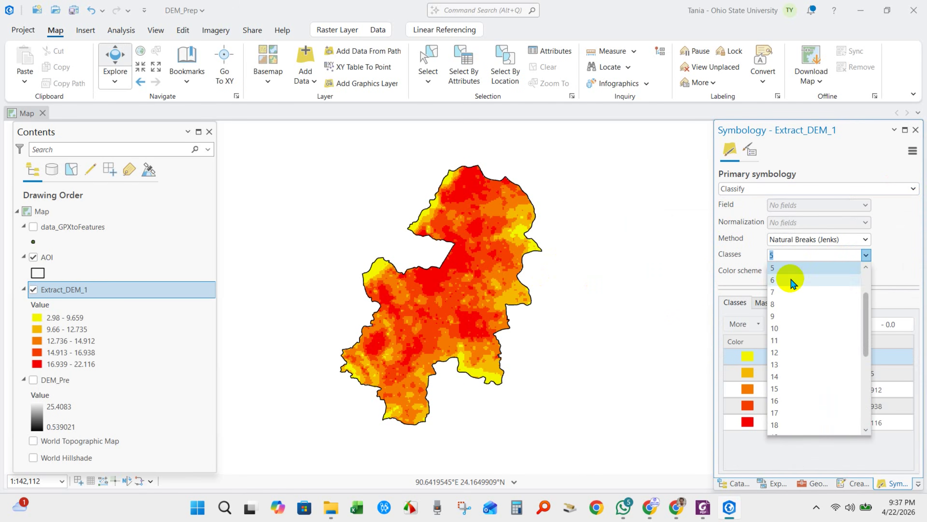
left_click(783, 281)
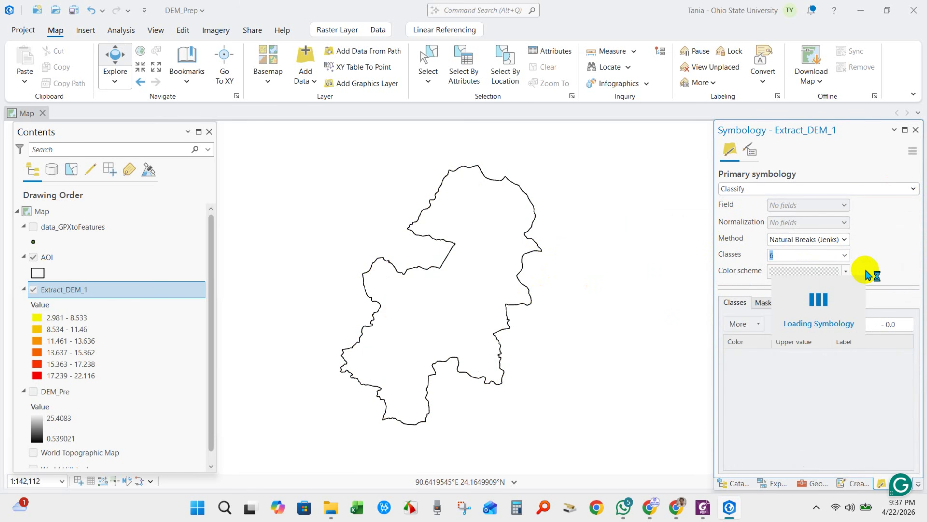
Apply the blue-yellow-red color scheme to the classified Extract_DEM_1 layer and save the project.
left_click(867, 272)
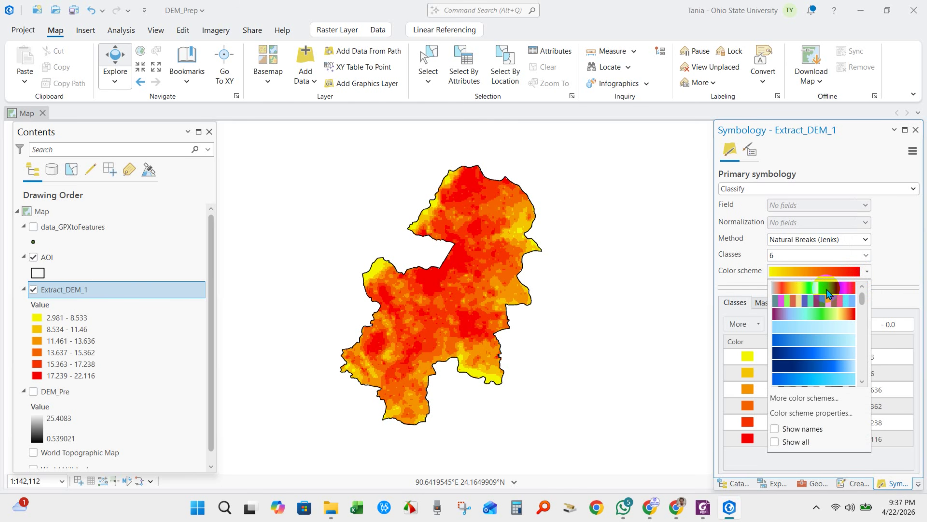
left_click(826, 290)
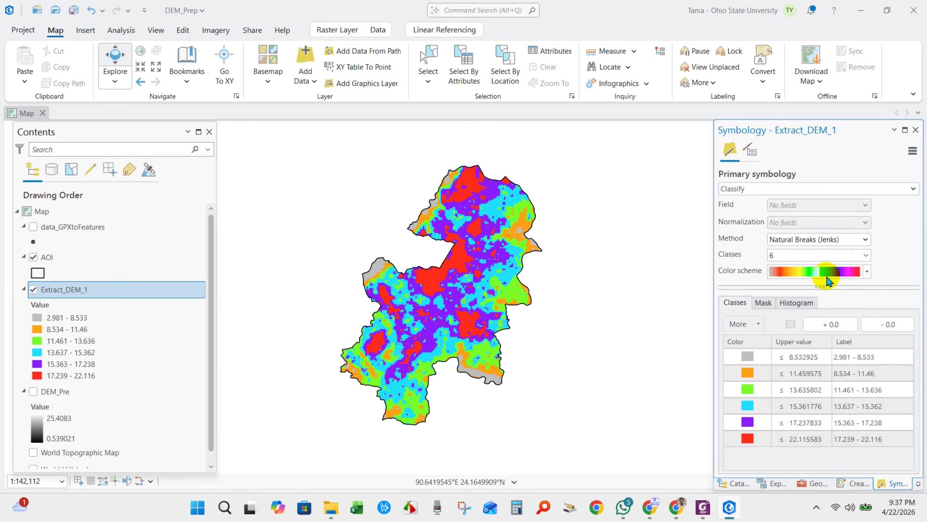
left_click(867, 272)
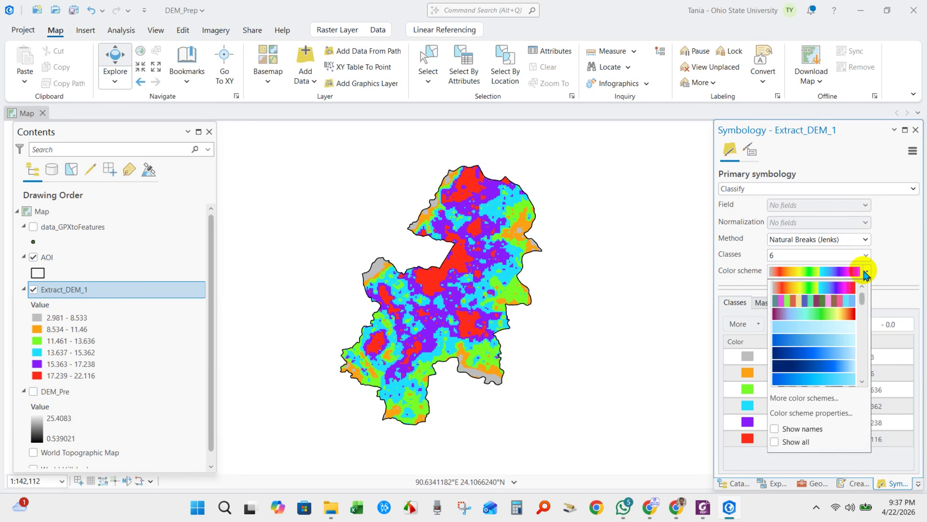
left_click(822, 329)
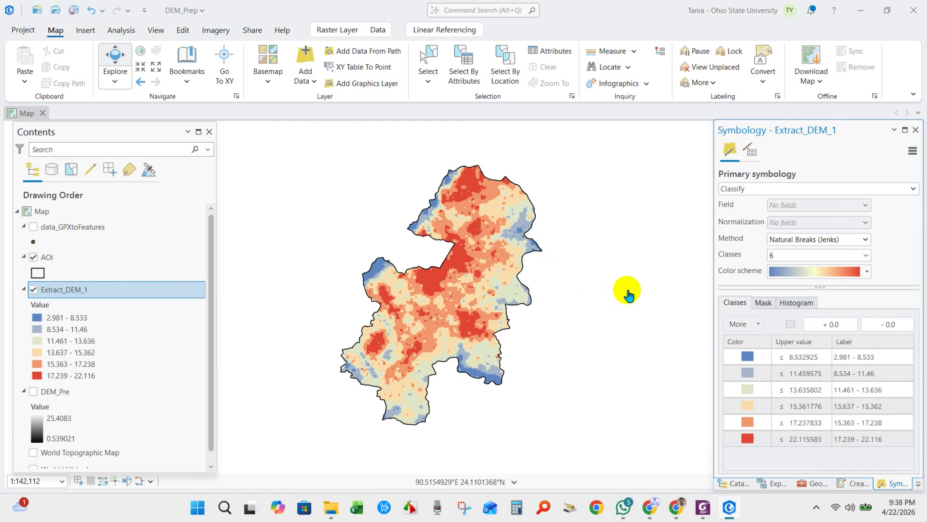
left_click(74, 11)
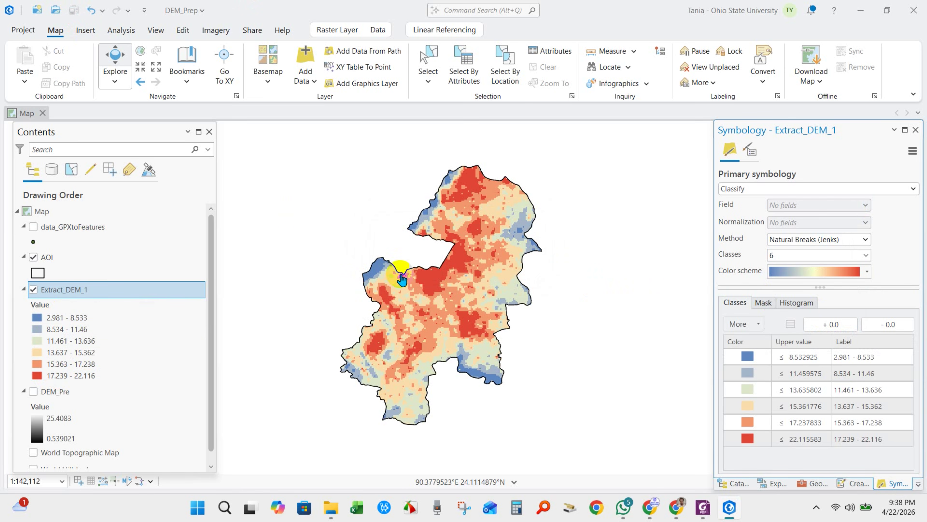
left_click(463, 328)
left_click(450, 274)
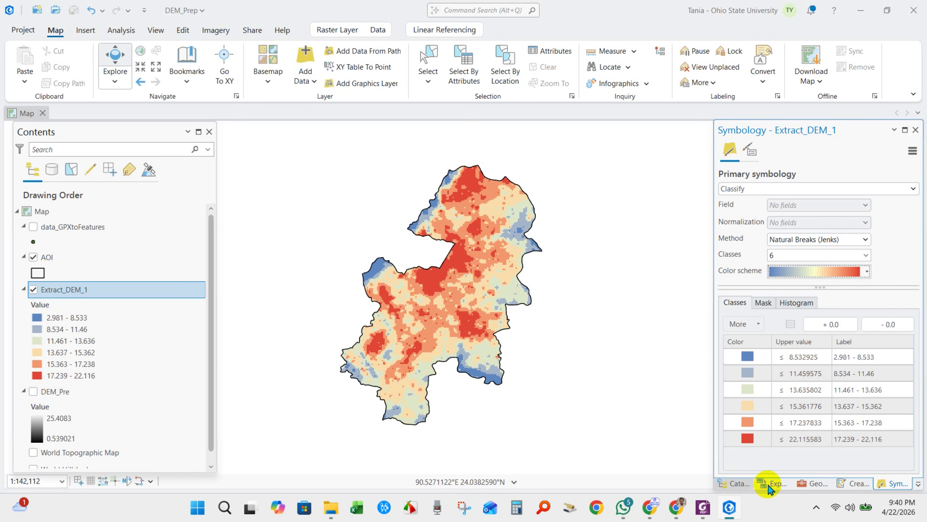
Search the geoprocessing tools for Cont and open the Contour tool from Spatial Analyst Tools.
left_click(814, 483)
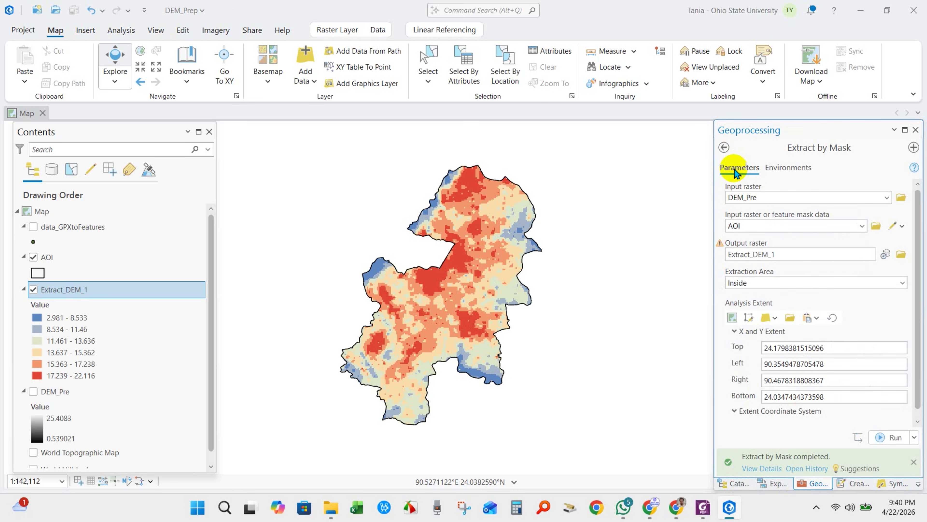
left_click(724, 146)
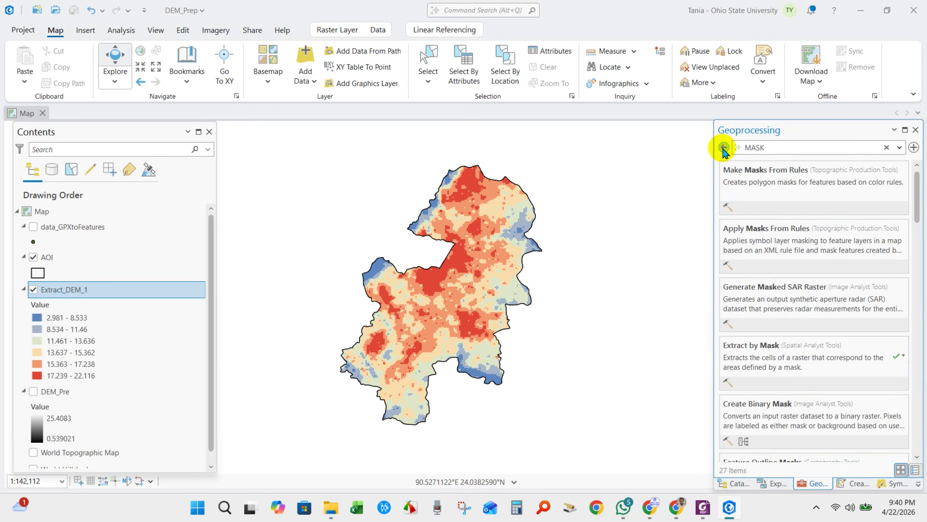
type("o")
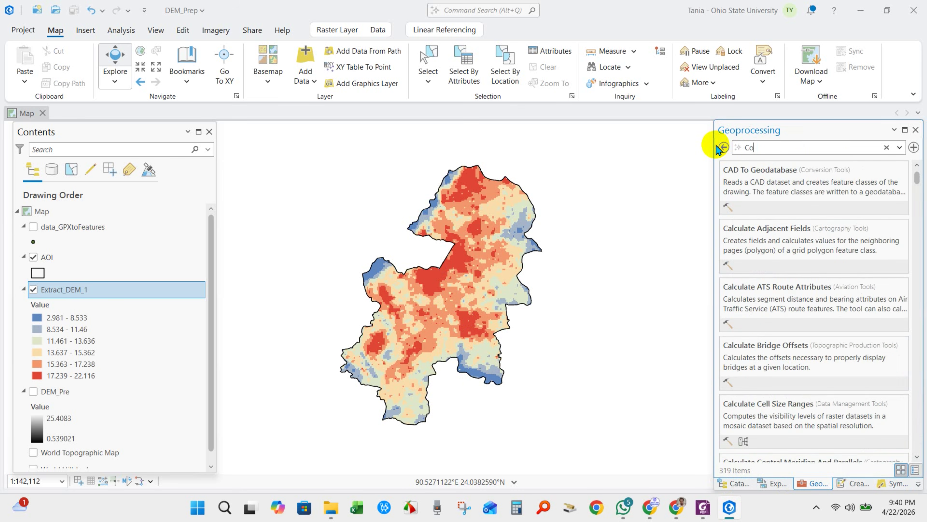
type("nt")
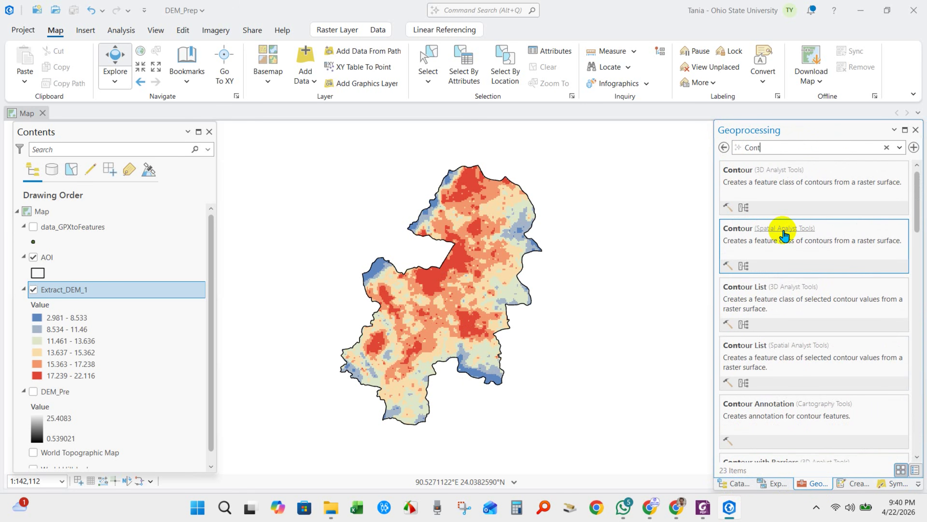
left_click(741, 229)
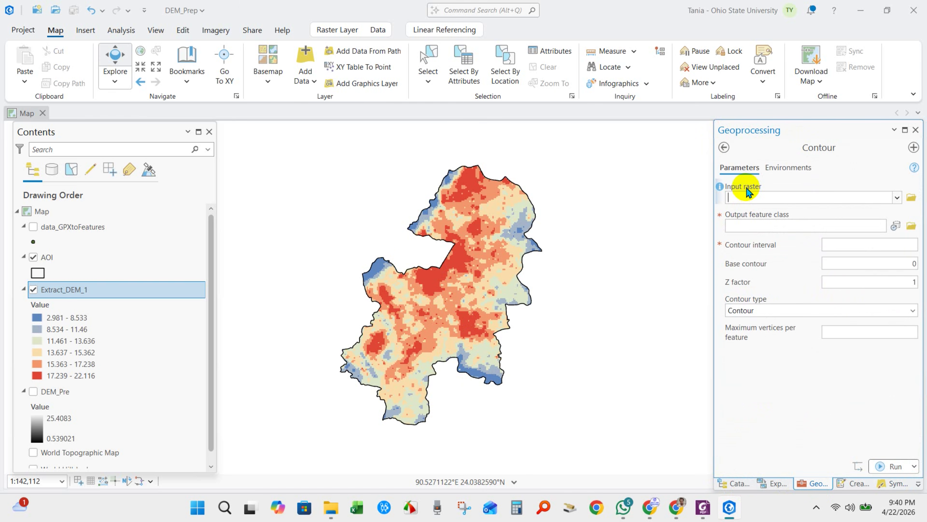
Set Extract_DEM_1 as the Contour tool's input raster and name the output feature class Contour.
left_click_drag(56, 294, 894, 205)
left_click(896, 199)
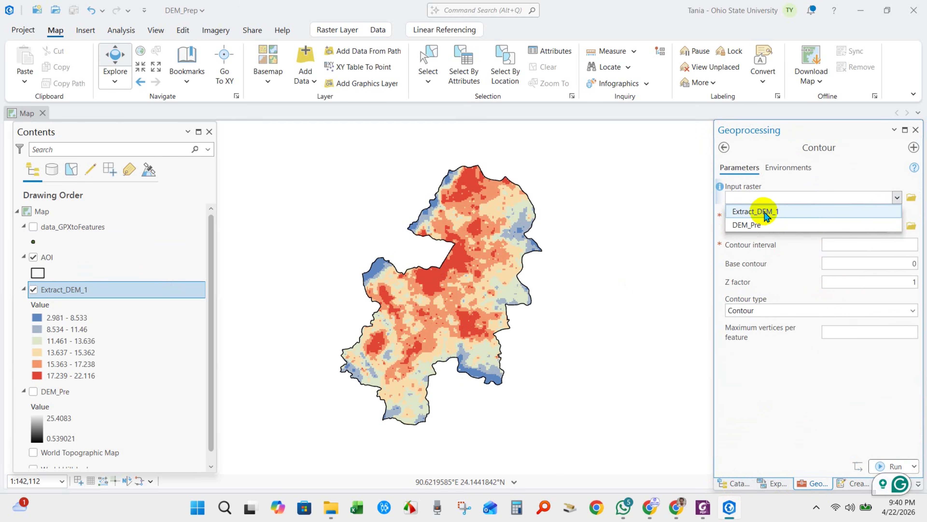
left_click(766, 211)
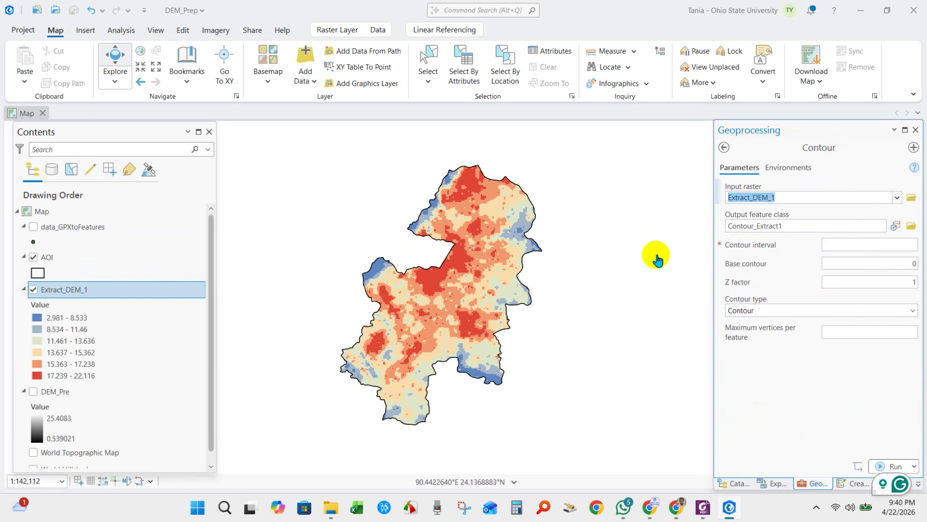
left_click(828, 226)
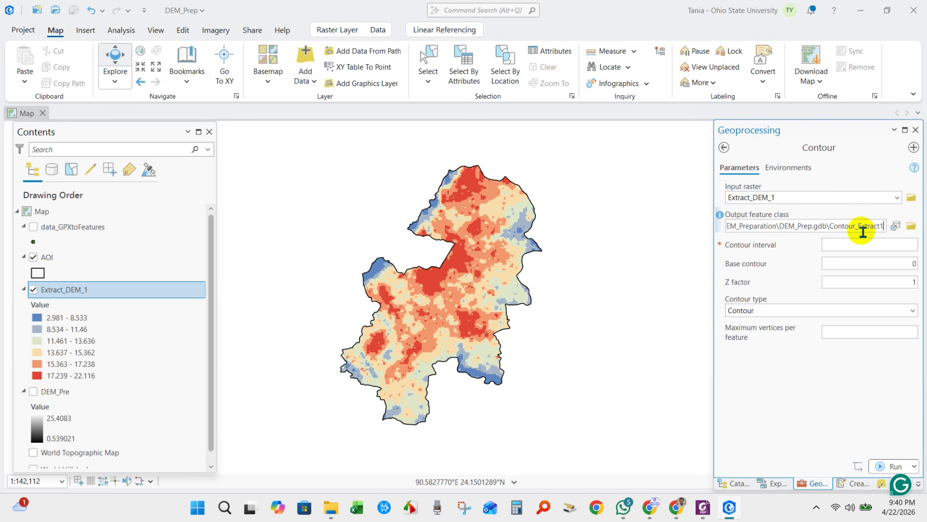
left_click_drag(859, 226, 889, 236)
key("BackSpace")
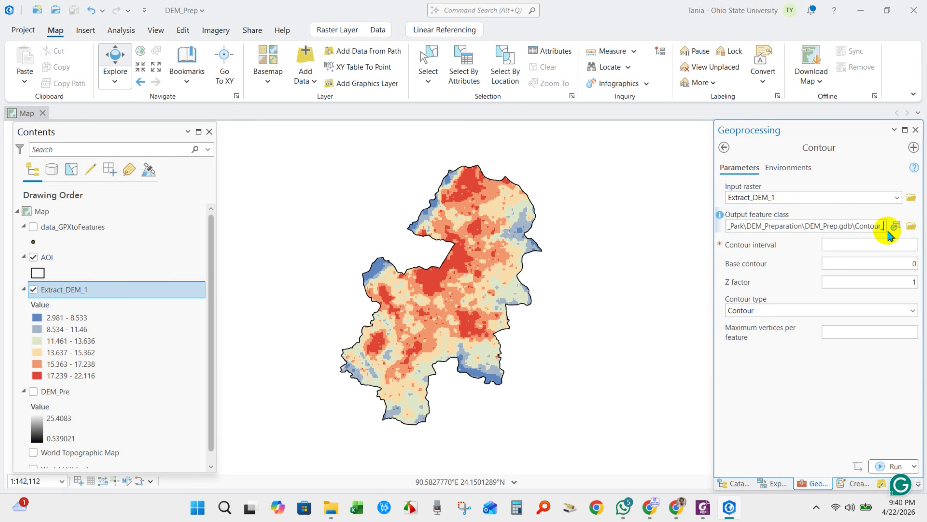
left_click(797, 380)
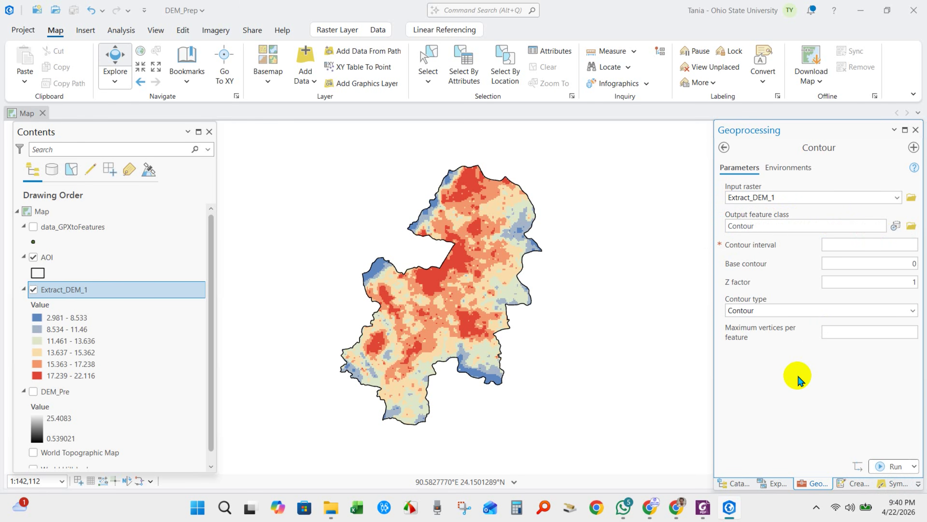
Set the contour interval to 1 and run the Contour tool.
mouse_move(721, 245)
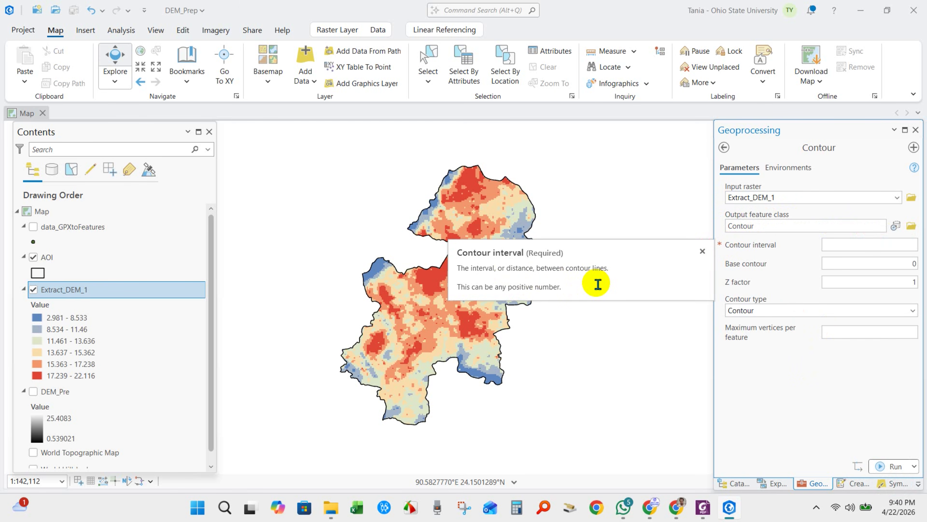
left_click(915, 249)
type("1")
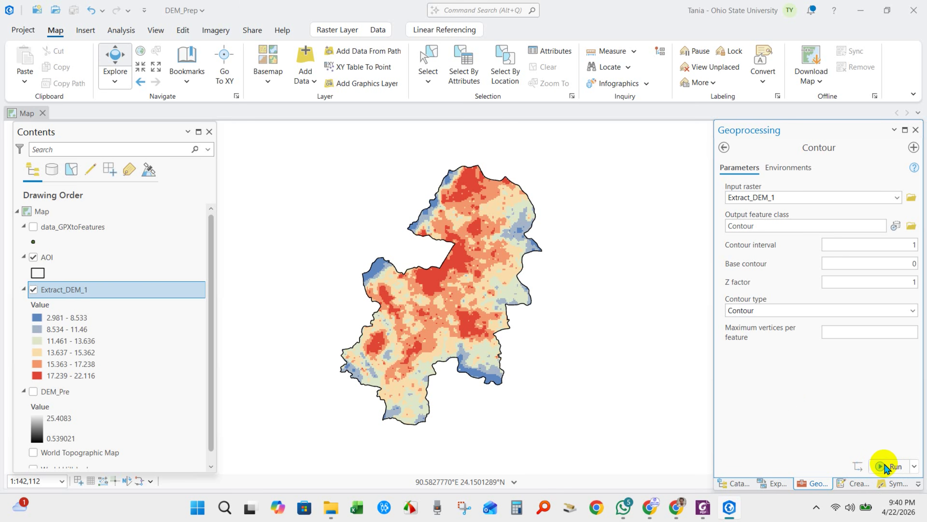
left_click(892, 466)
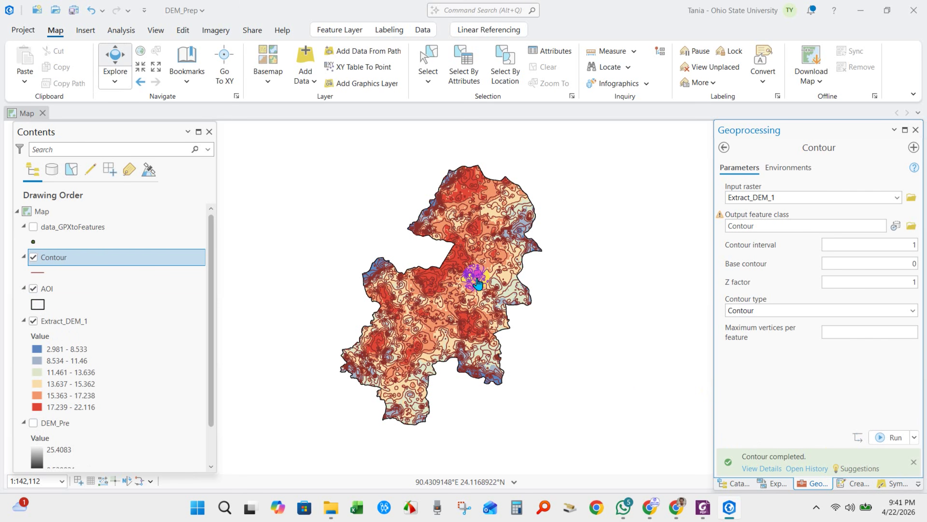
Change the Contour layer's line color to dark gray and apply the symbol change.
scroll(461, 279, "up", 3)
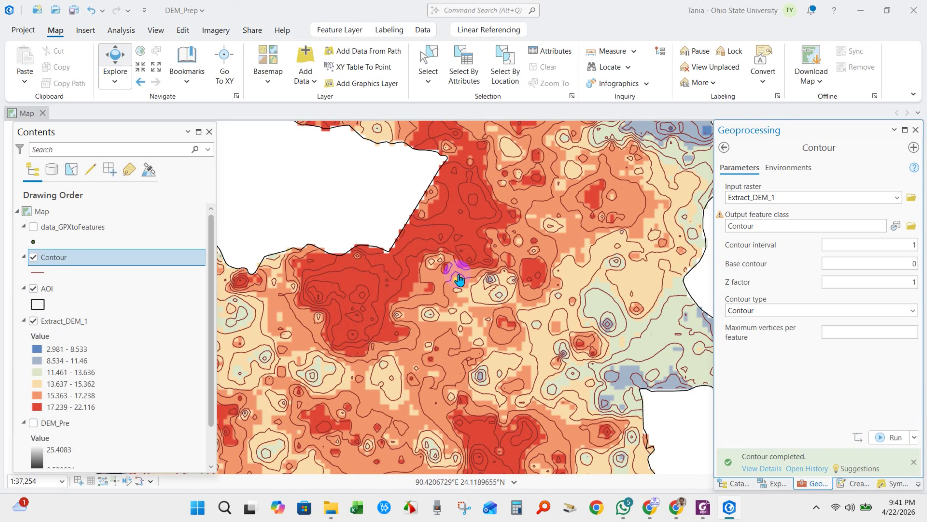
scroll(448, 292, "up", 3)
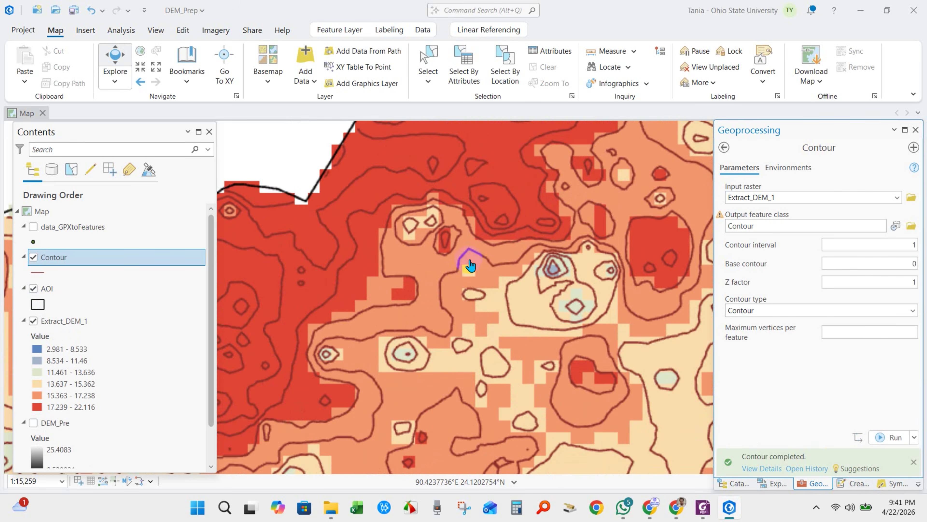
left_click(40, 273)
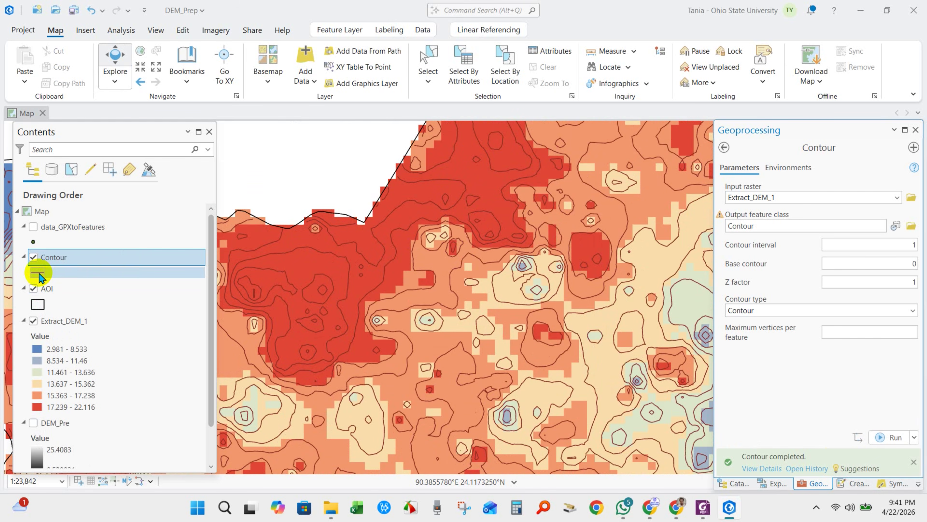
left_click(39, 273)
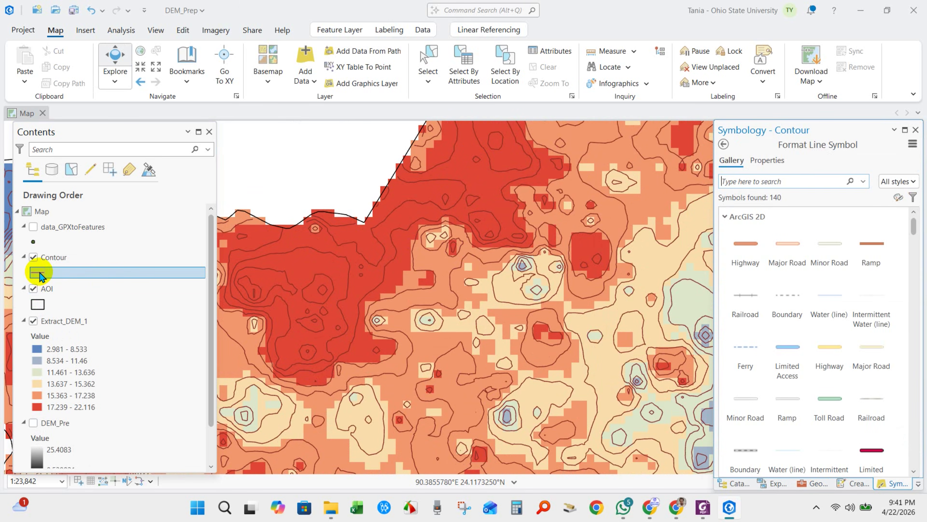
left_click(773, 165)
left_click(915, 222)
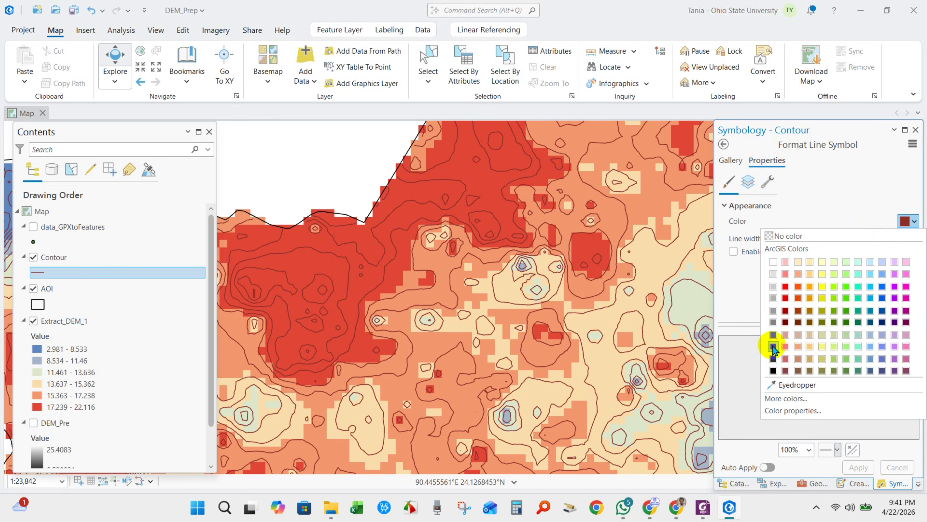
left_click(774, 346)
left_click(857, 467)
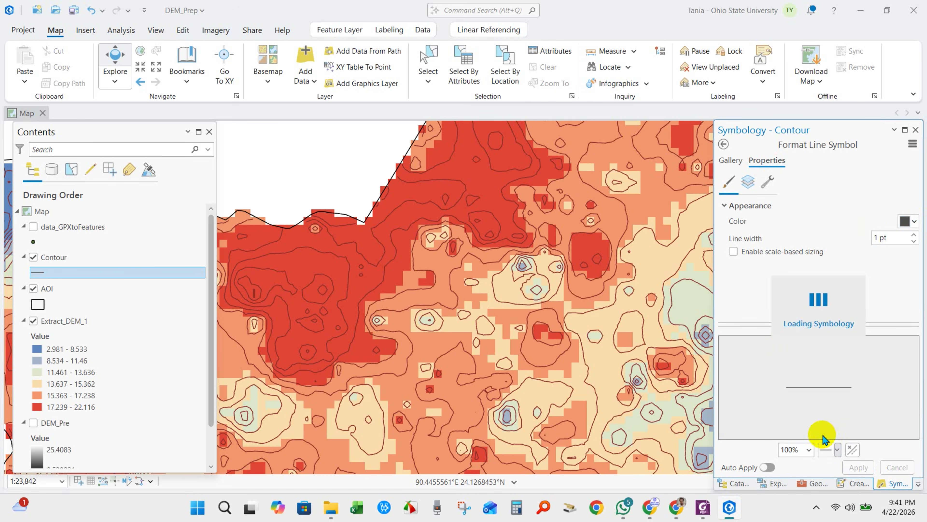
Narrow the Symbology pane and examine the dark gray contours over the classified DEM across the park.
left_click_drag(714, 293, 752, 294)
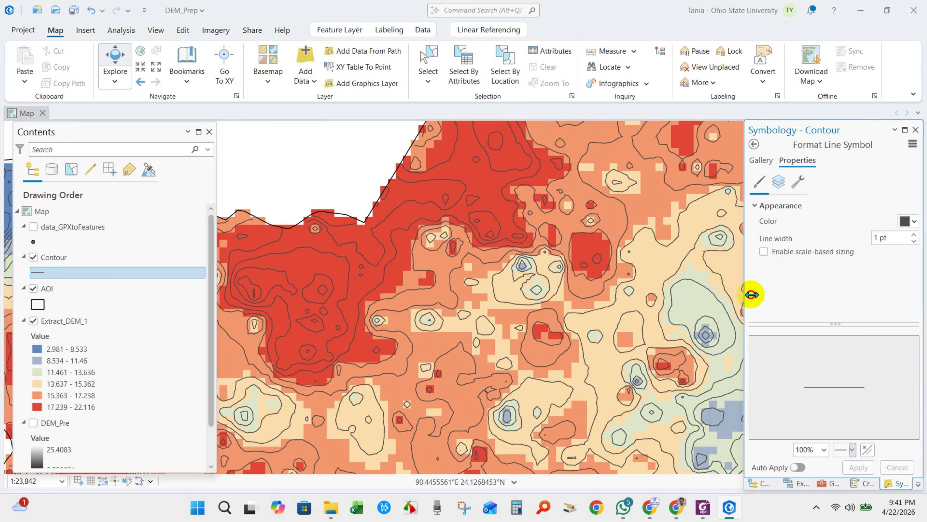
scroll(454, 244, "down", 4)
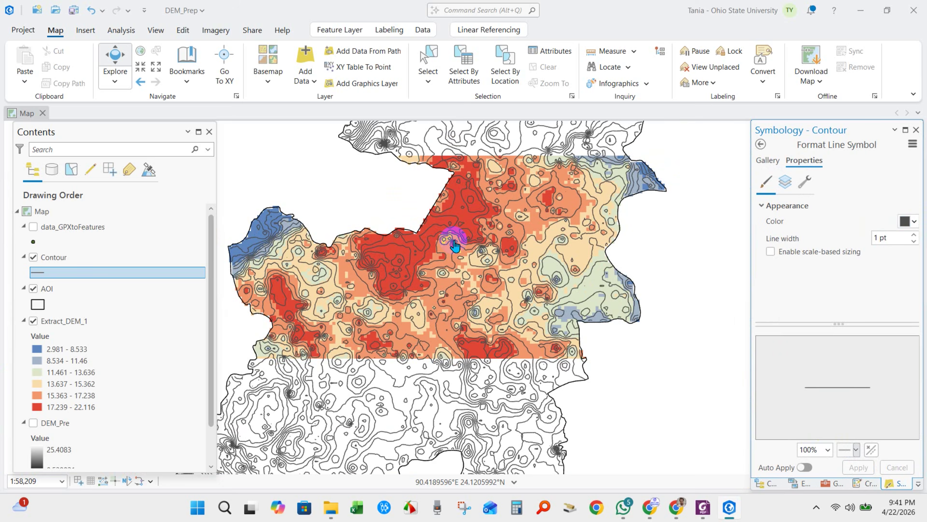
left_click_drag(524, 285, 441, 336)
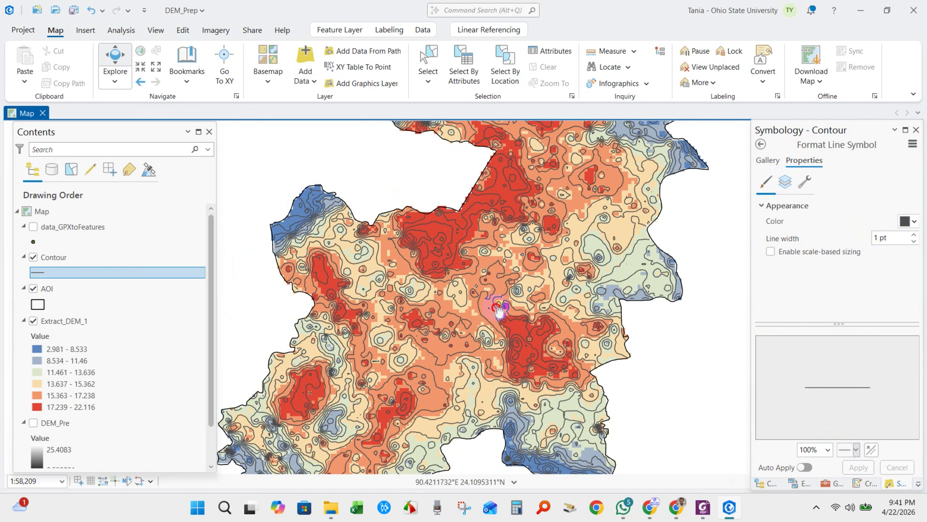
left_click_drag(499, 310, 483, 370)
left_click_drag(527, 223, 443, 278)
left_click_drag(497, 210, 492, 145)
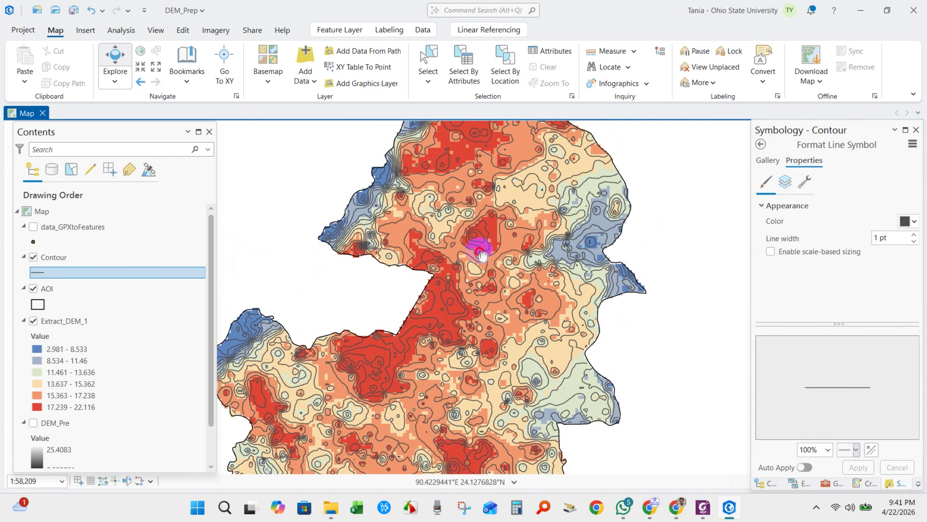
left_click_drag(480, 244, 488, 203)
Turn on labels for the Contour layer and inspect them at close range.
left_click(52, 257)
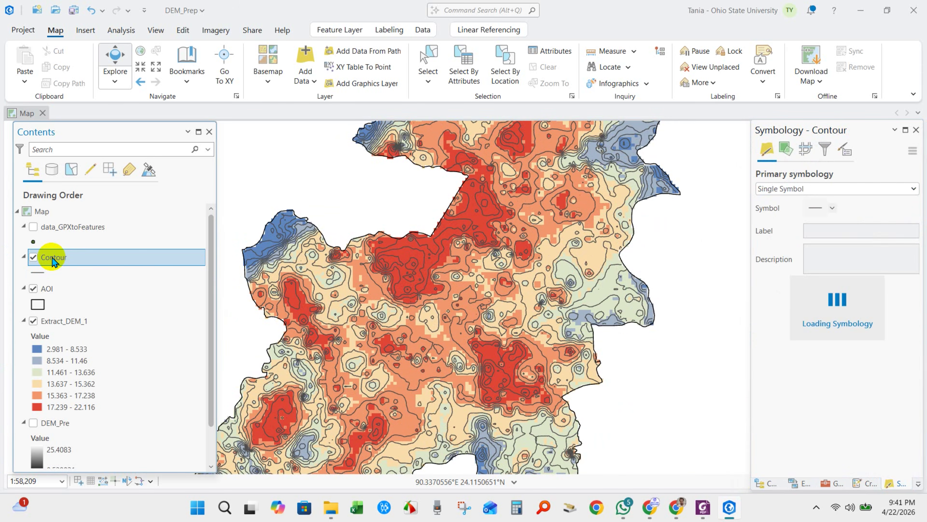
right_click(52, 259)
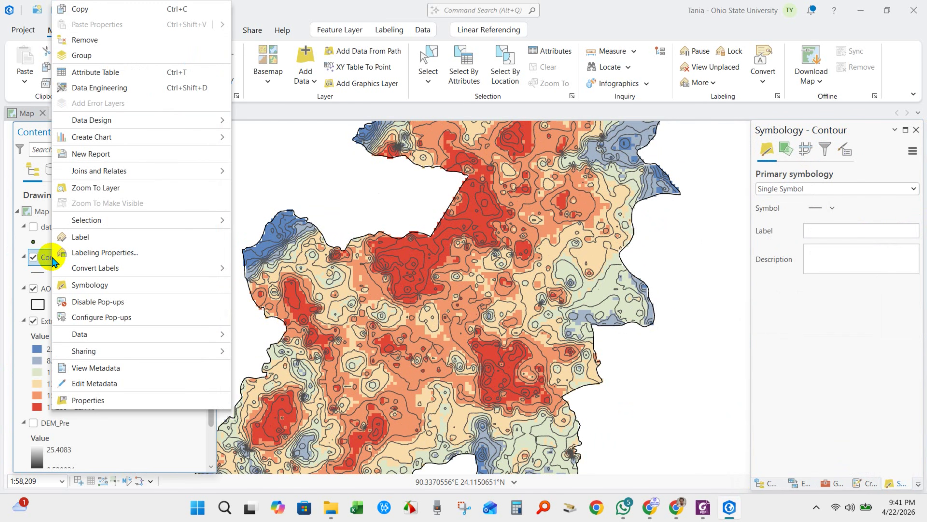
left_click(79, 236)
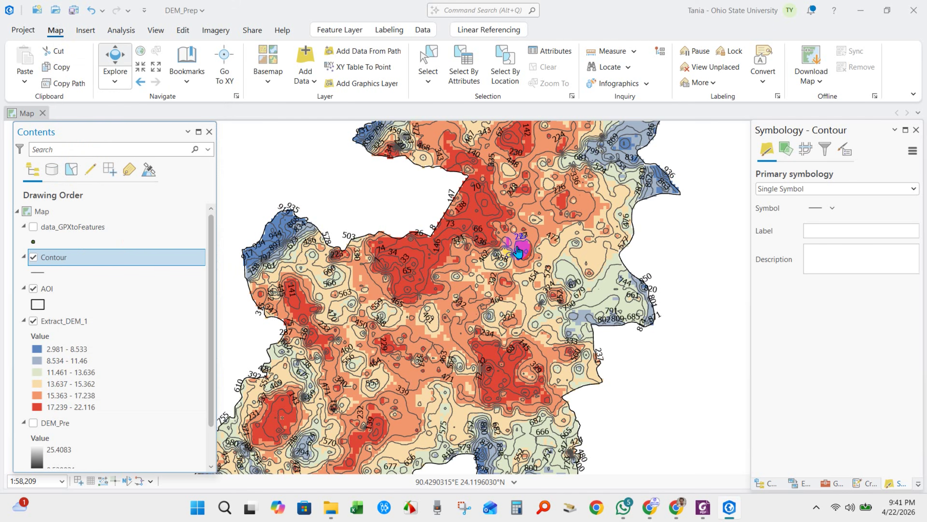
scroll(518, 252, "up", 5)
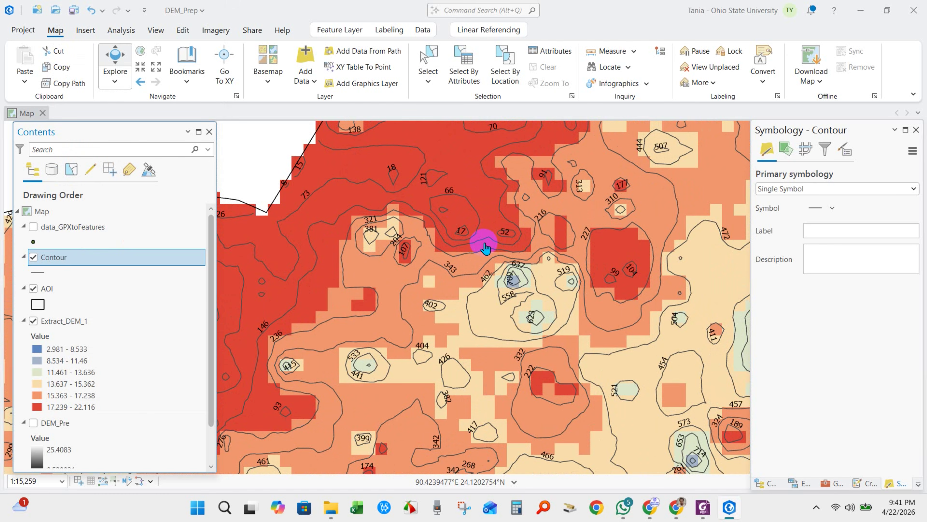
Change the Contour layer's label expression to $feature.Contour, apply it and close the label class settings.
right_click(52, 260)
key("Escape")
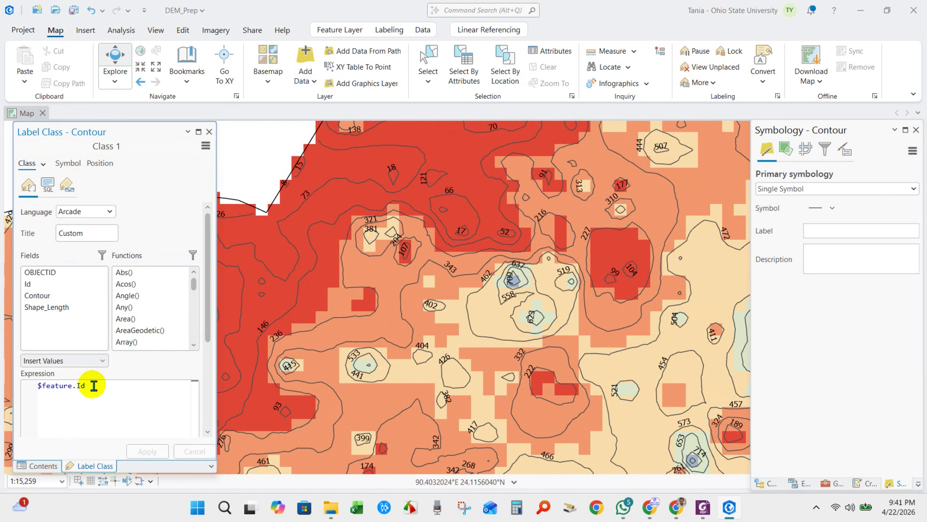
key("ctrl+a")
type("\\")
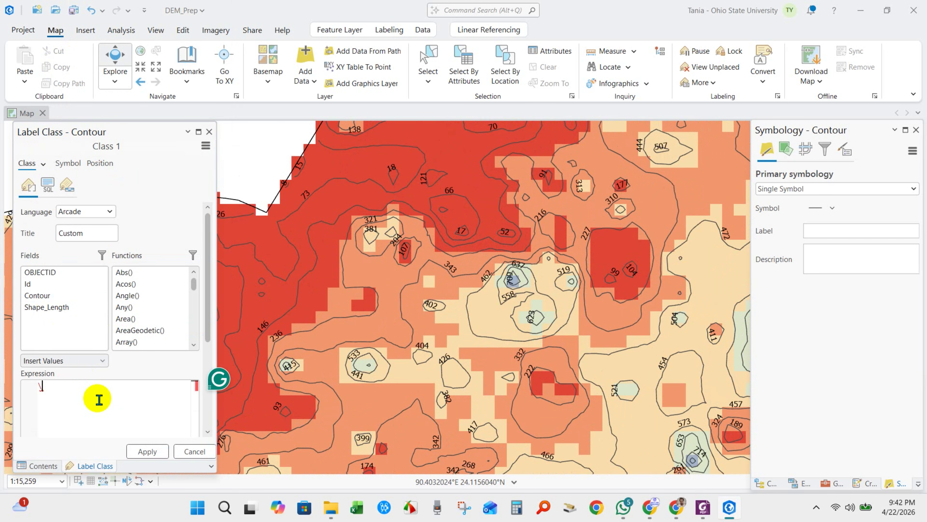
double_click(38, 295)
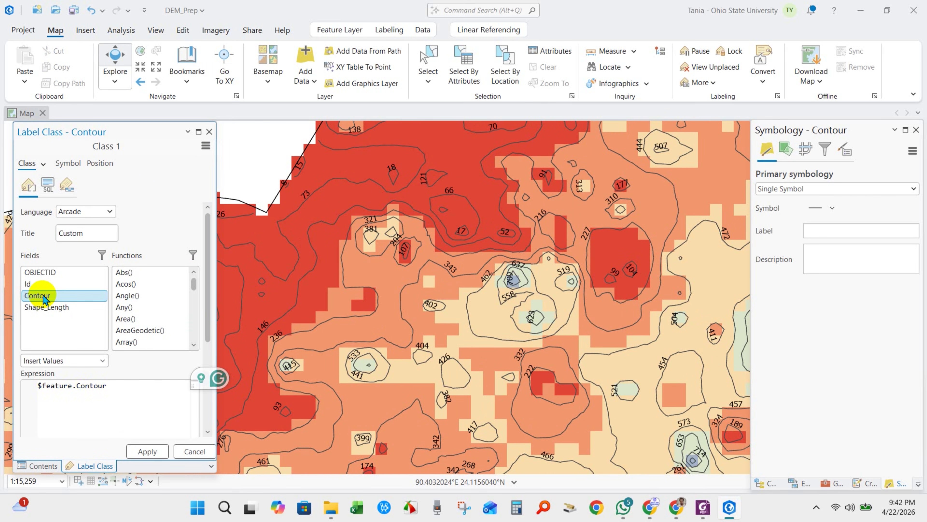
left_click(143, 452)
left_click(458, 292)
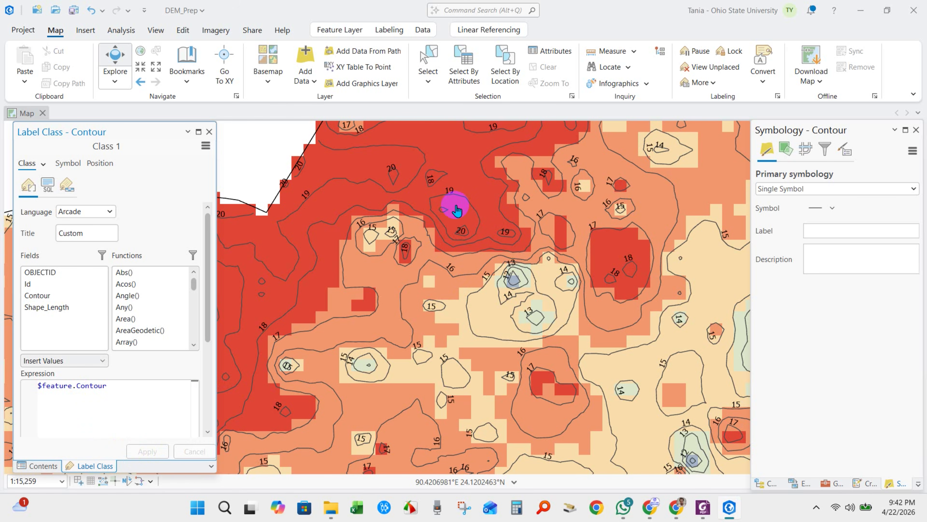
left_click(209, 133)
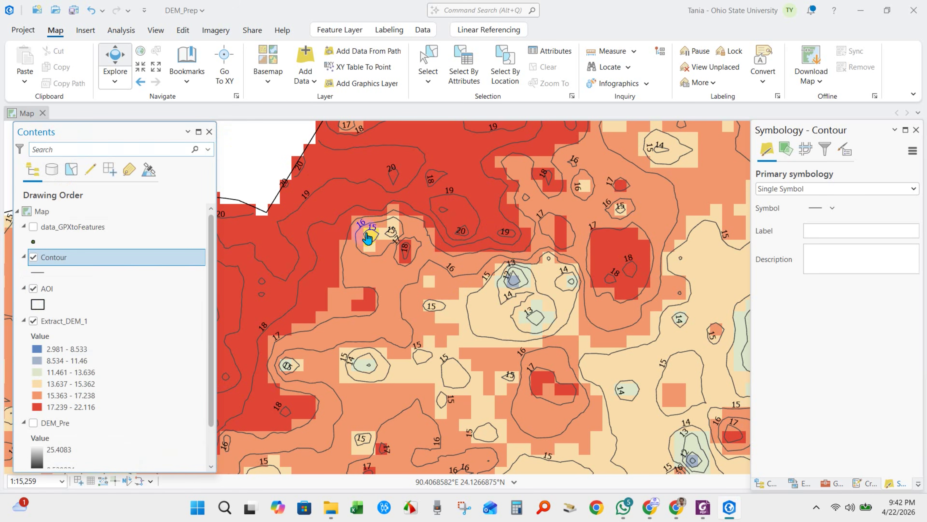
Examine the contour labels at several scales across the park and compare the DEM with the Contour layer hidden and shown.
left_click(460, 288)
scroll(561, 319, "down", 4)
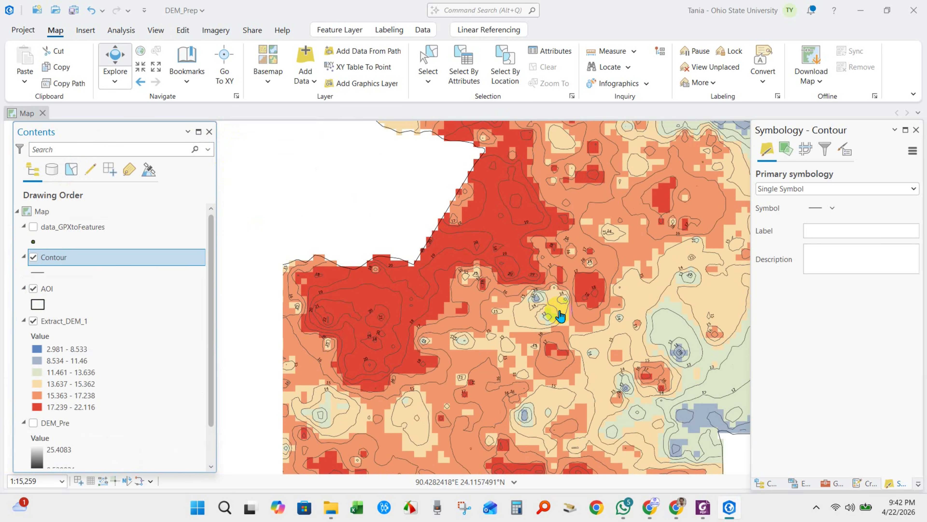
mouse_move(497, 251)
left_mouse_down()
mouse_move(495, 267)
mouse_move(491, 257)
left_mouse_up()
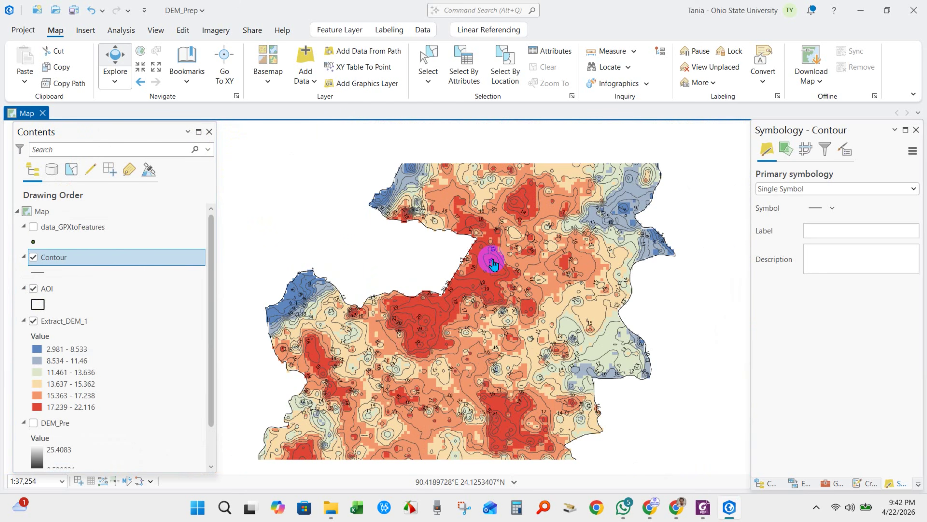
scroll(460, 331, "down", 4)
scroll(415, 331, "up", 2)
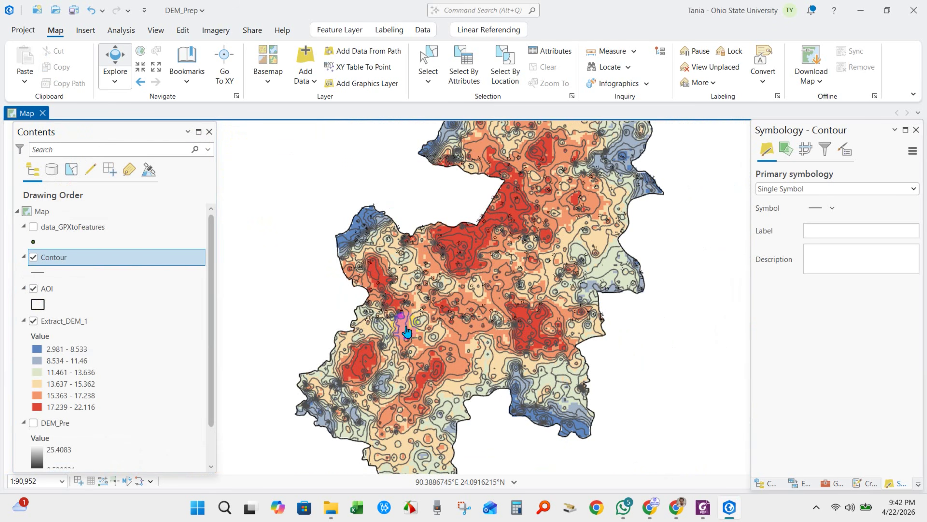
scroll(437, 310, "up", 5)
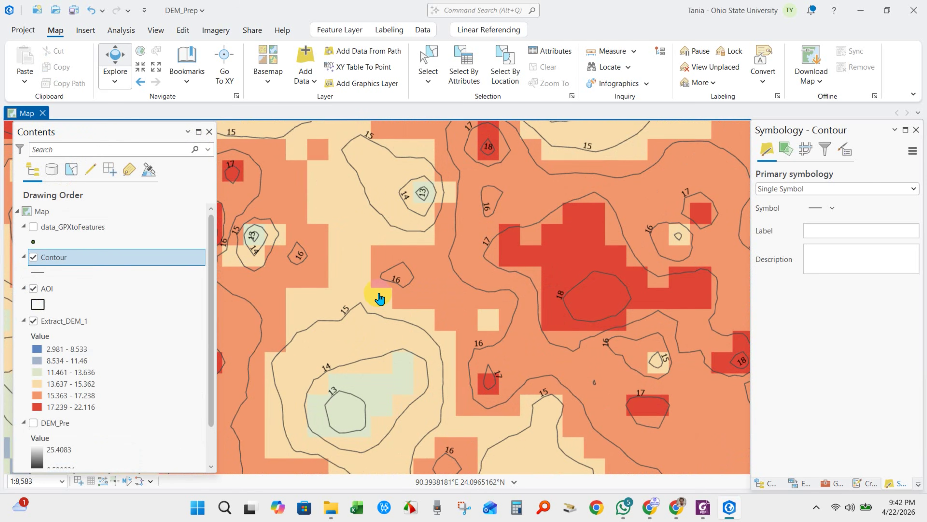
scroll(378, 296, "down", 3)
scroll(366, 321, "down", 2)
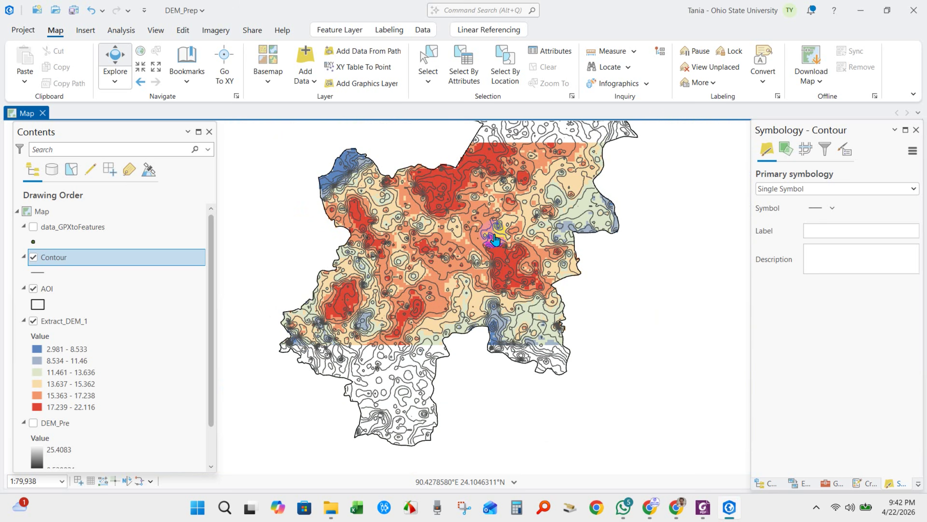
left_click_drag(449, 273, 443, 323)
scroll(443, 283, "down", 1)
scroll(435, 290, "up", 1)
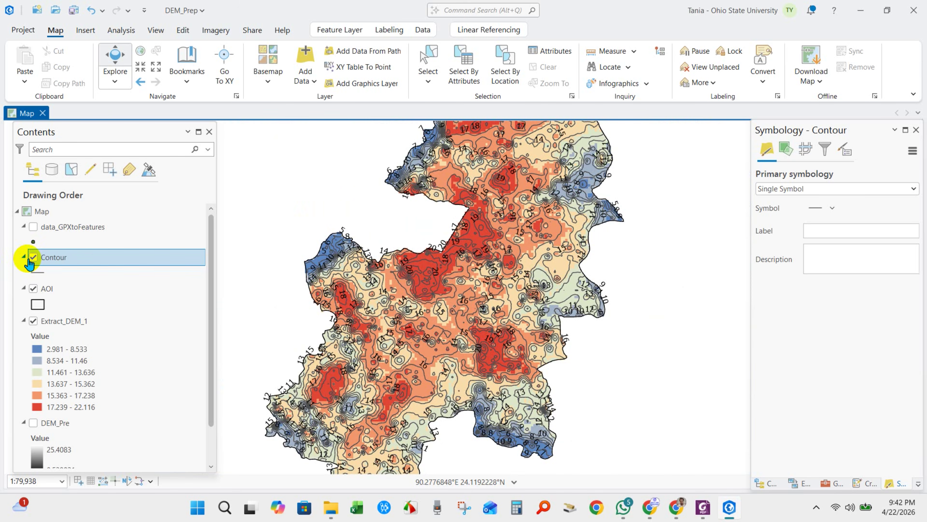
left_click(32, 258)
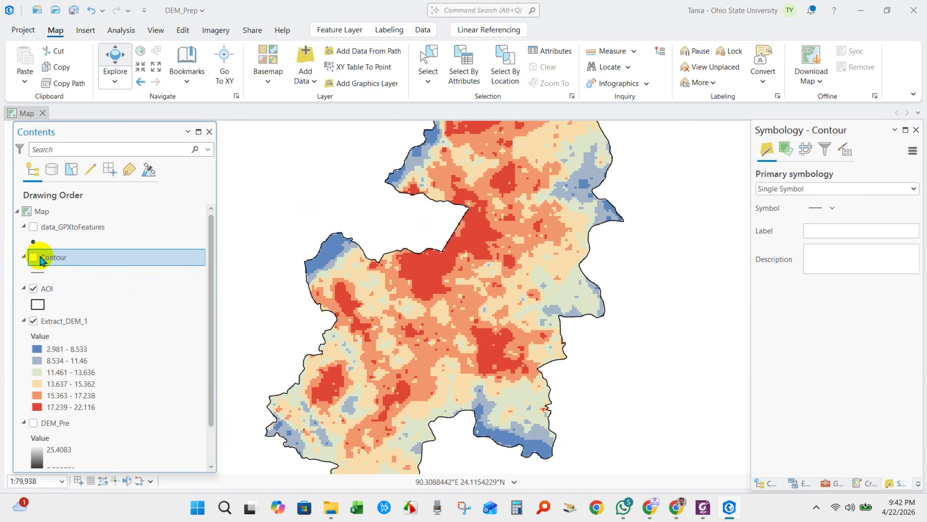
left_click(34, 257)
Apply the green-yellow-red color scheme to the classified Extract_DEM_1 layer.
left_click(66, 349)
left_click(906, 272)
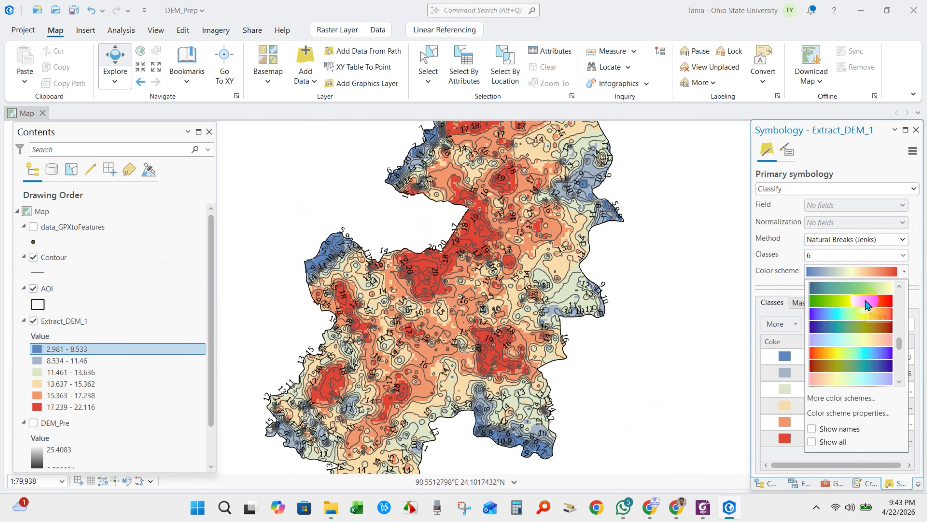
left_click(867, 303)
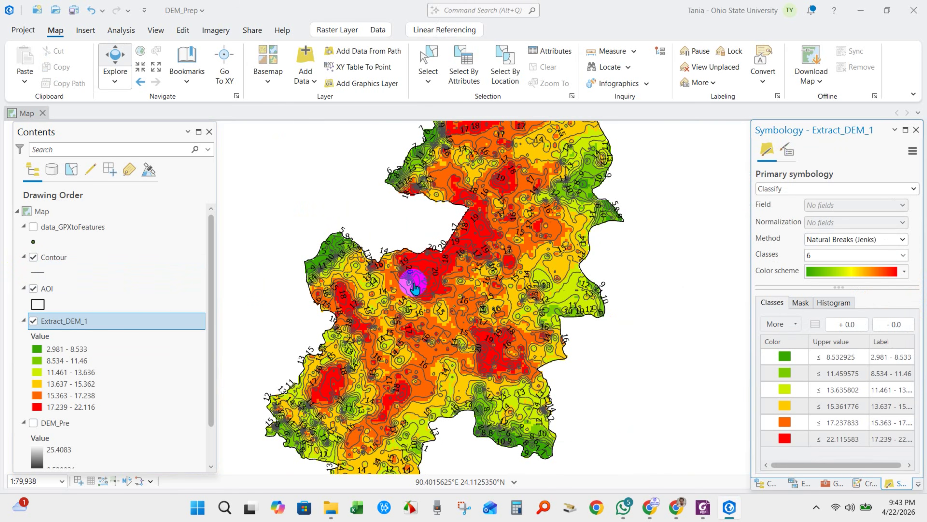
left_click_drag(465, 238, 449, 293)
Hide the Contour layer temporarily and examine the green-yellow-red DEM within the park boundary.
left_click(40, 290)
left_click(33, 256)
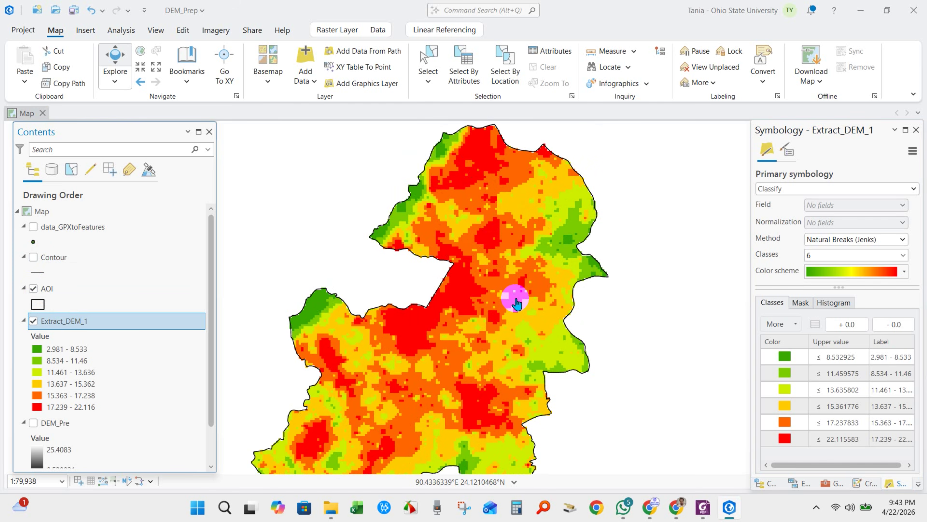
scroll(509, 294, "down", 2)
mouse_move(493, 294)
left_mouse_down()
mouse_move(498, 262)
mouse_move(507, 284)
left_mouse_up()
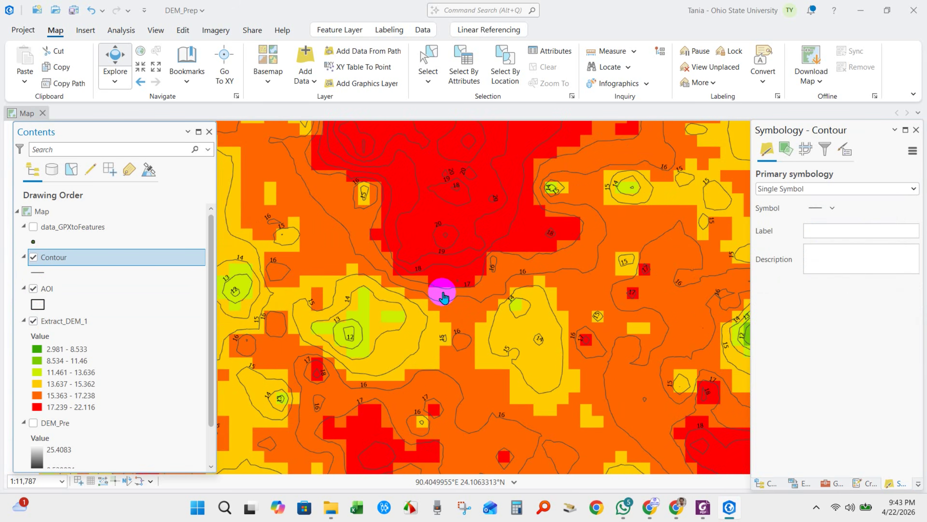